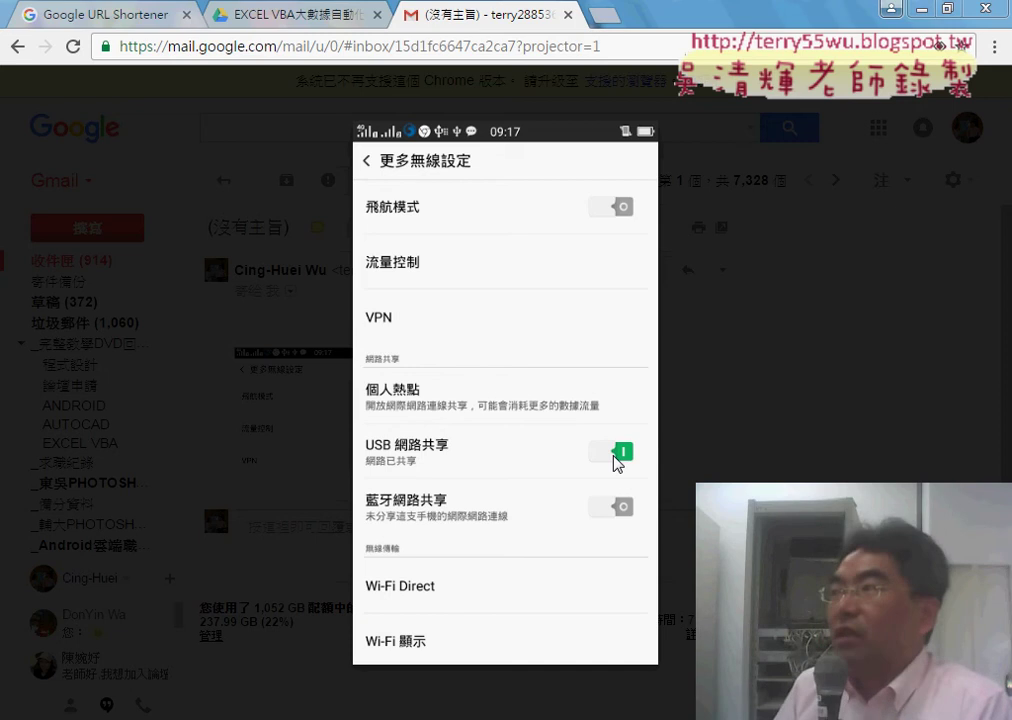
Step: Dismiss the Acrobat update notification and updater, then open the 教學論壇 forum Google Doc from Drive
click(617, 459)
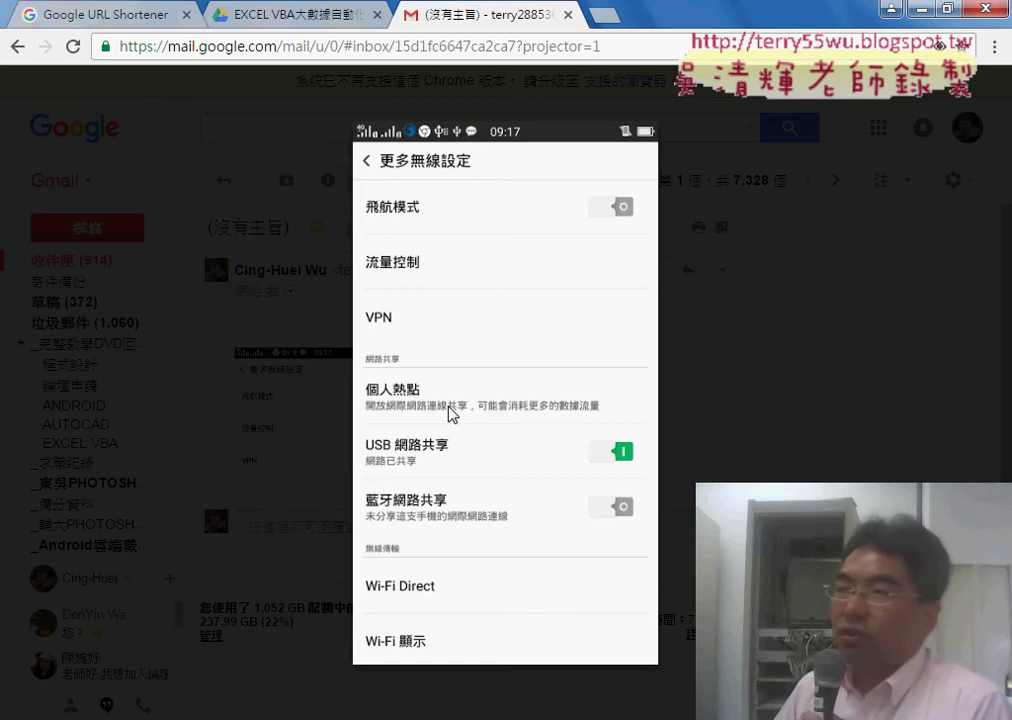
click(449, 408)
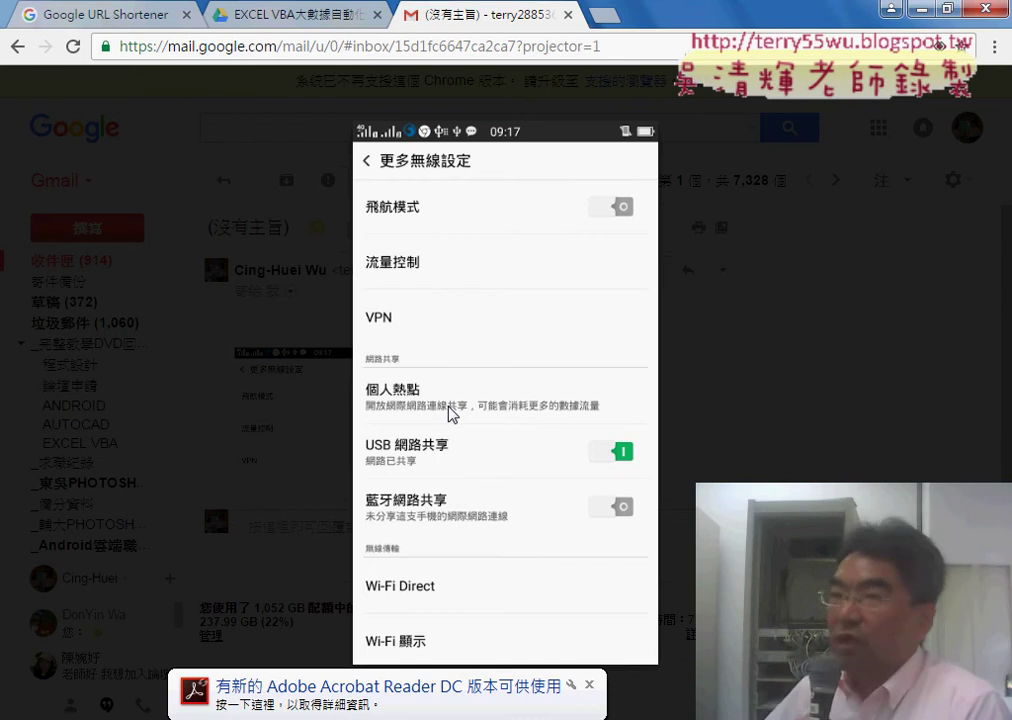
click(452, 413)
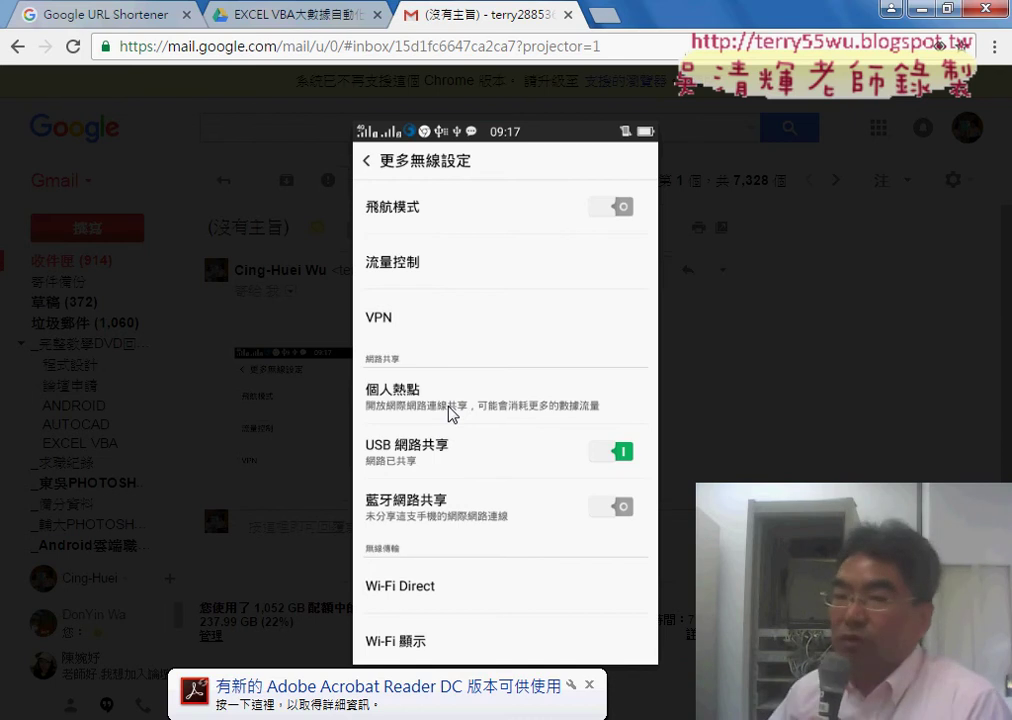
mouse_move(505, 400)
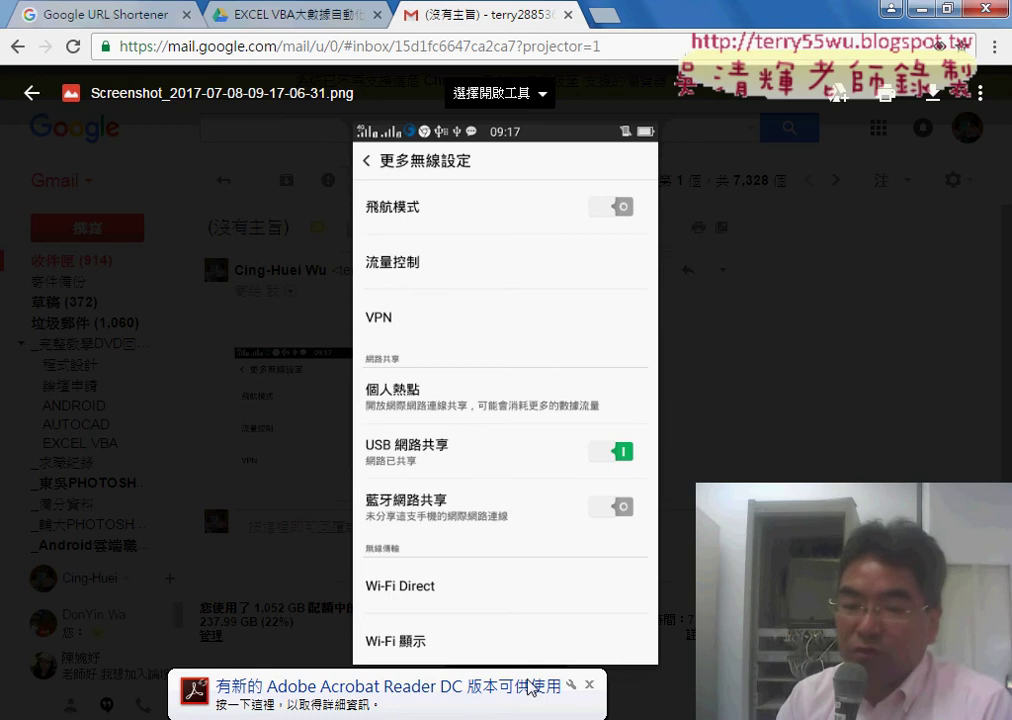
click(589, 684)
right_click(591, 718)
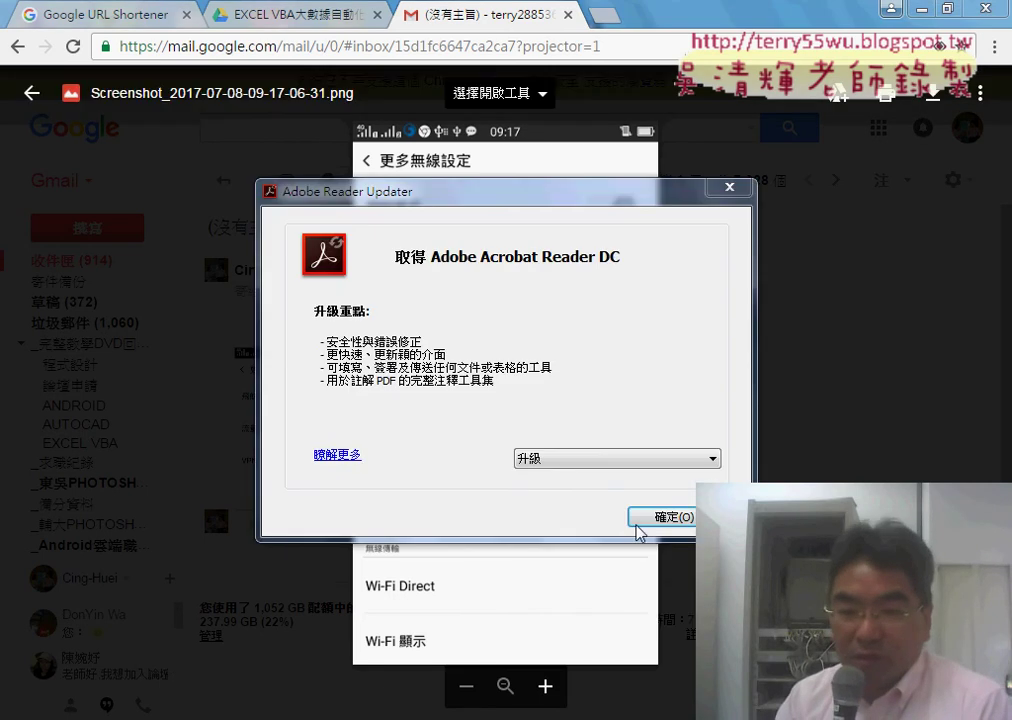
click(595, 150)
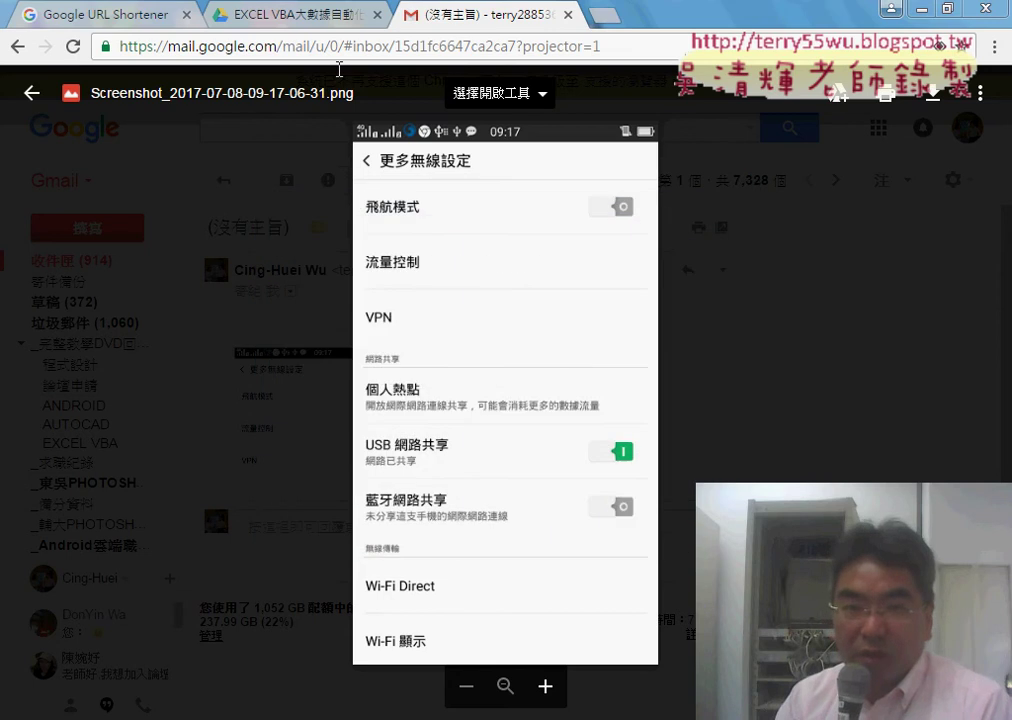
click(295, 14)
double_click(483, 343)
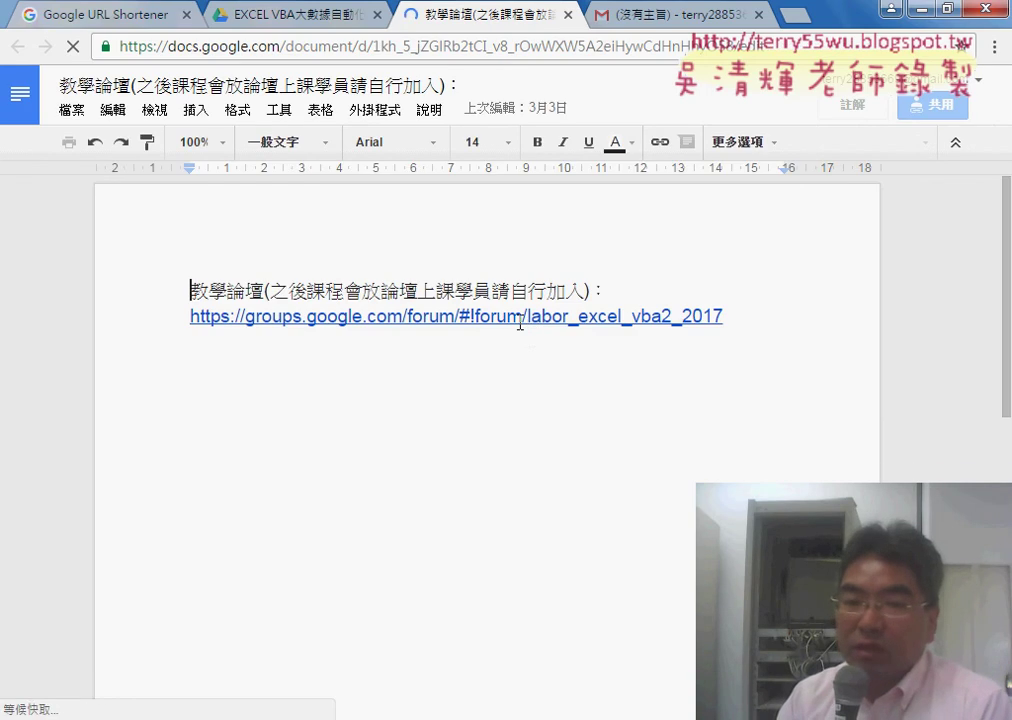
Step: Open the document's groups.google.com forum link in a new tab
click(520, 318)
click(481, 350)
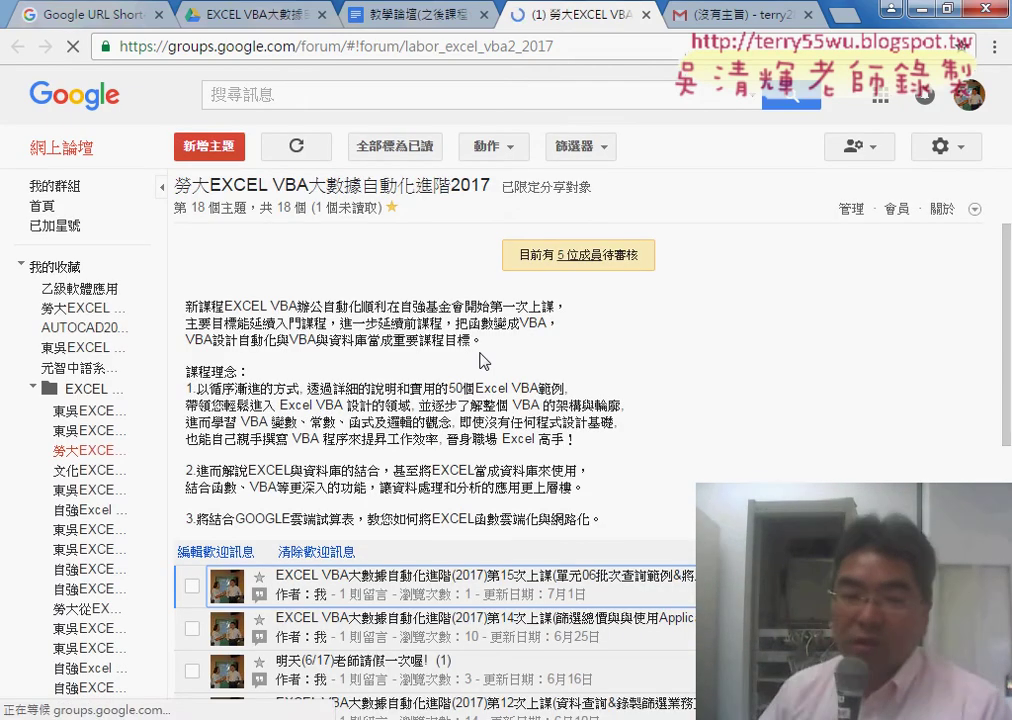
Step: Open the 第15次上課 topic post and select 單次查詢 in its title
click(611, 596)
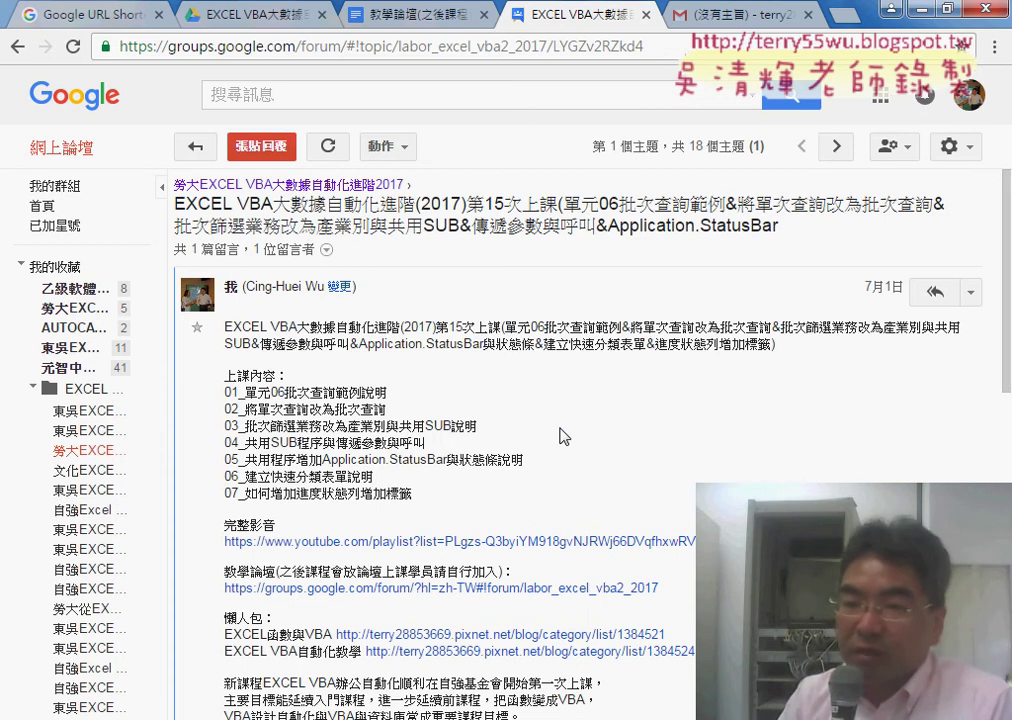
drag(755, 204, 931, 207)
drag(755, 204, 826, 204)
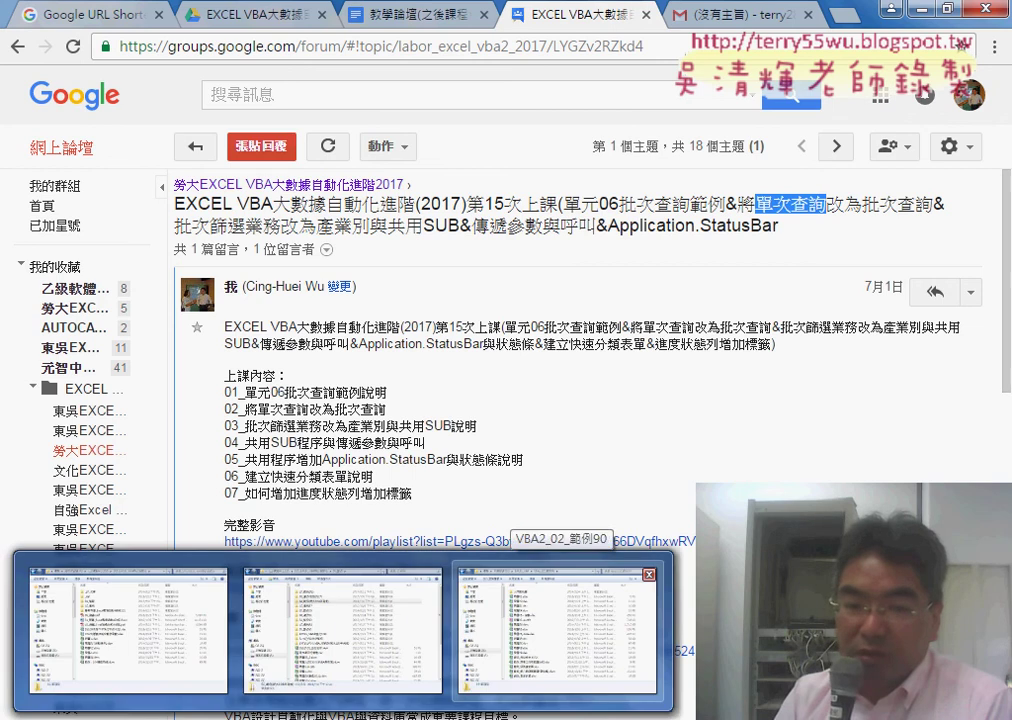
Step: Open 問題05.xlsm from the VBA2_02_範例90 folder in Excel
click(557, 625)
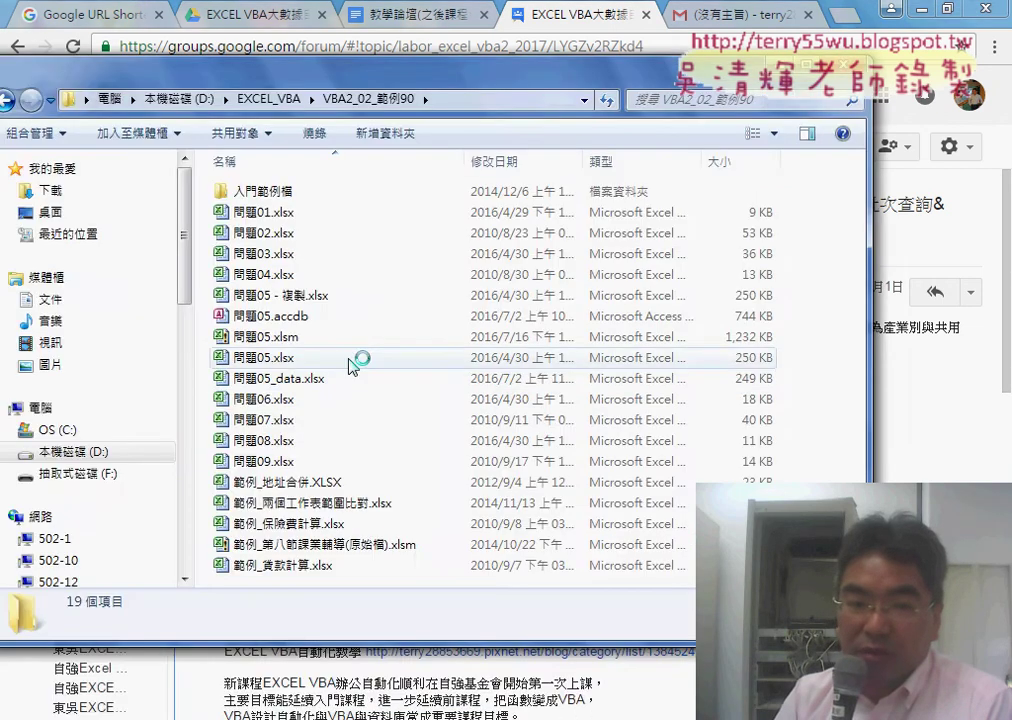
click(310, 340)
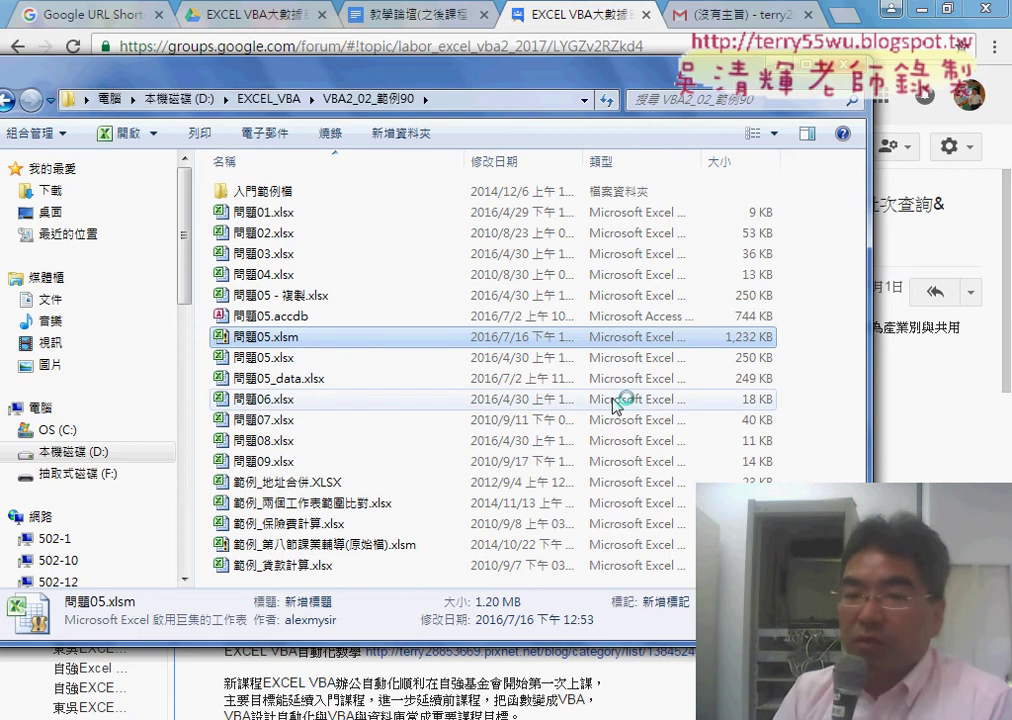
click(932, 460)
drag(756, 203, 830, 203)
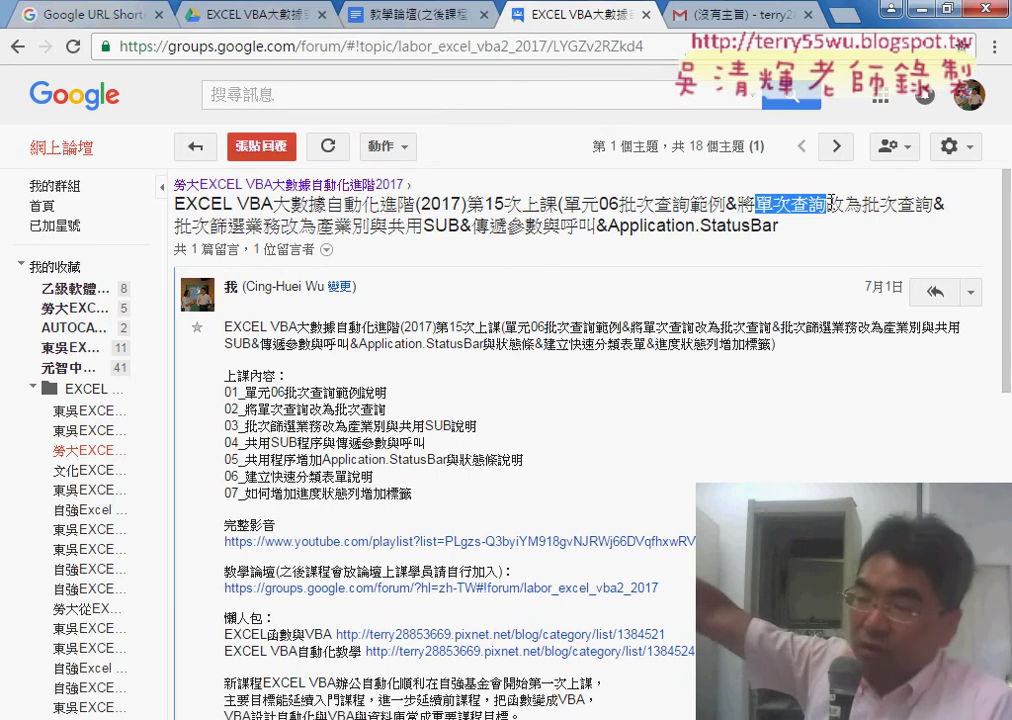
key(alt+Tab)
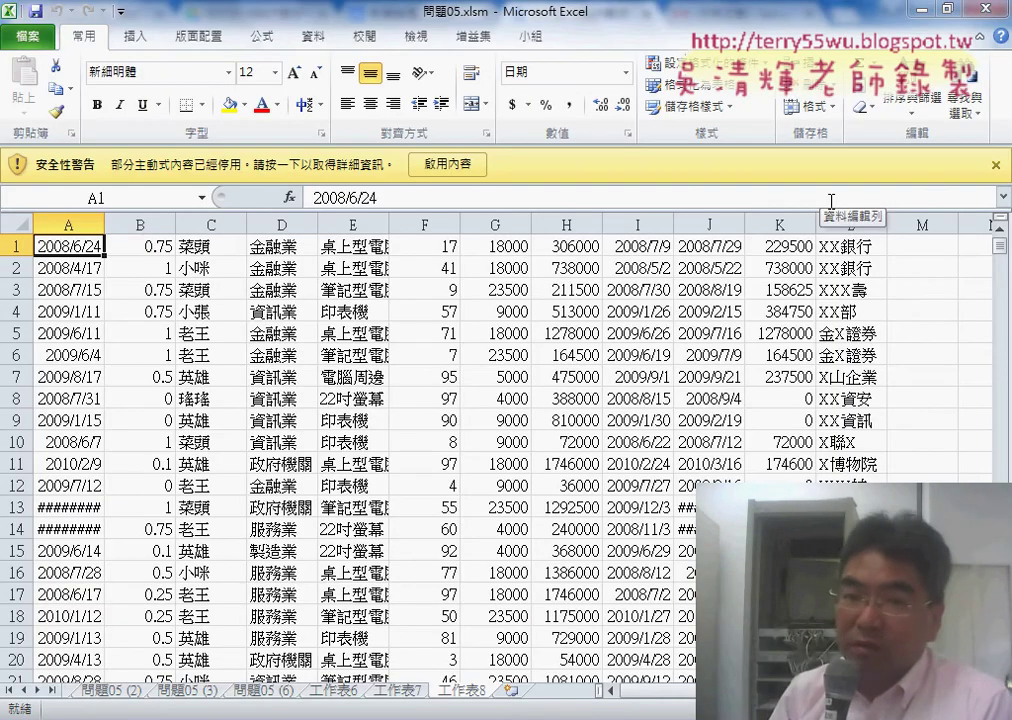
Step: Enable the workbook's macros and switch to the 問題05 sheet
click(440, 164)
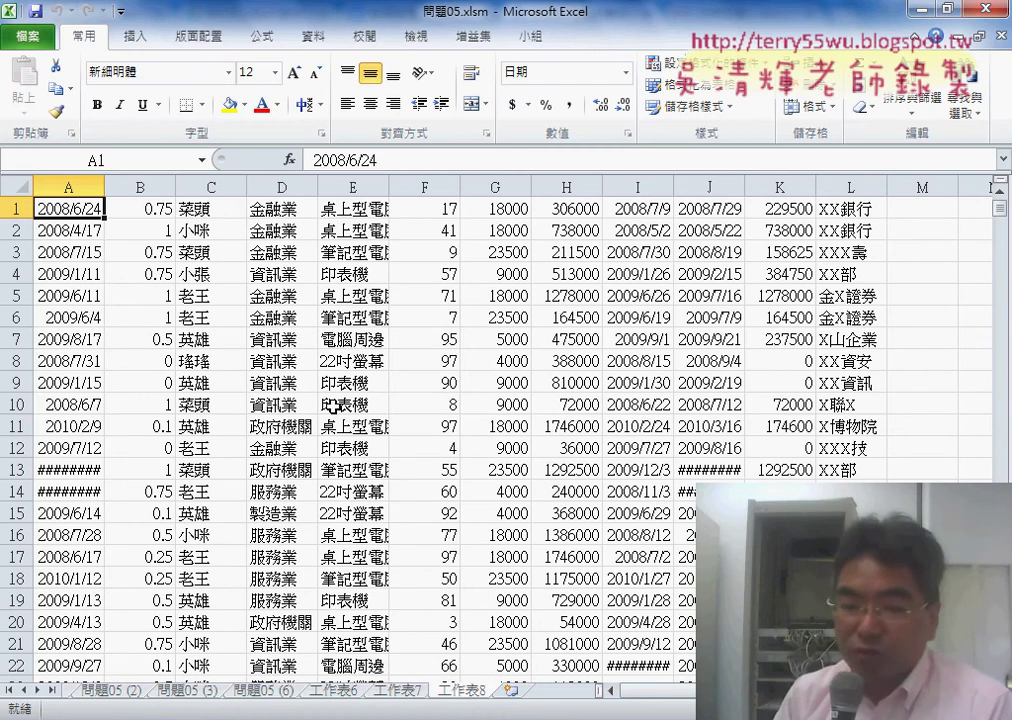
click(10, 690)
click(88, 694)
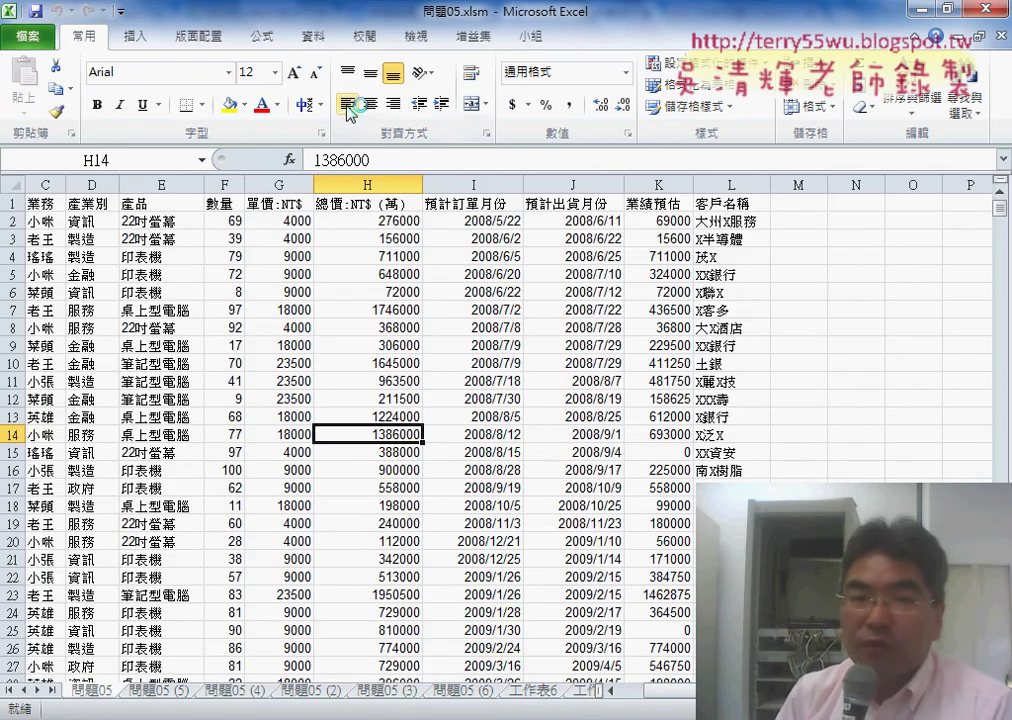
Step: Add filter arrows to the header row and tick only 小咪 in the 業務 filter
click(315, 38)
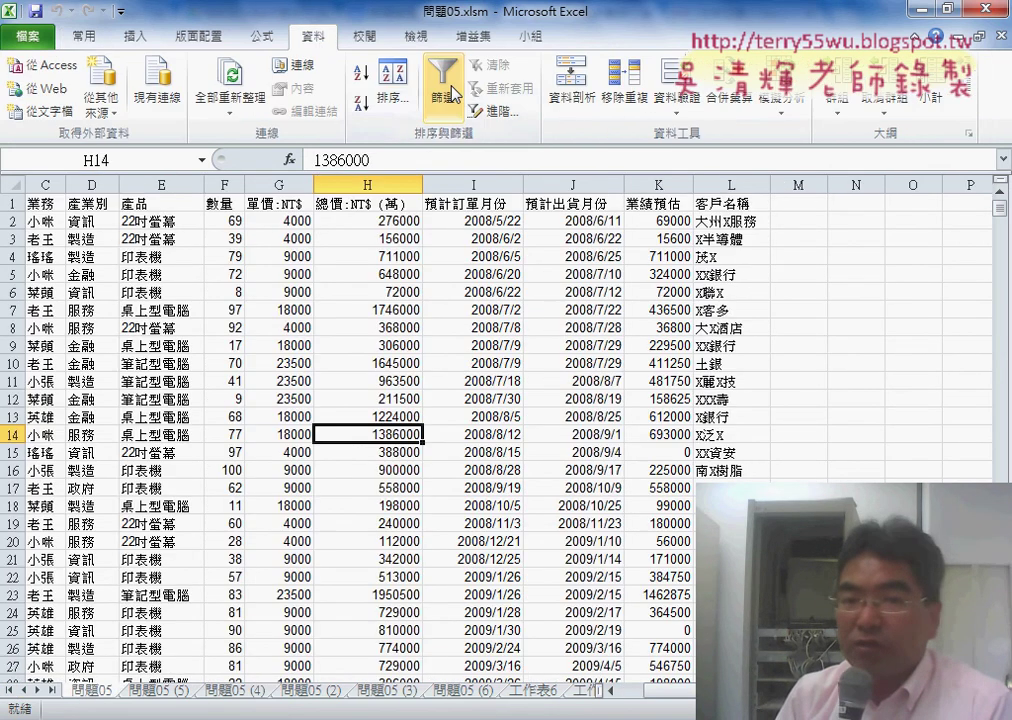
click(455, 95)
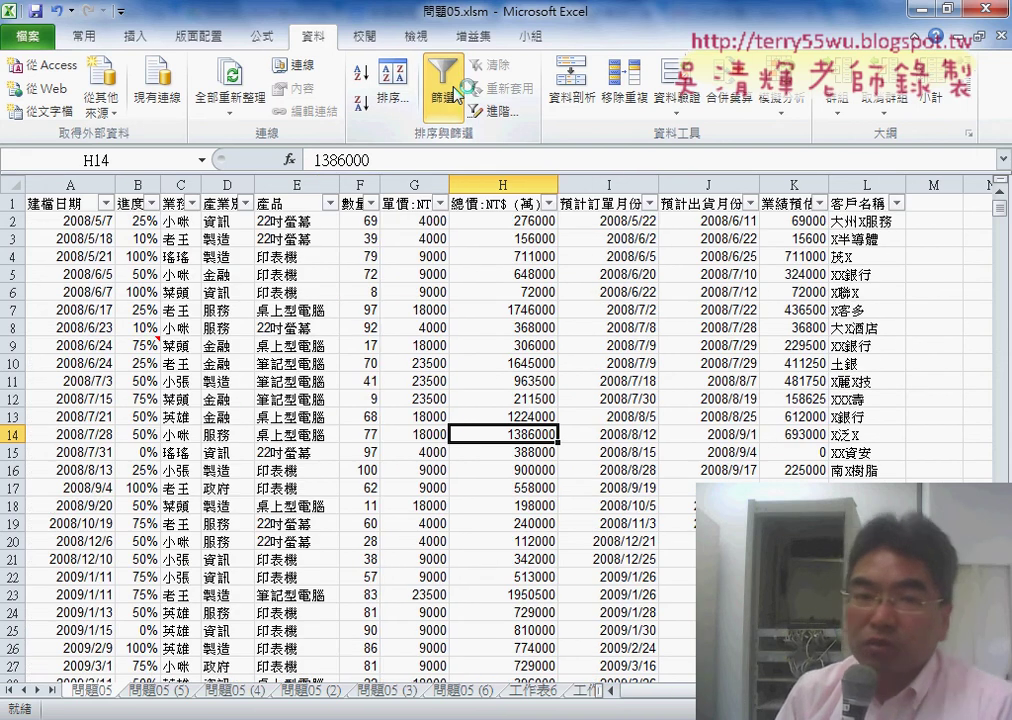
click(193, 205)
mouse_move(65, 345)
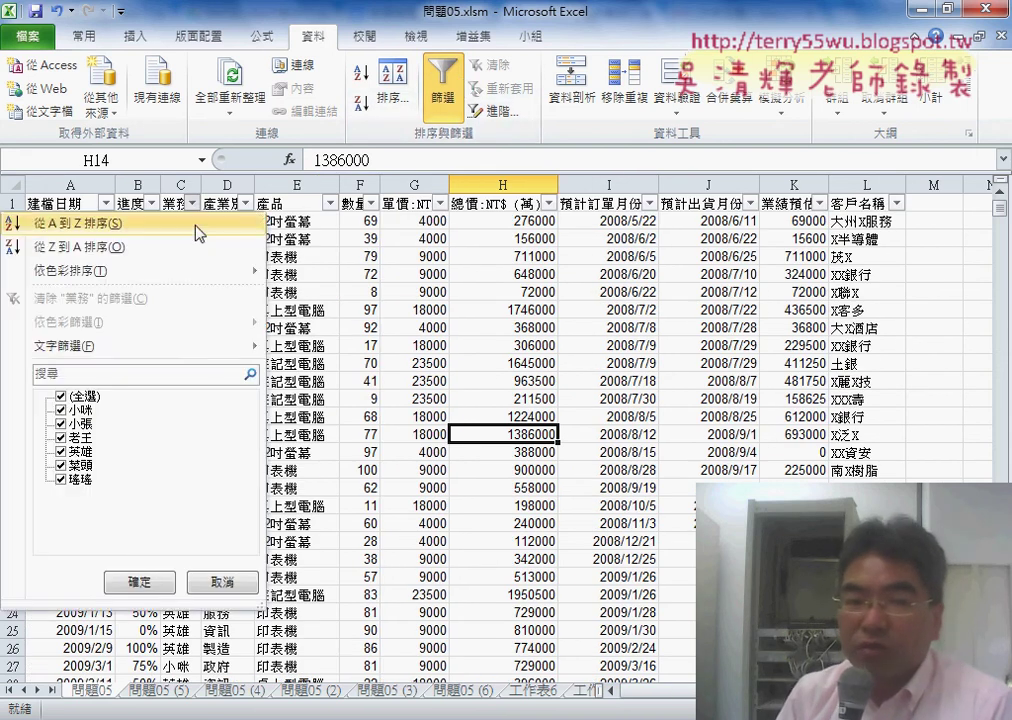
click(60, 397)
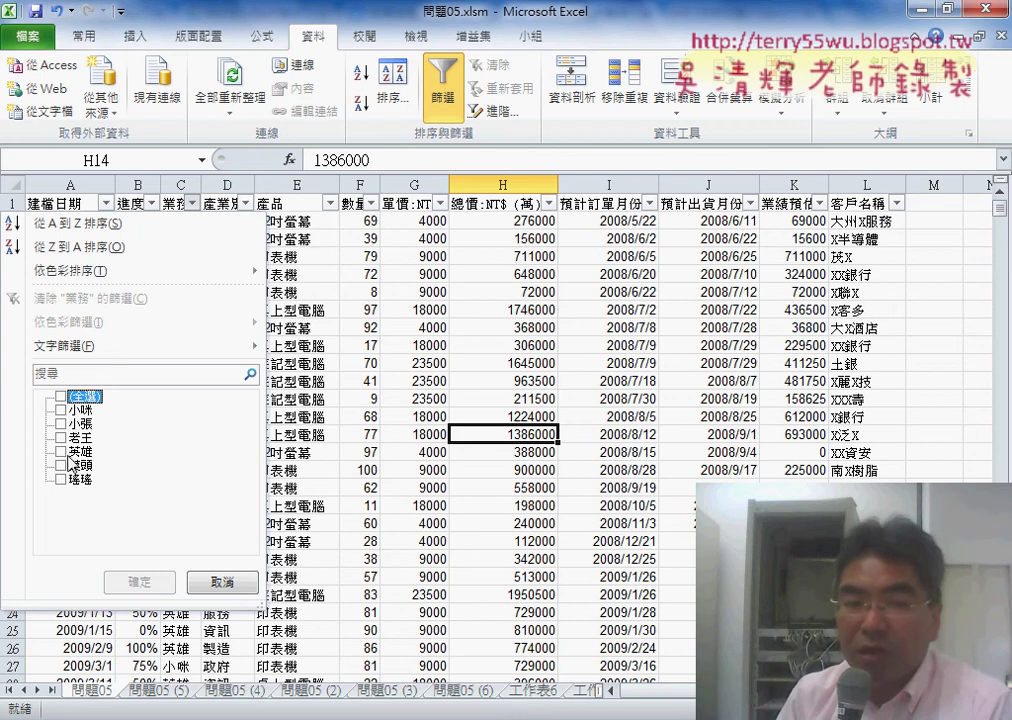
click(61, 410)
mouse_move(140, 345)
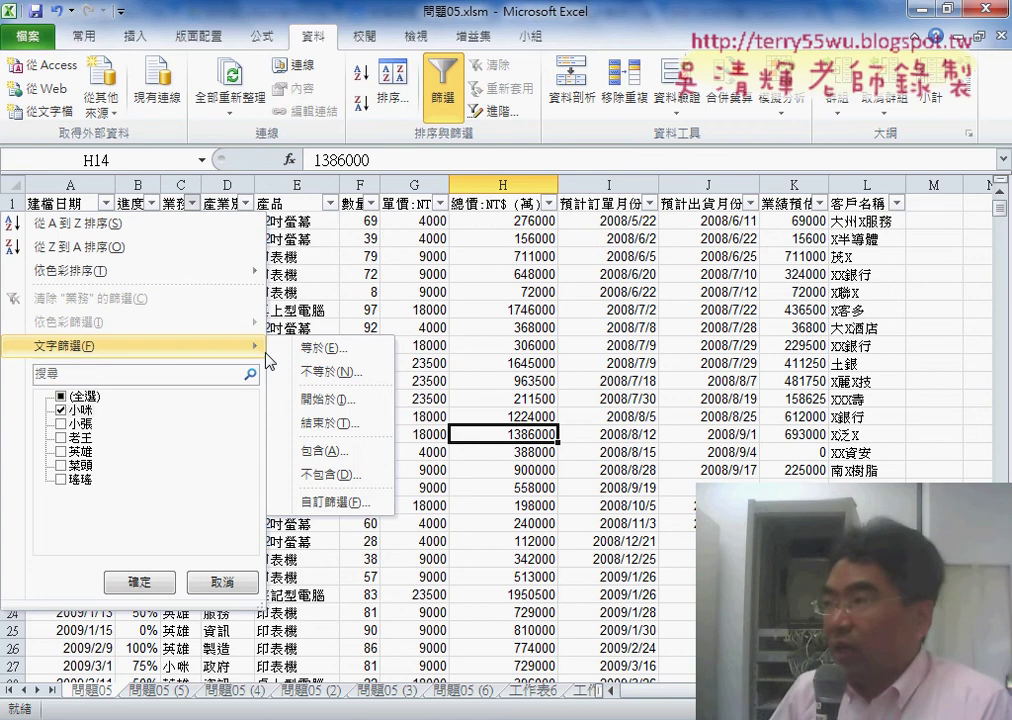
click(120, 11)
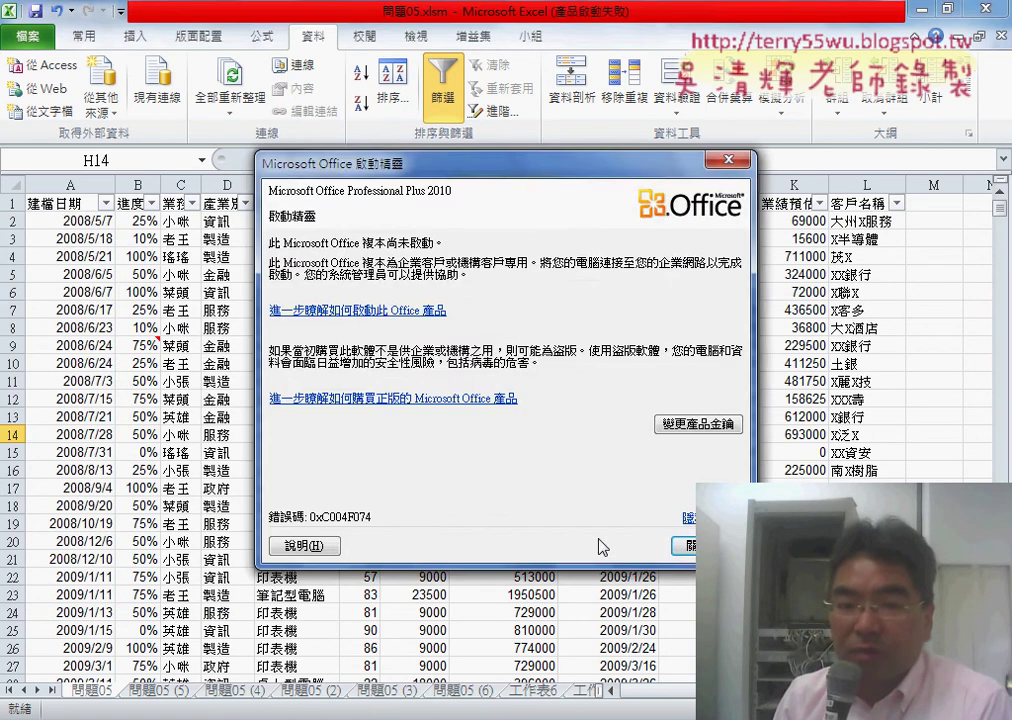
Step: Close the Office activation notice and add the 開發人員 (Developer) tab via Customize Ribbon
click(688, 548)
click(120, 11)
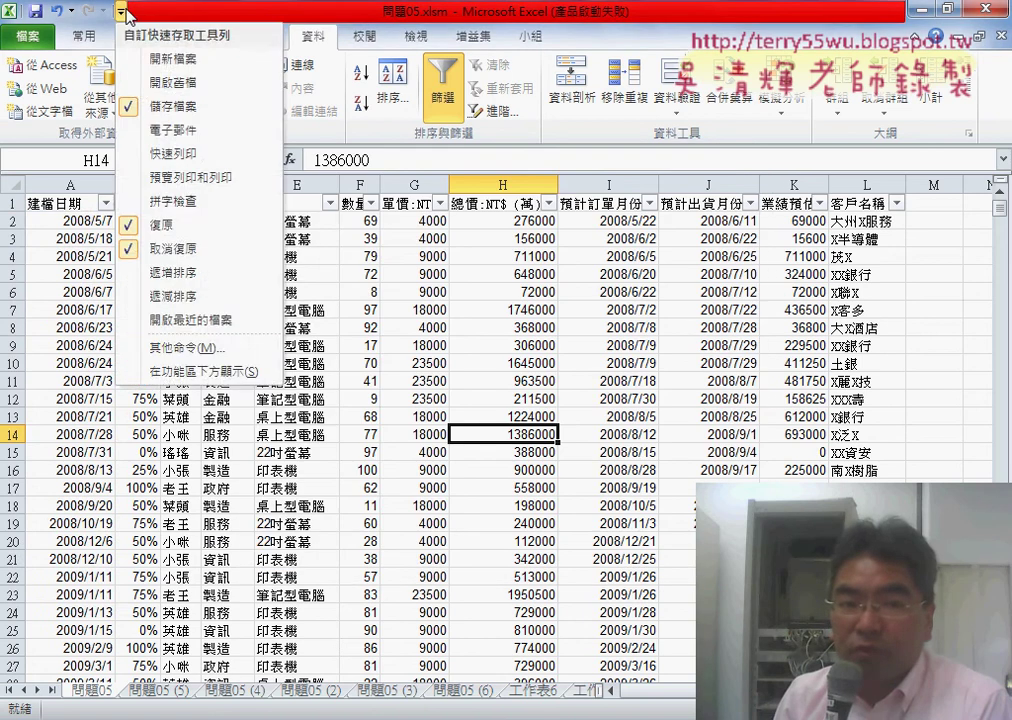
click(188, 348)
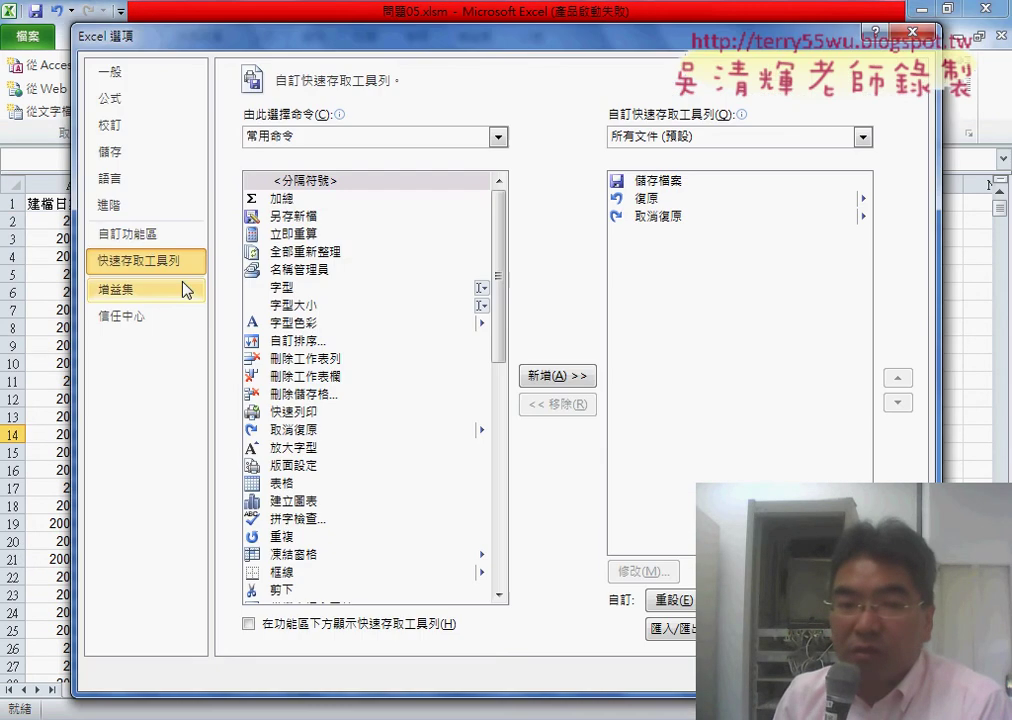
click(148, 240)
click(597, 418)
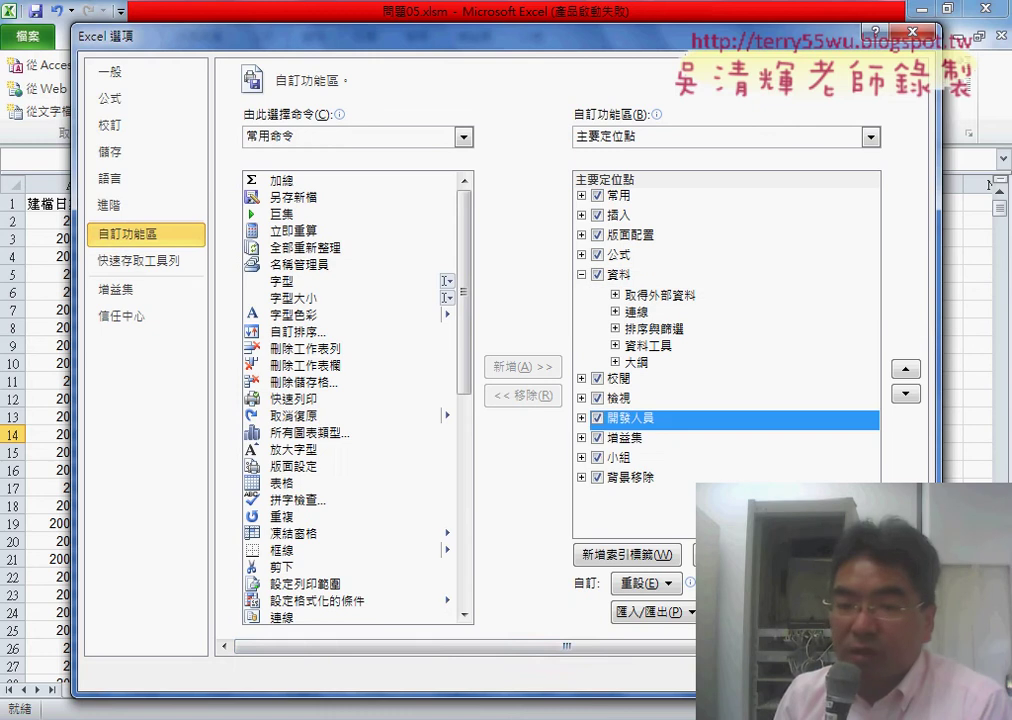
click(812, 668)
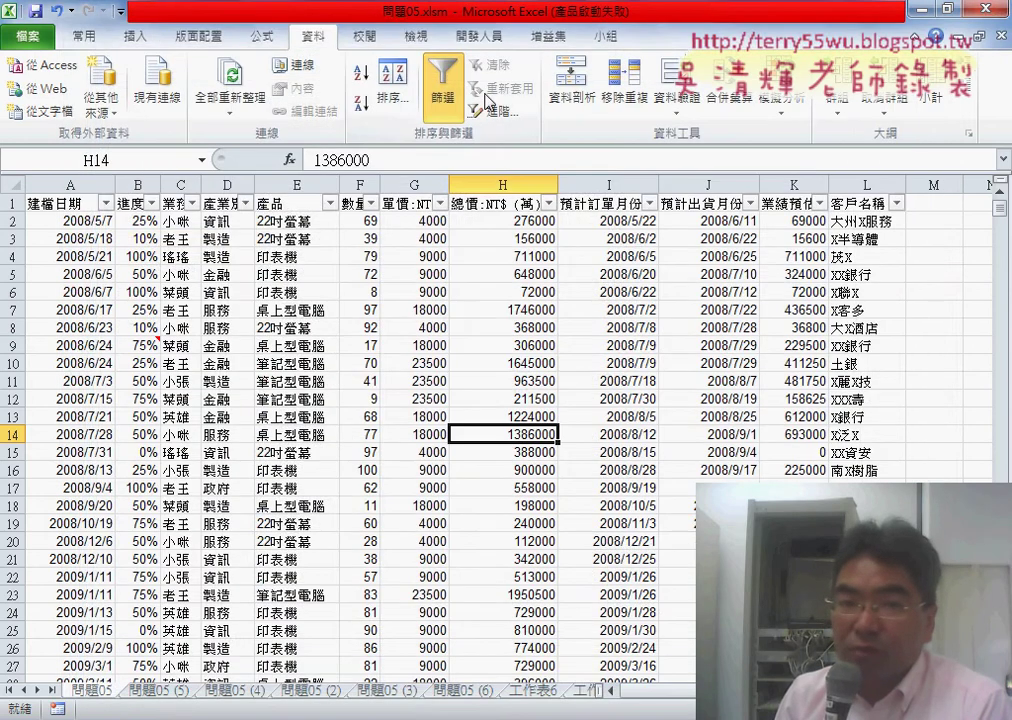
click(477, 38)
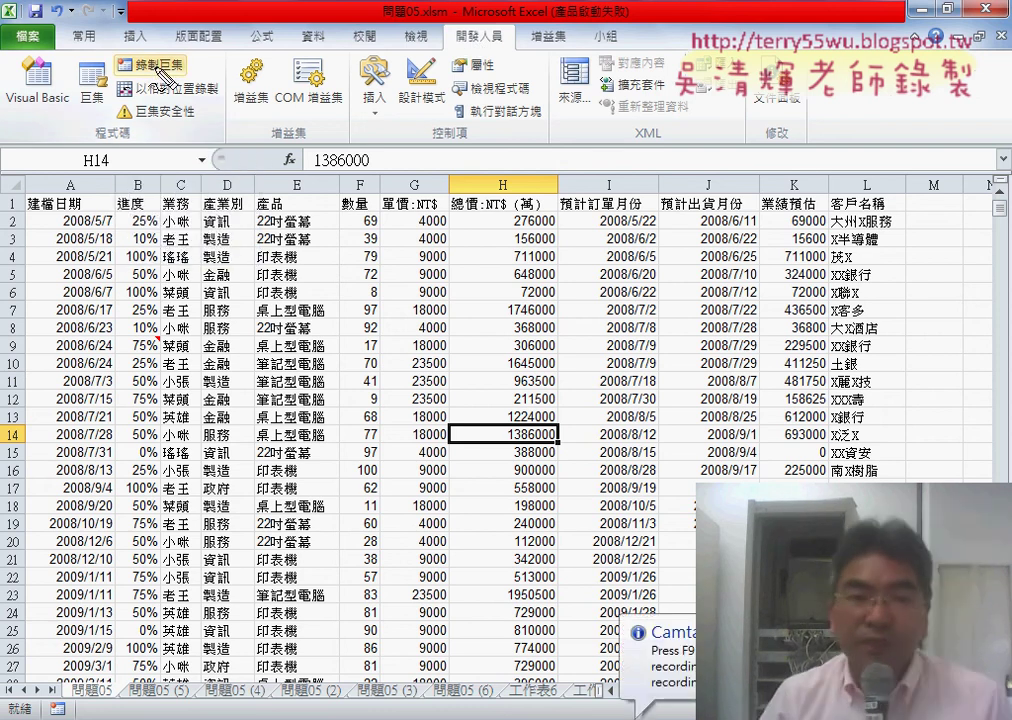
Step: Point out the Record Macro button in the Developer tab's Code group
drag(155, 140, 170, 148)
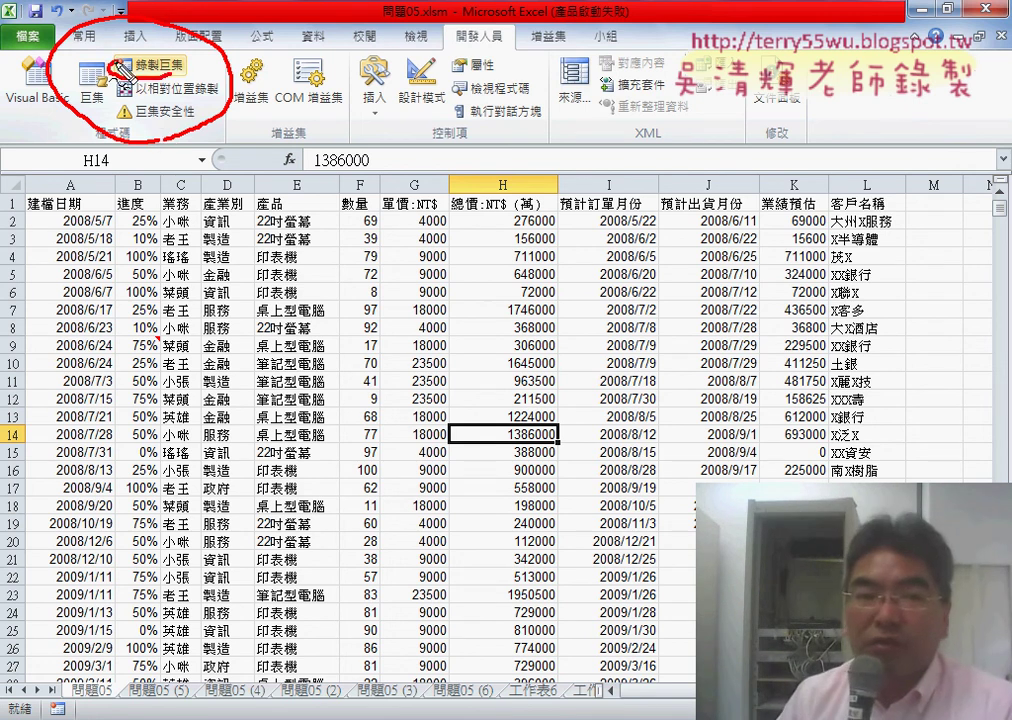
drag(115, 75, 158, 78)
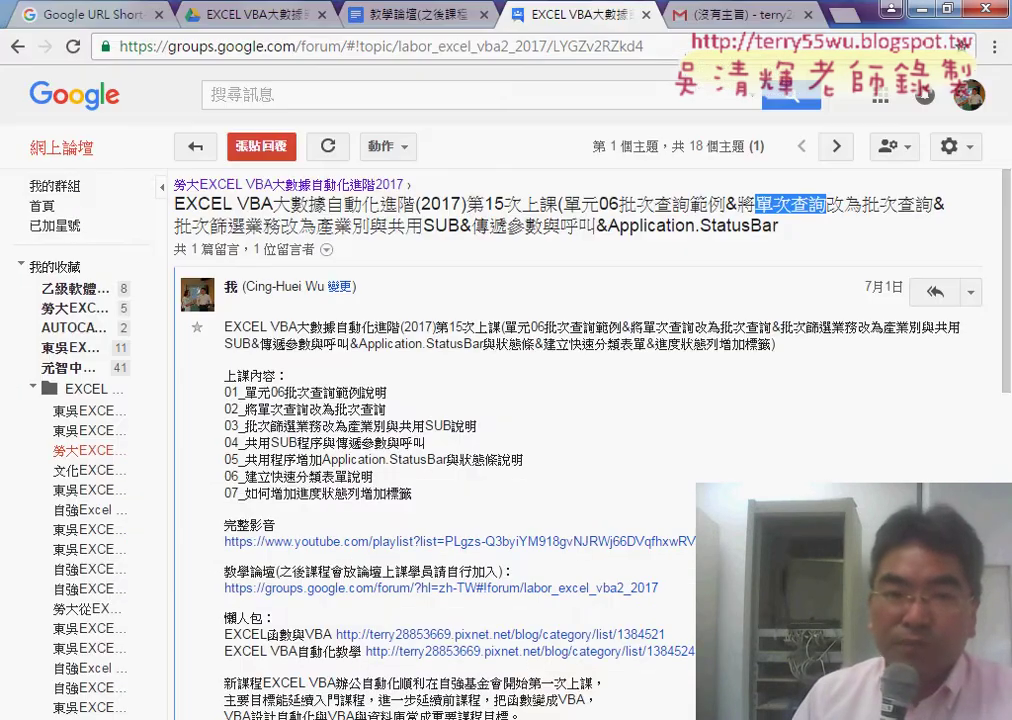
Step: Open the 程式碼 doc in 雲端白板畫面 > 單元05_資料查詢 on Google Drive
click(230, 16)
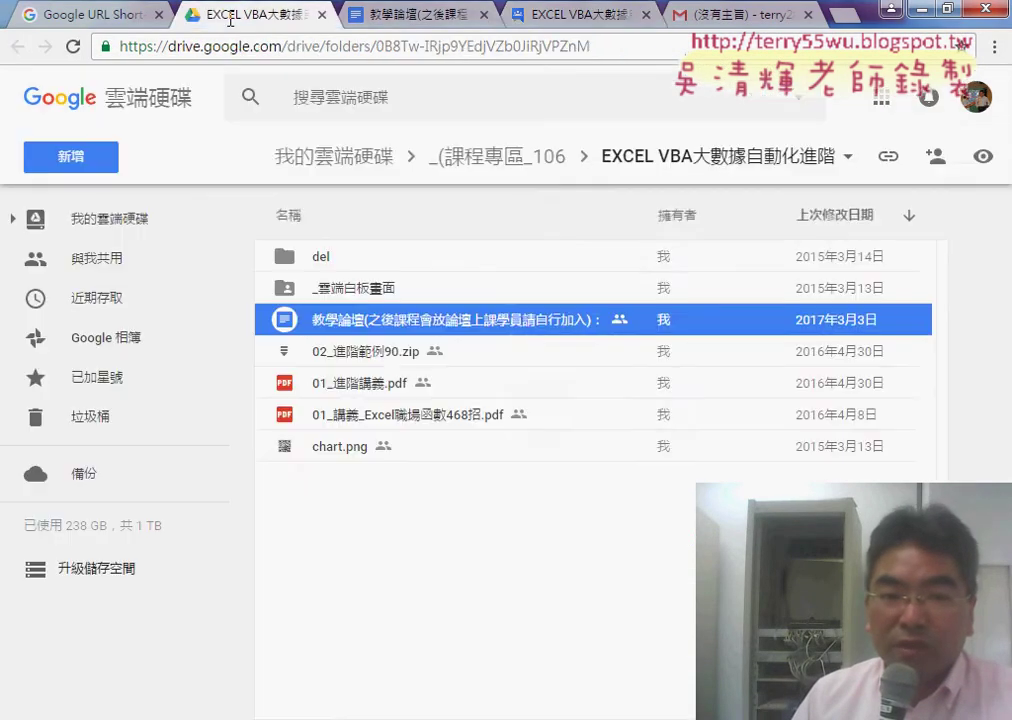
double_click(402, 289)
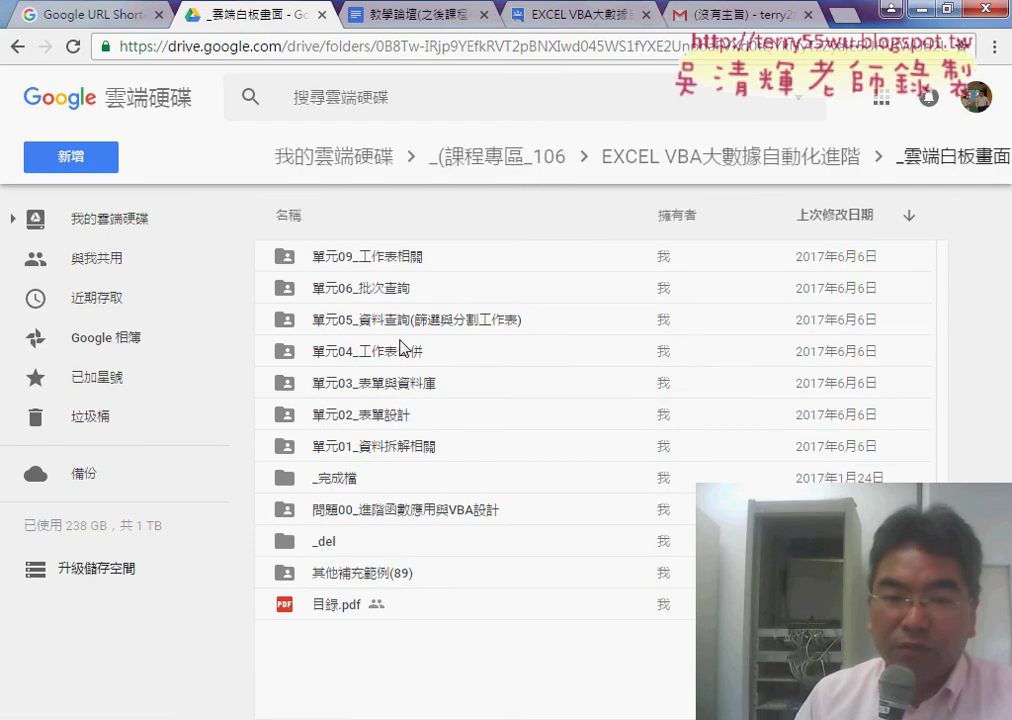
click(400, 330)
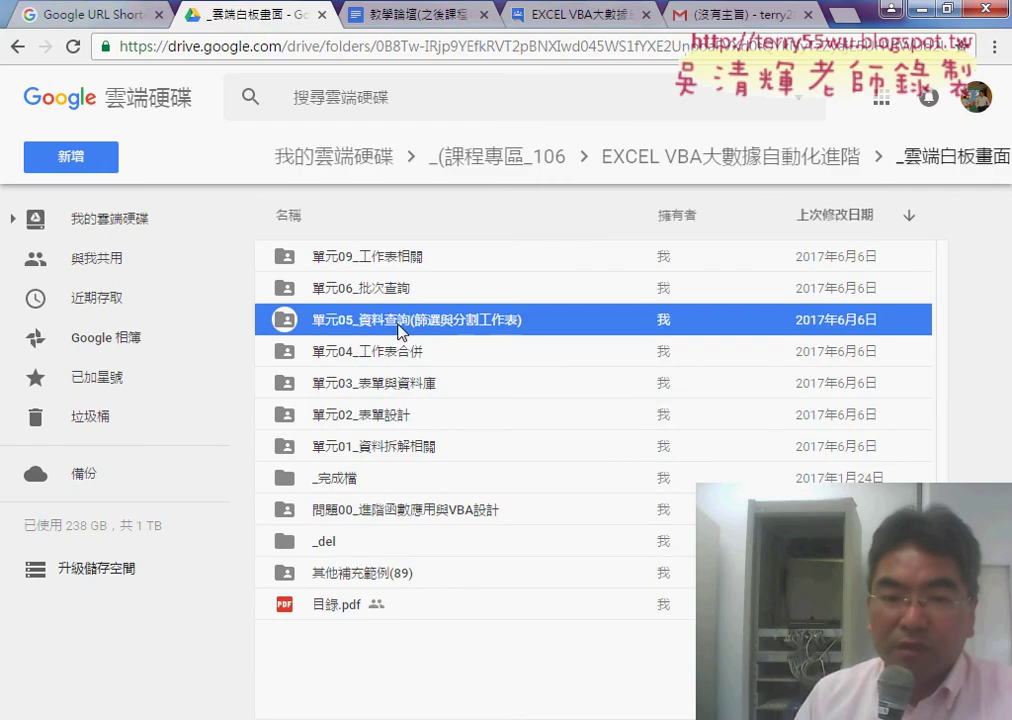
double_click(400, 330)
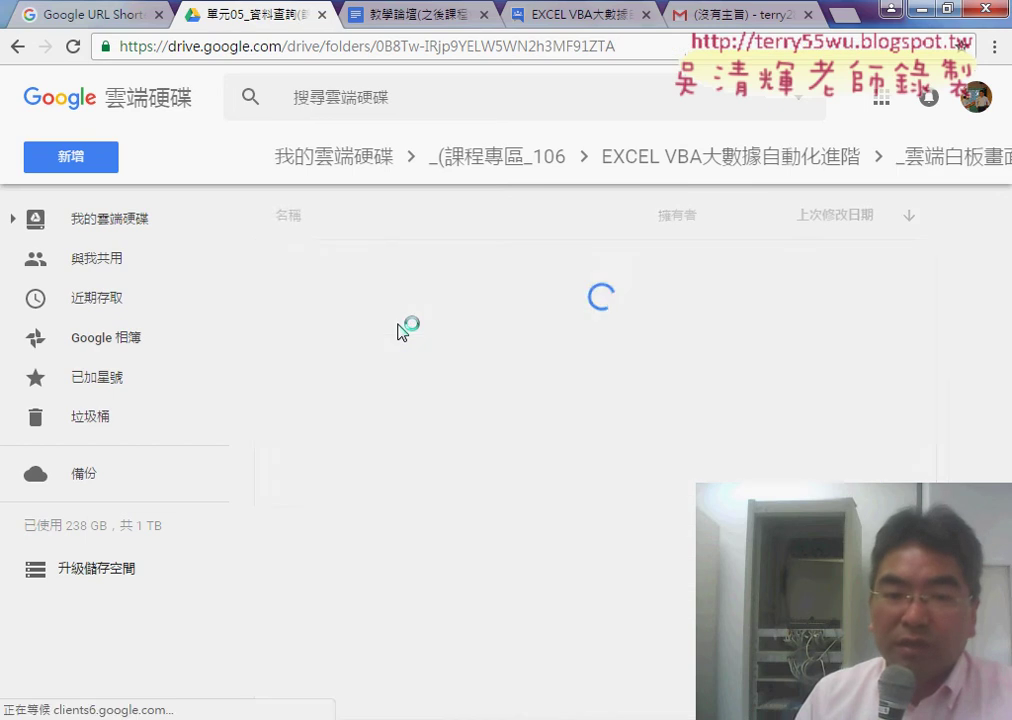
double_click(370, 380)
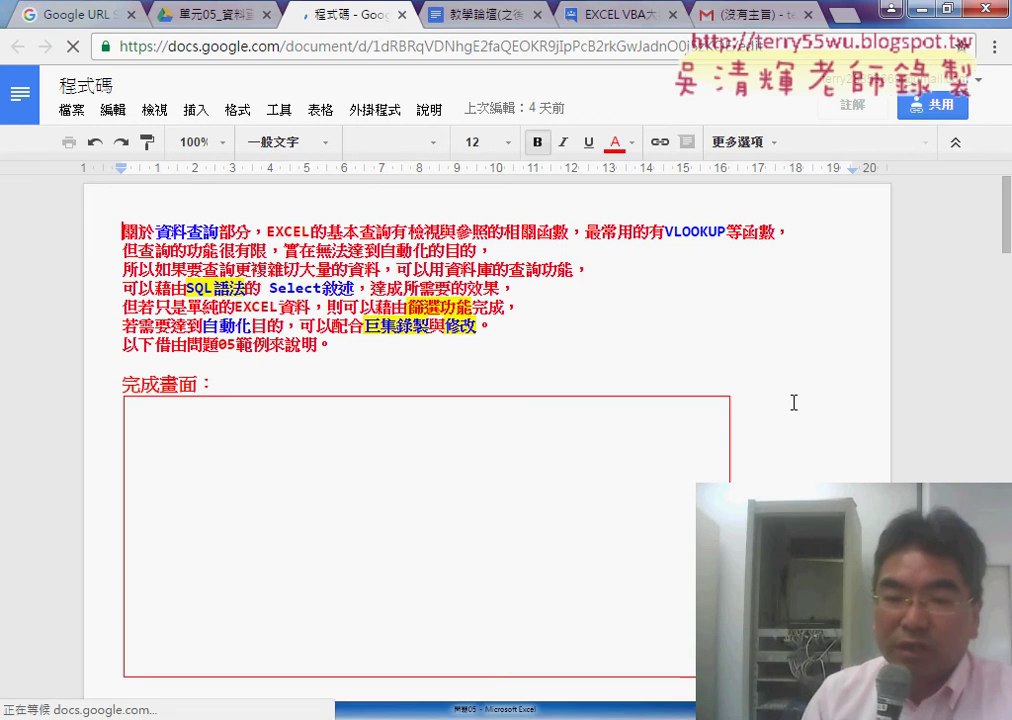
scroll(793, 402, down, 5)
scroll(760, 360, down, 3)
scroll(723, 328, down, 1)
scroll(718, 318, up, 3)
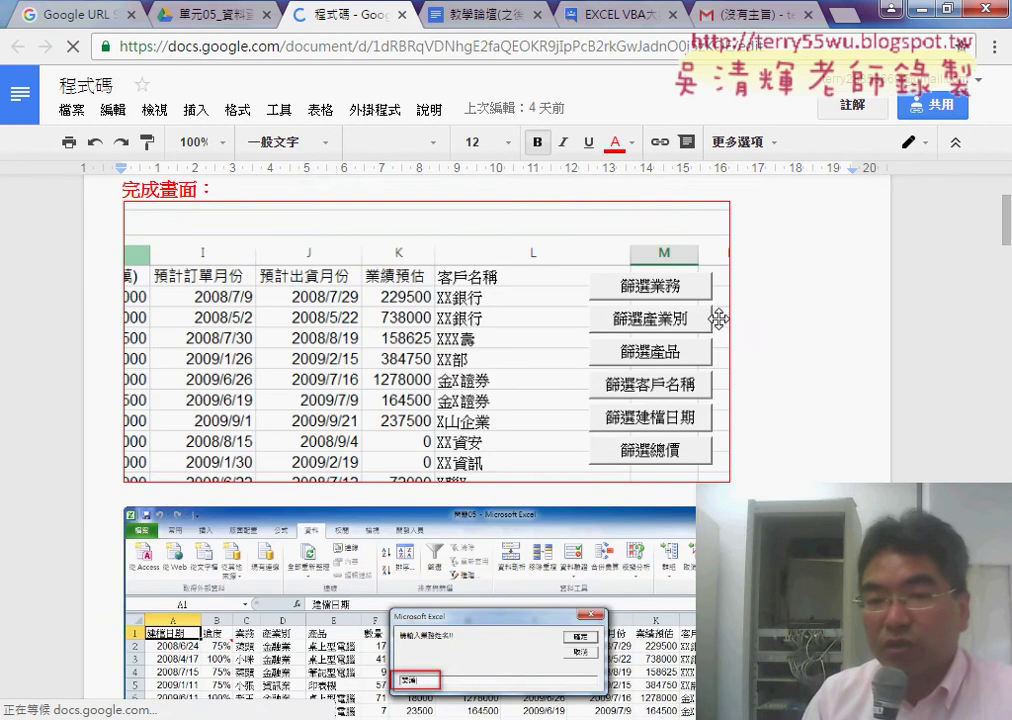
scroll(718, 318, up, 2)
scroll(790, 409, down, 3)
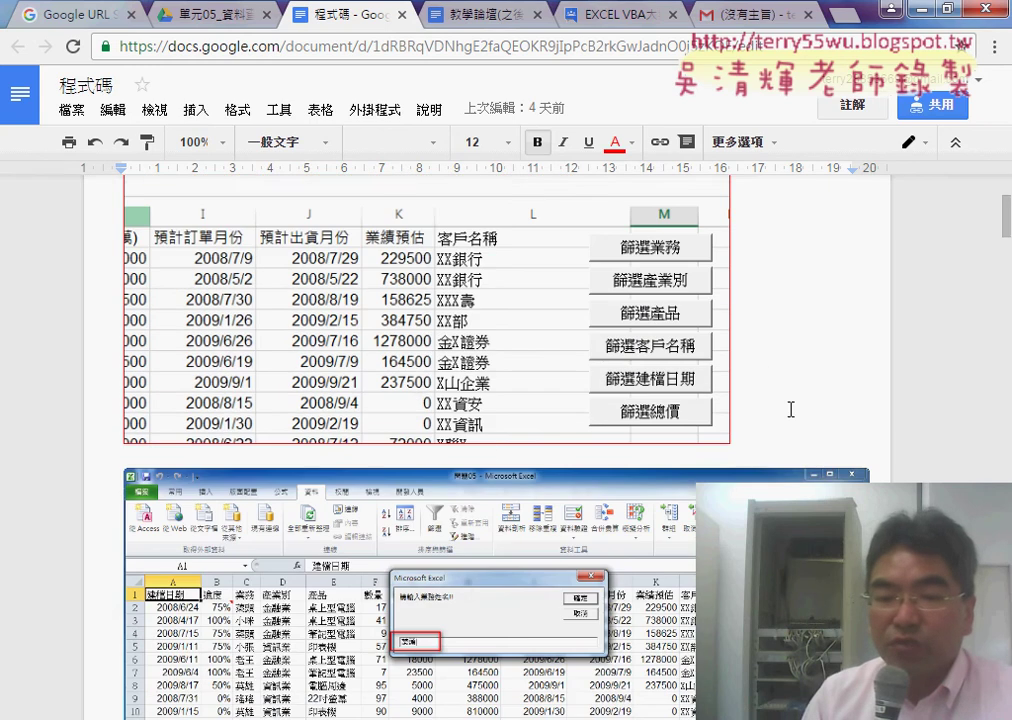
scroll(790, 409, down, 5)
scroll(788, 407, down, 2)
scroll(676, 409, down, 3)
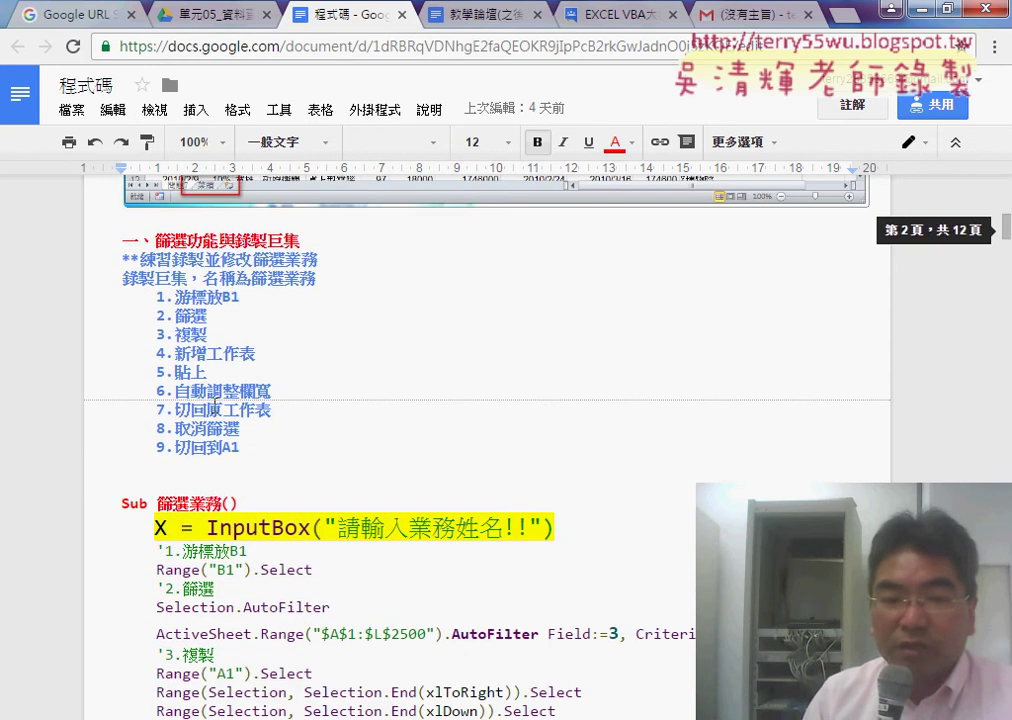
drag(243, 450, 105, 300)
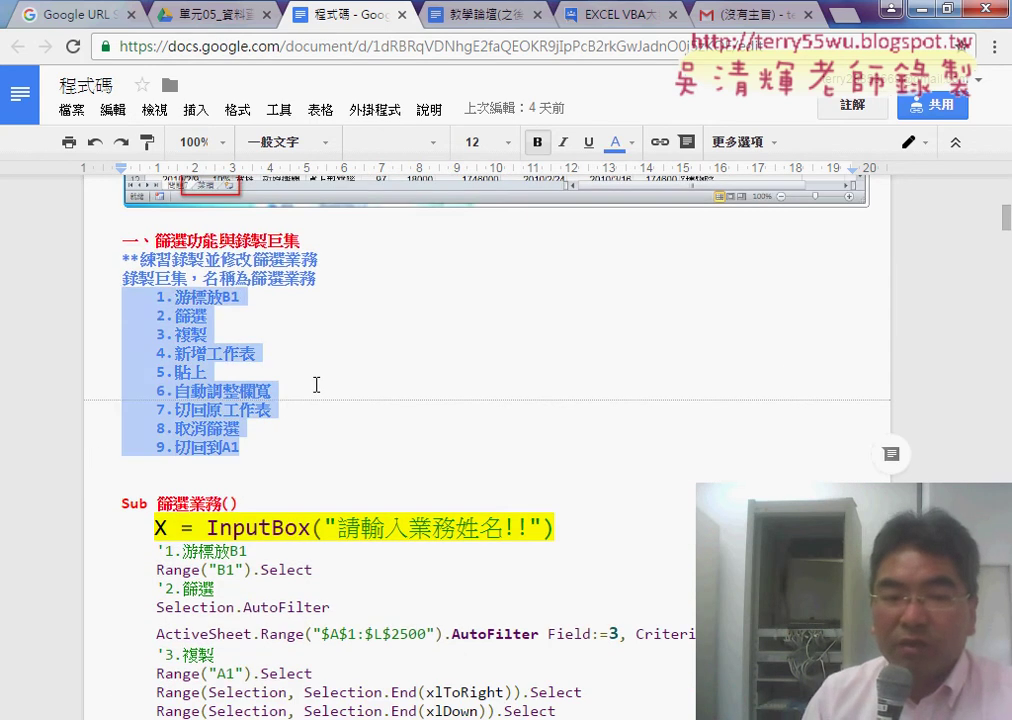
scroll(316, 385, down, 3)
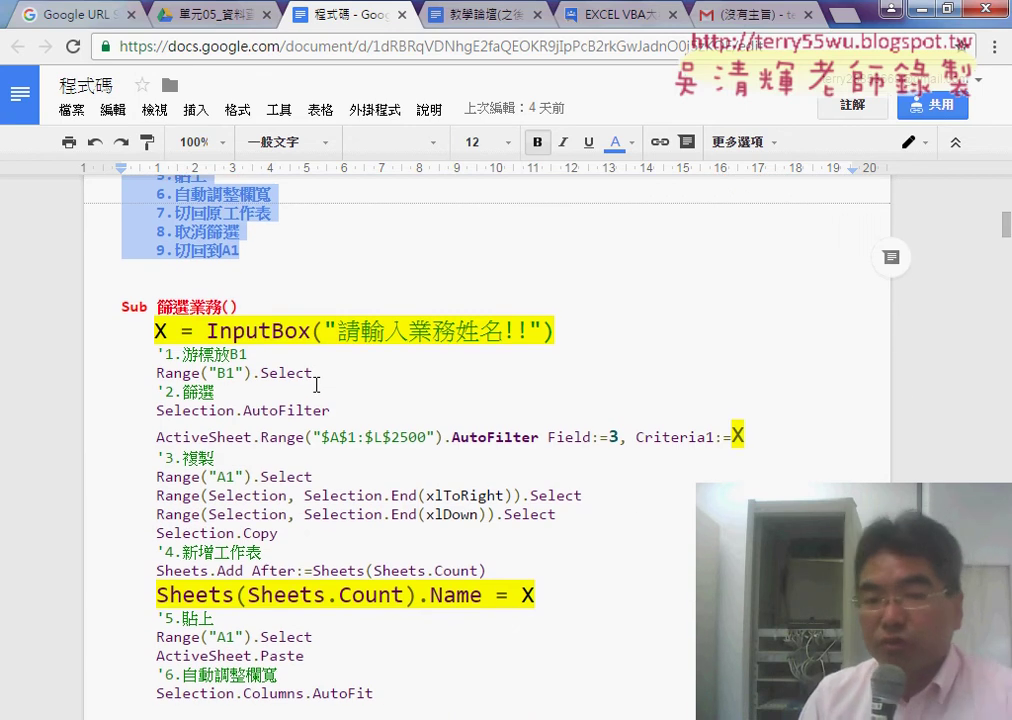
scroll(316, 385, up, 2)
scroll(316, 385, up, 2)
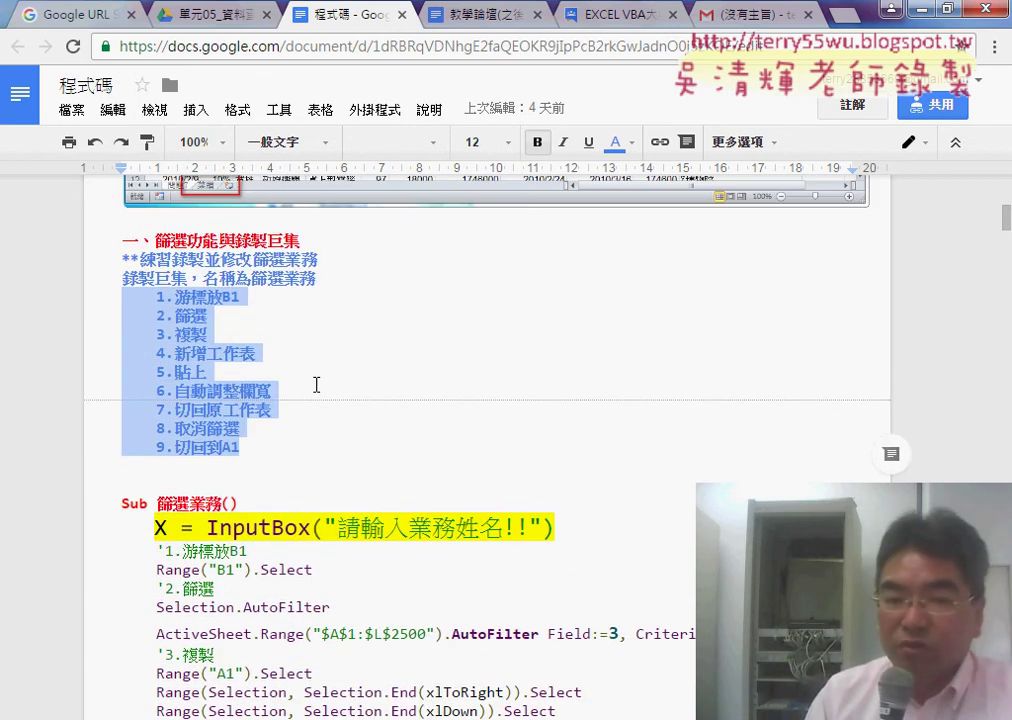
click(252, 445)
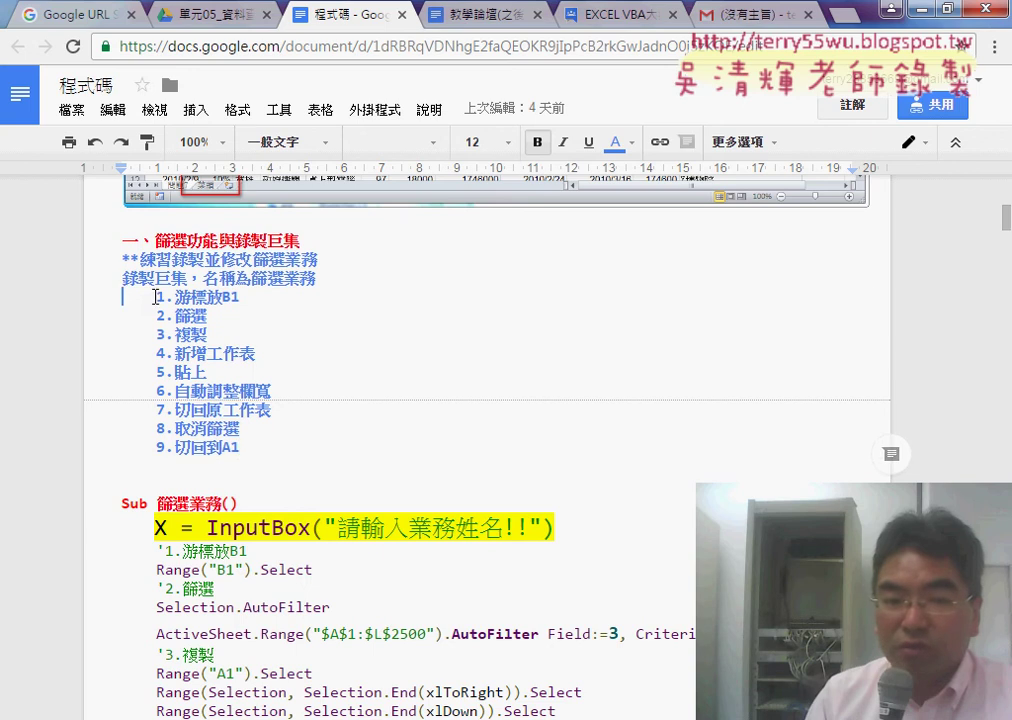
drag(157, 297, 280, 446)
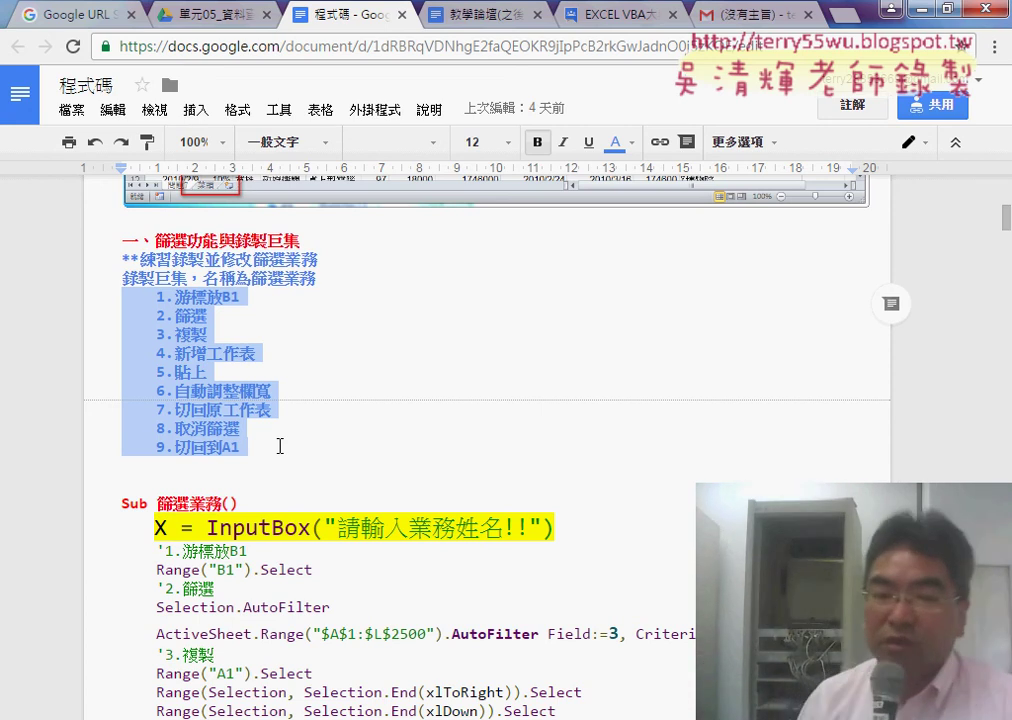
scroll(280, 446, down, 2)
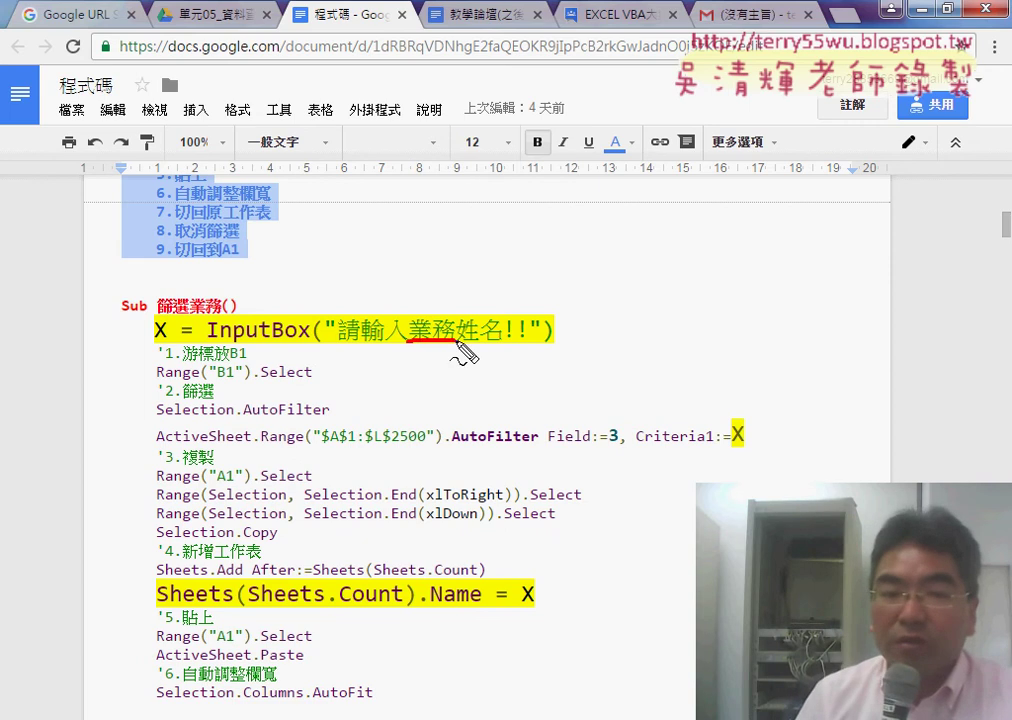
drag(172, 357, 188, 345)
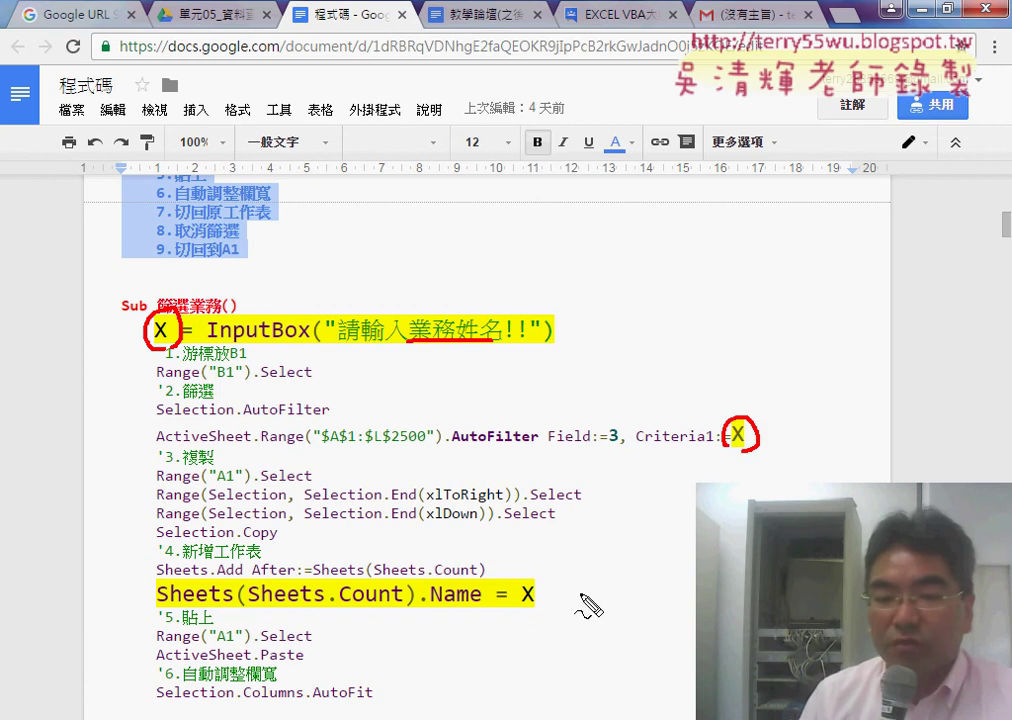
drag(536, 612, 540, 580)
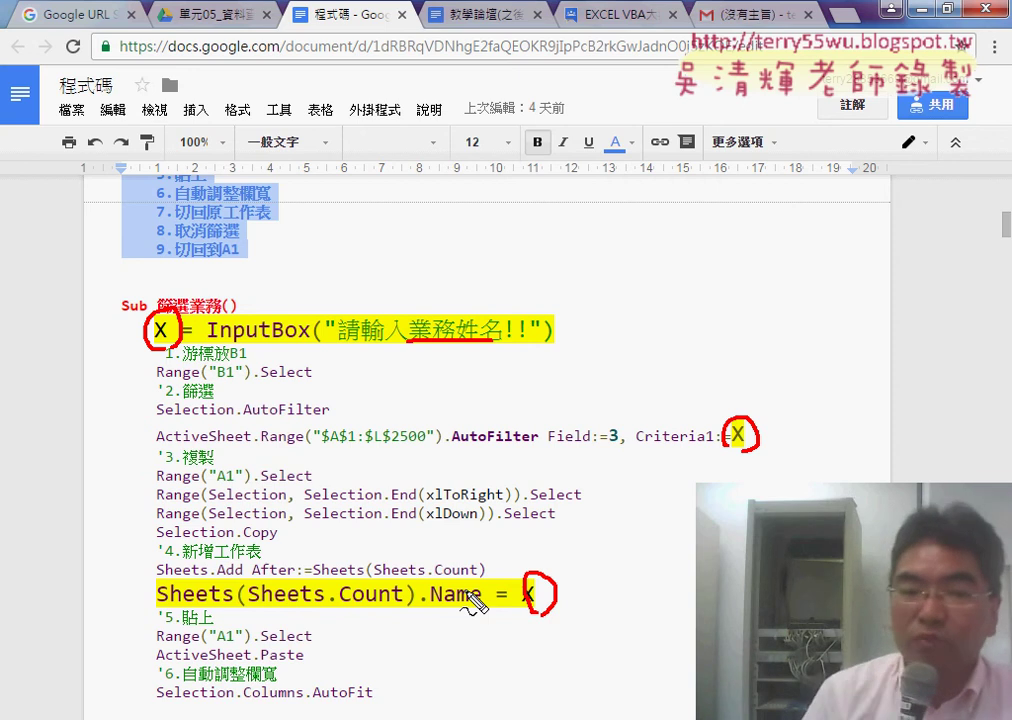
key(Escape)
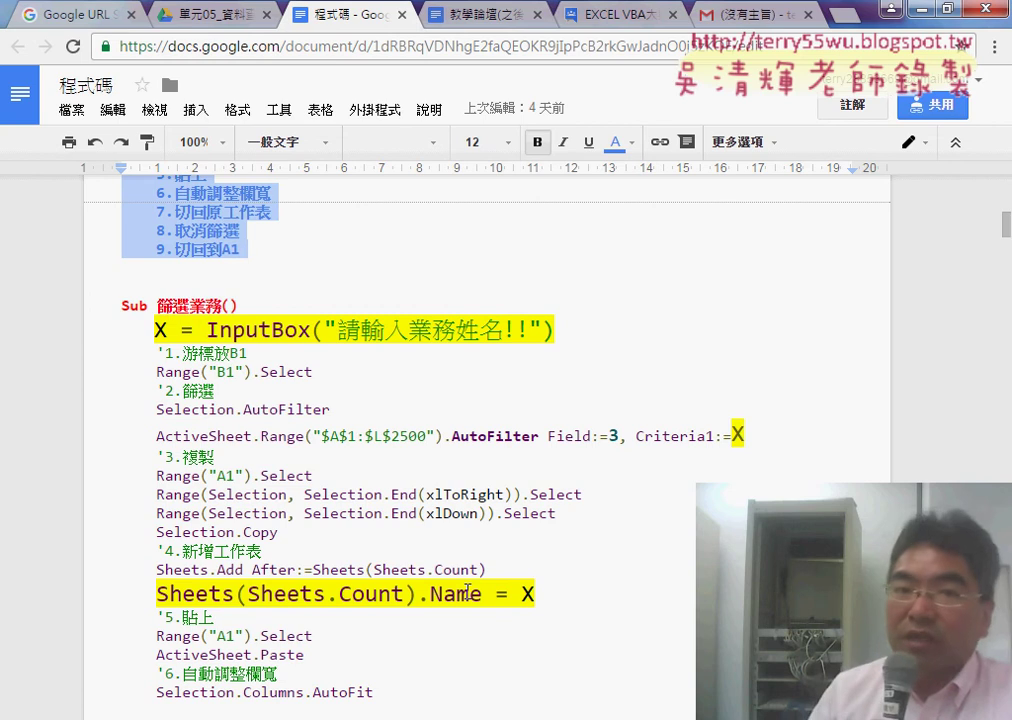
Step: Return to 雲端白板畫面 in Drive and open 程式碼 in the 單元06_批次查詢 folder
click(222, 22)
click(18, 46)
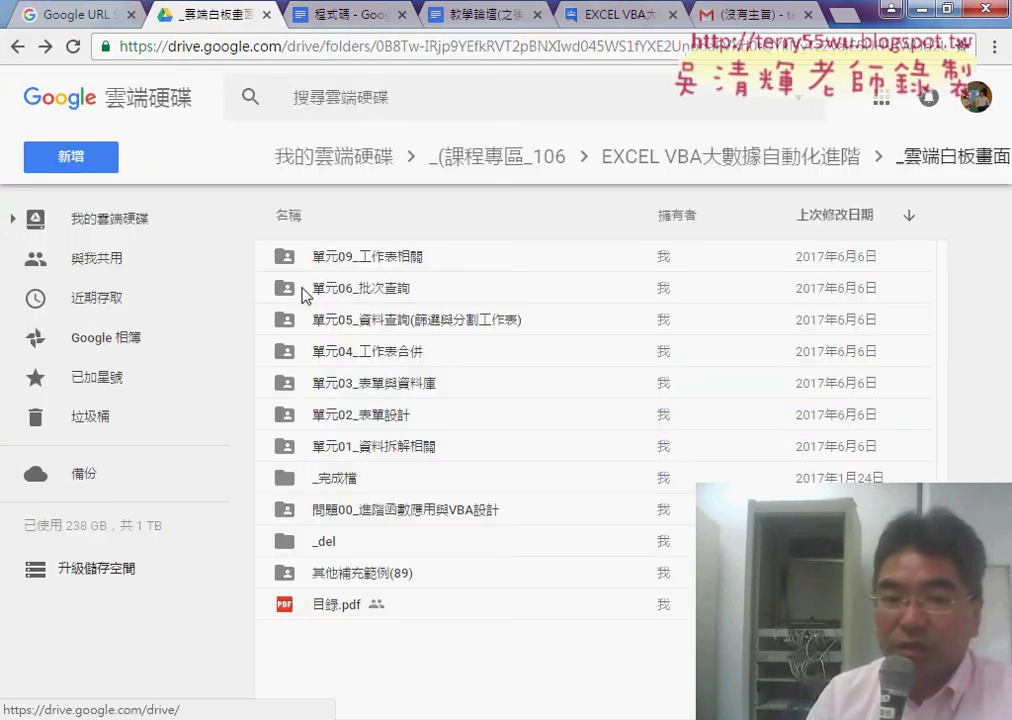
double_click(384, 290)
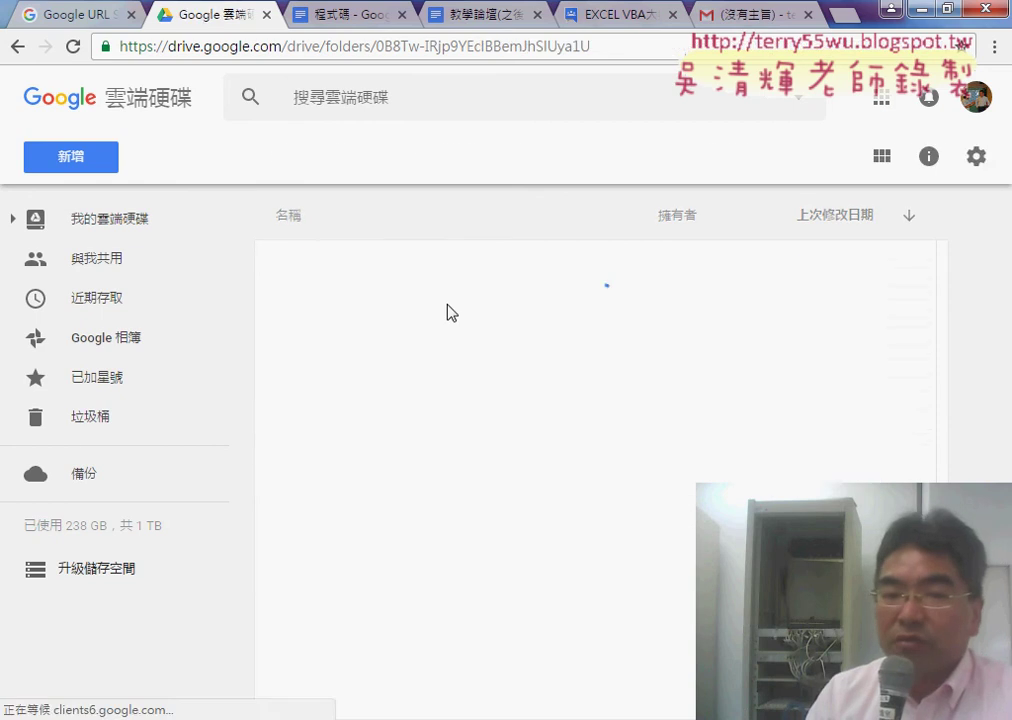
click(350, 354)
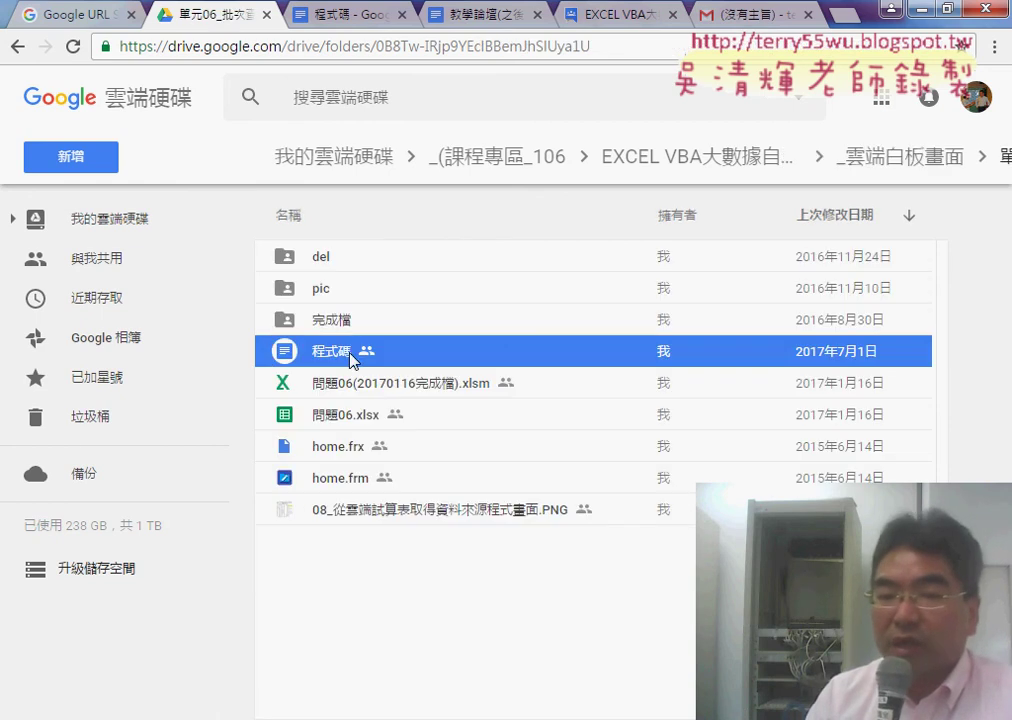
double_click(344, 352)
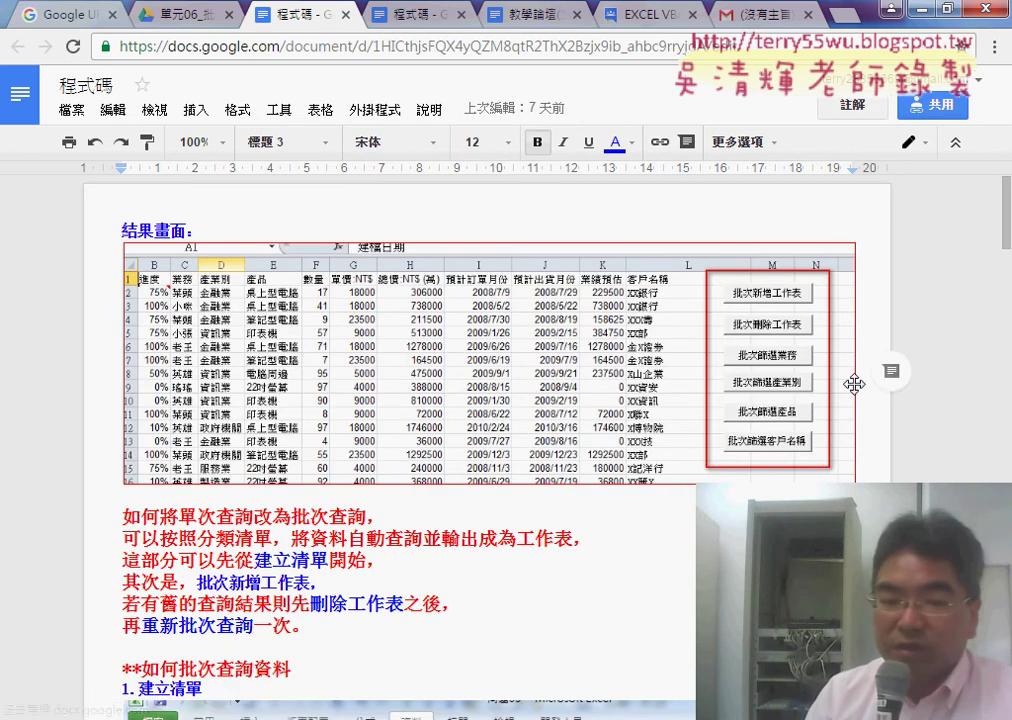
Step: Highlight the word 批次 in the 如何批次查詢資料 heading in yellow
scroll(854, 385, down, 2)
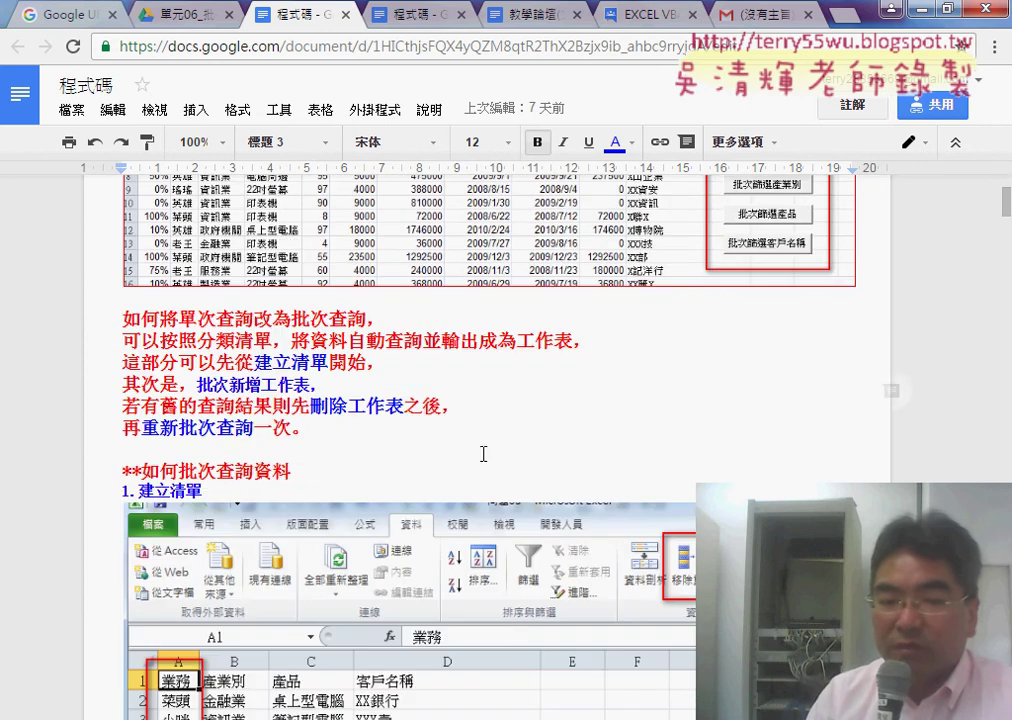
drag(251, 488, 117, 487)
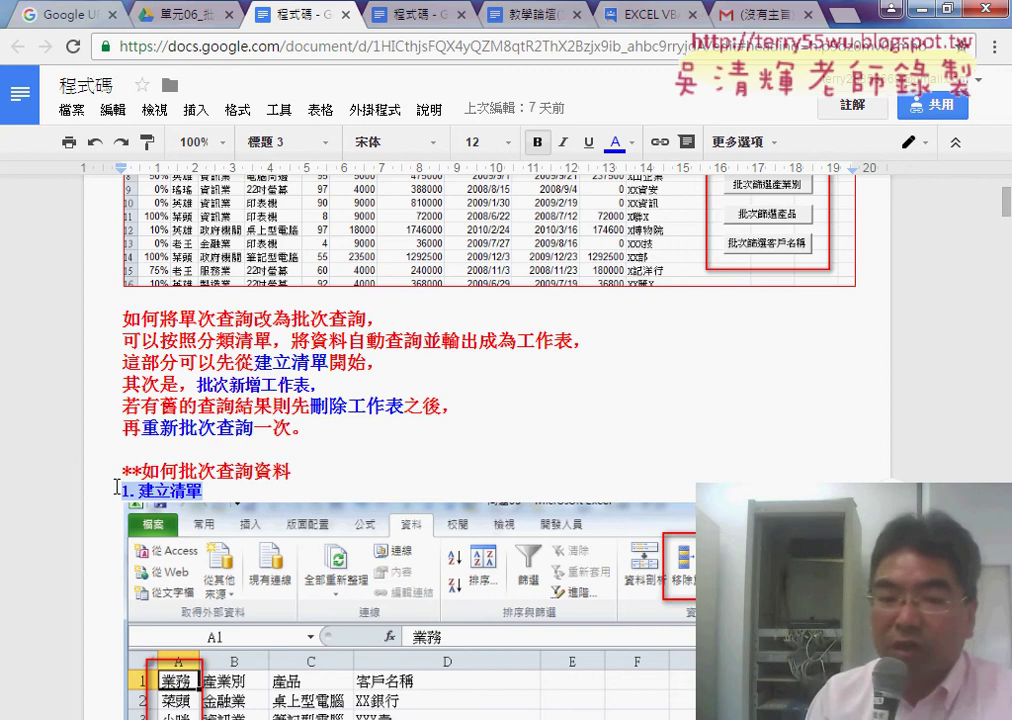
drag(179, 470, 216, 470)
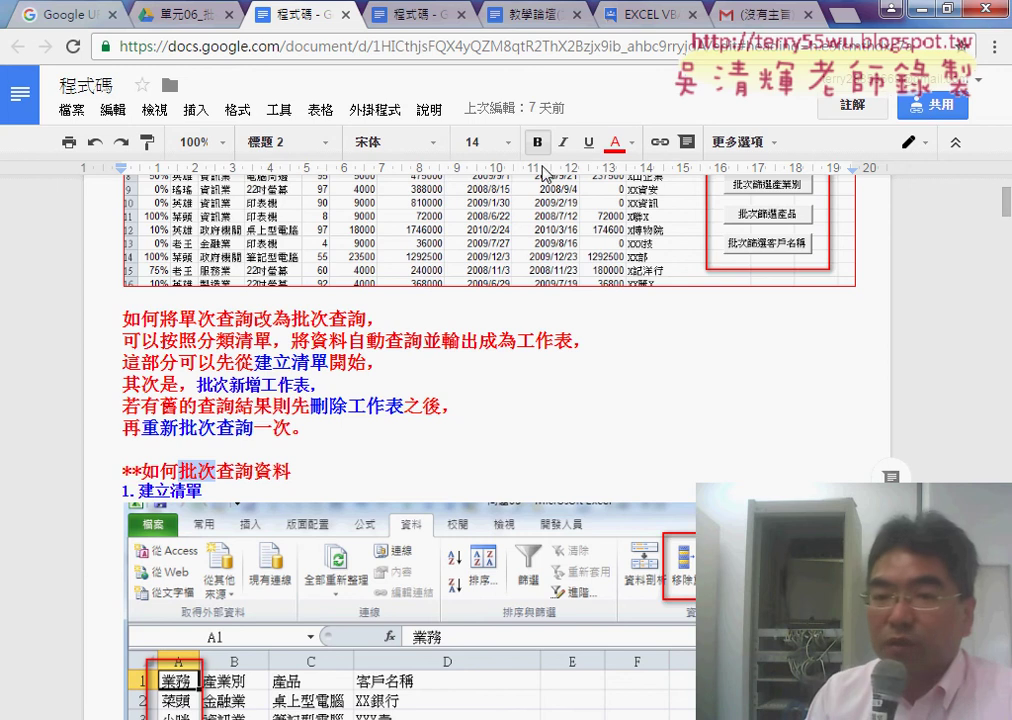
click(624, 148)
click(752, 183)
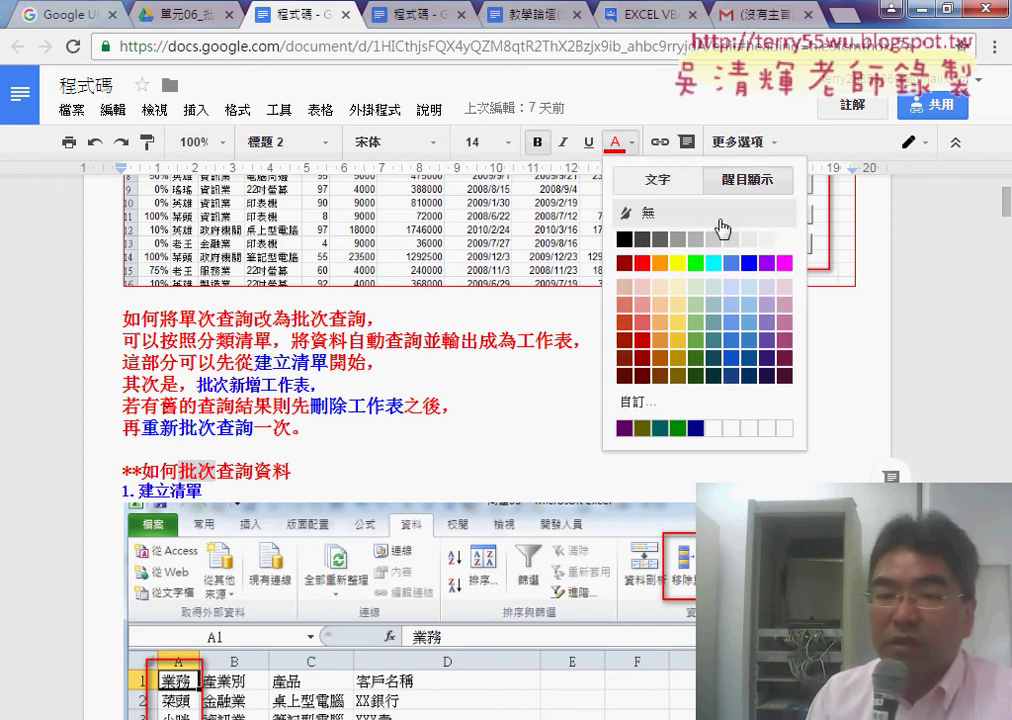
click(675, 262)
Step: Highlight the 1. 建立清單 heading in yellow as well
scroll(390, 441, down, 1)
scroll(390, 441, down, 3)
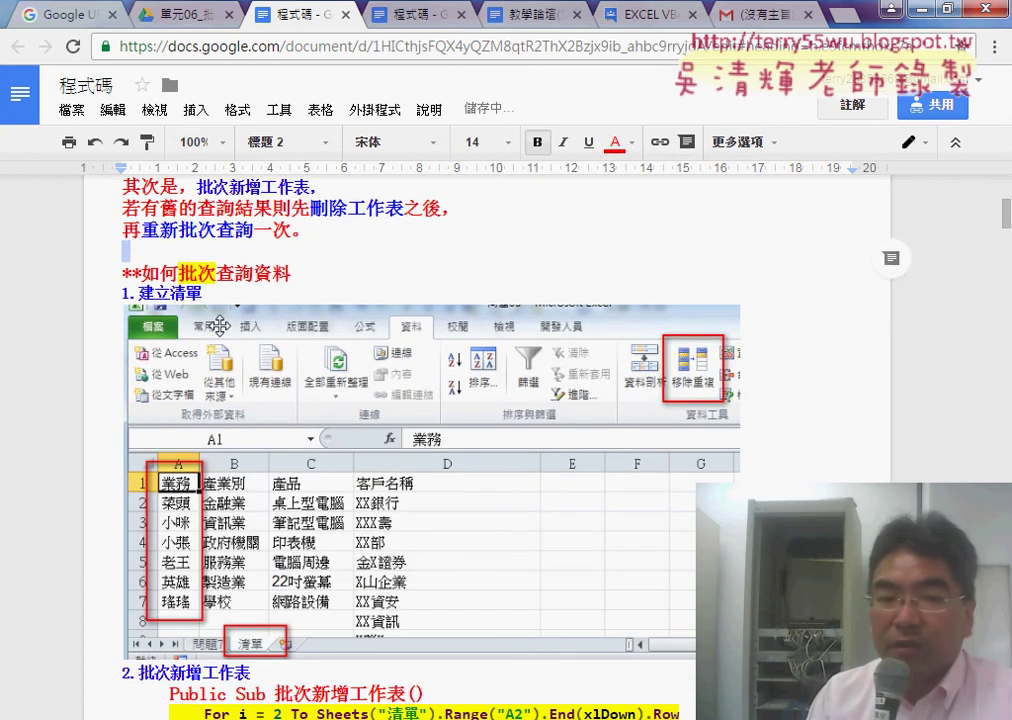
click(626, 148)
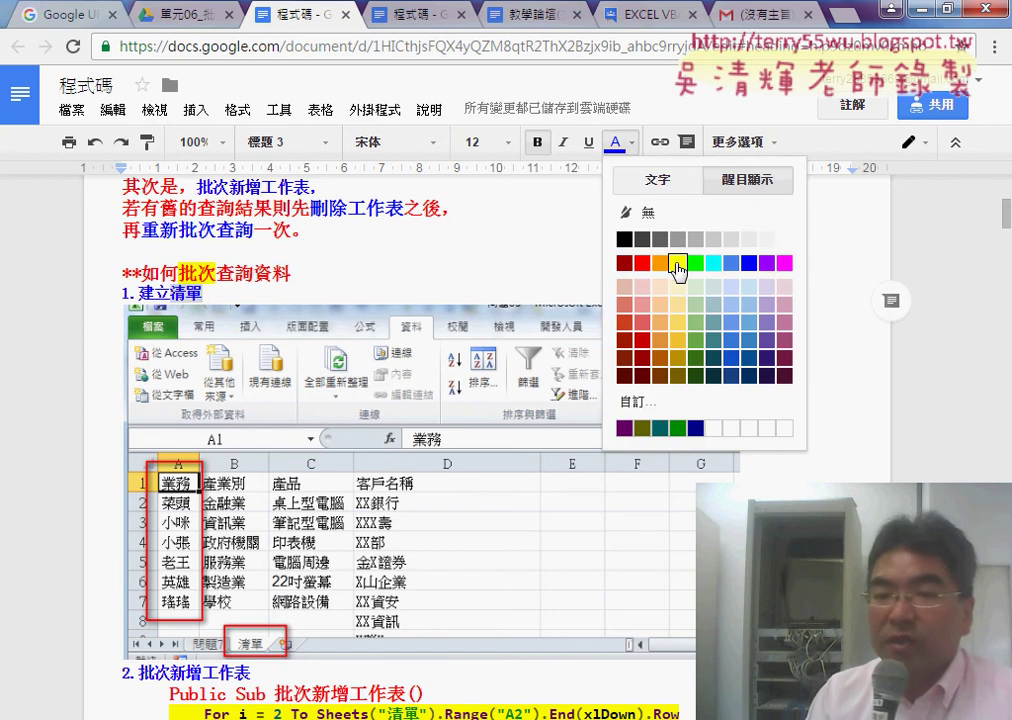
click(678, 268)
scroll(704, 295, down, 2)
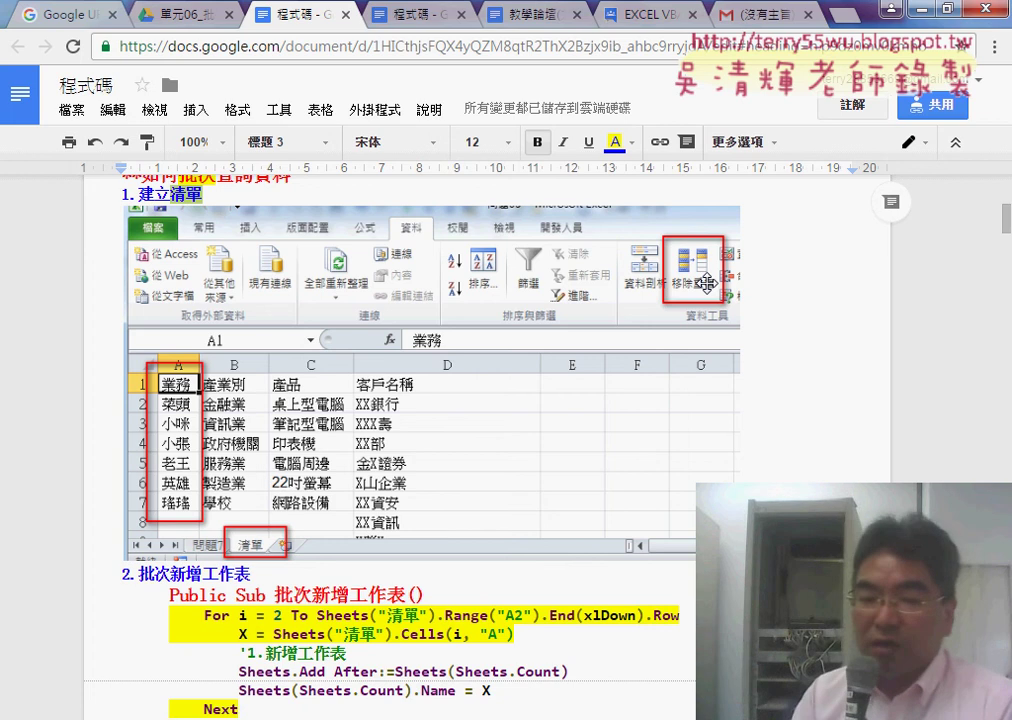
Step: Give the words 進階篩選 in the advanced-filter heading a yellow highlight
scroll(807, 369, down, 2)
scroll(807, 369, down, 3)
scroll(807, 369, down, 4)
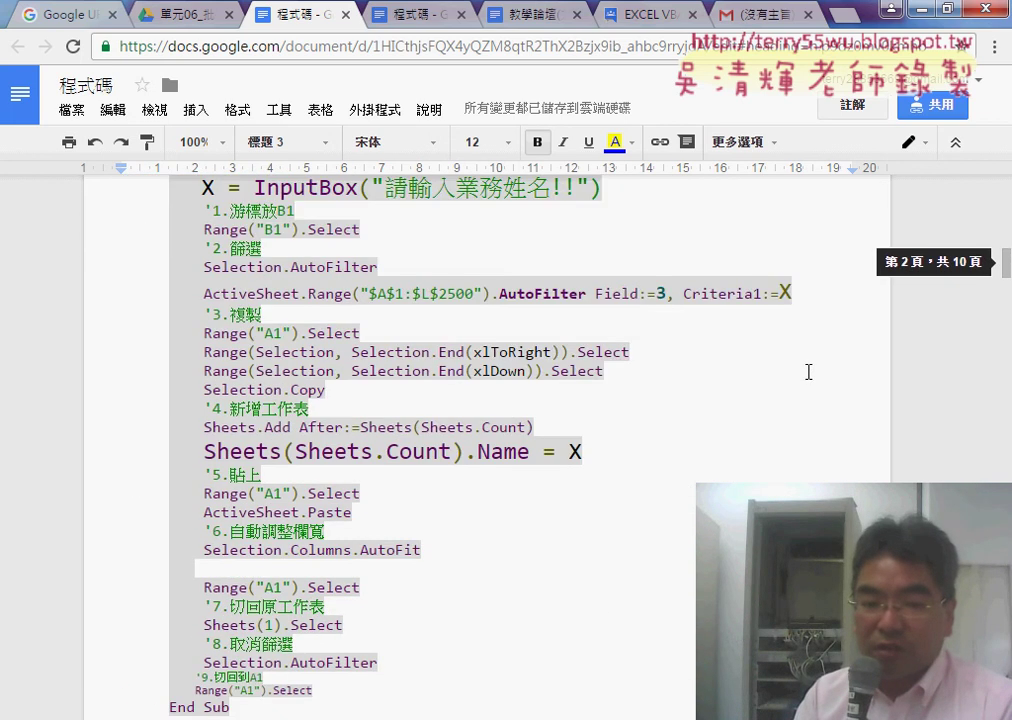
scroll(808, 371, down, 5)
scroll(808, 371, down, 3)
scroll(808, 371, down, 4)
scroll(808, 371, down, 2)
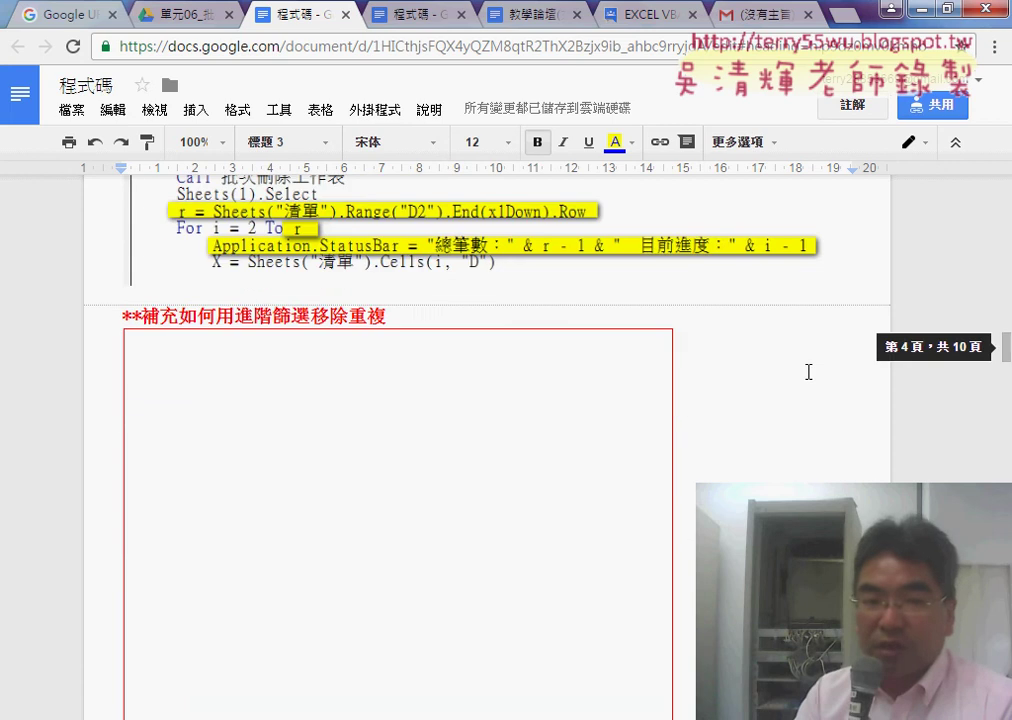
scroll(808, 371, down, 1)
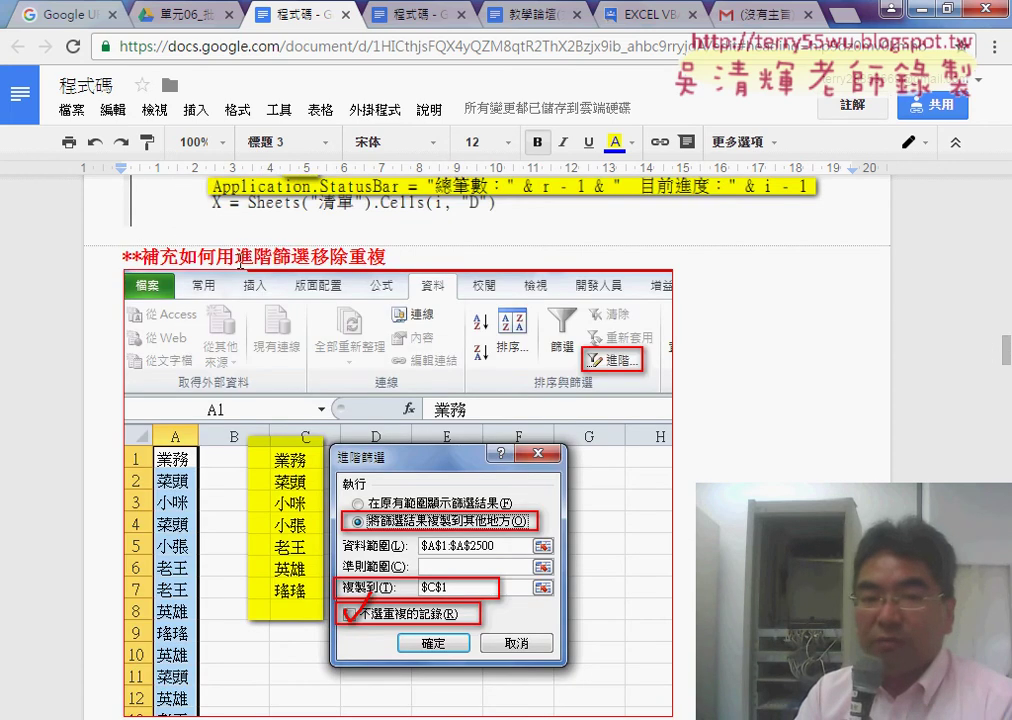
drag(238, 258, 306, 256)
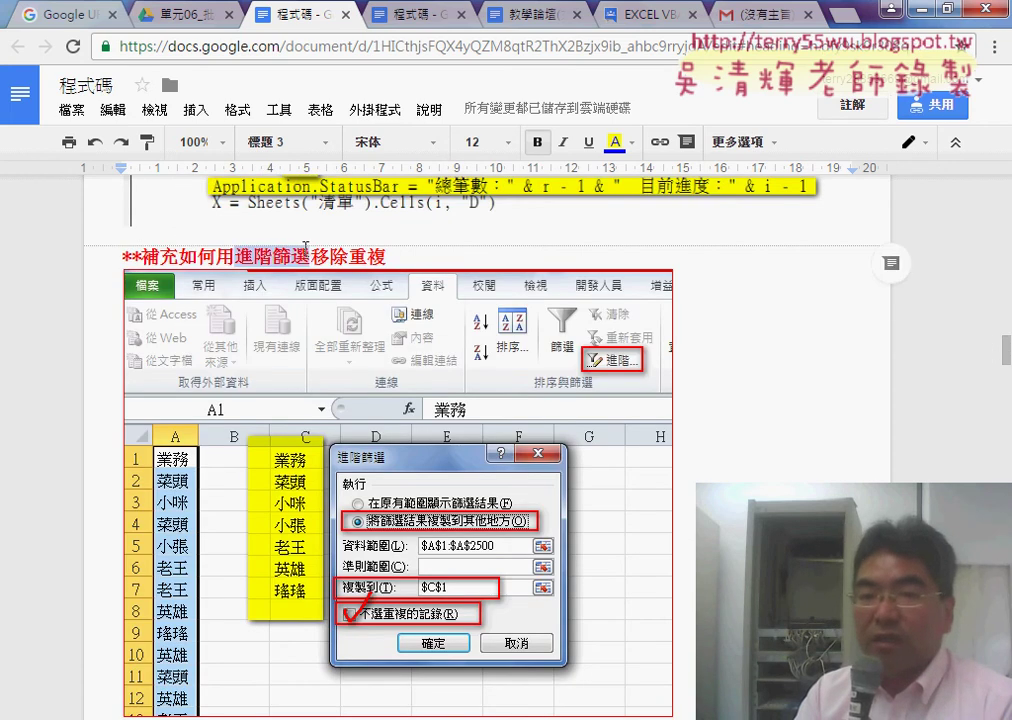
click(622, 146)
click(677, 262)
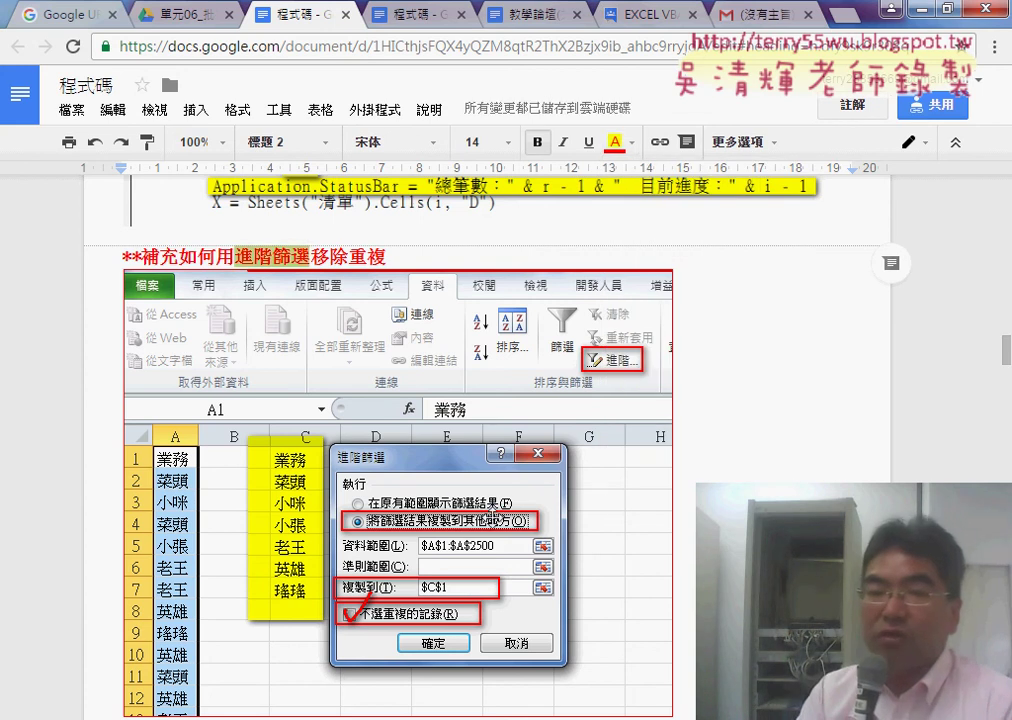
Step: Return to section 4 批次篩選 and mark the 批次篩選業務 macro name
scroll(612, 503, up, 1)
scroll(612, 503, up, 5)
scroll(612, 501, up, 5)
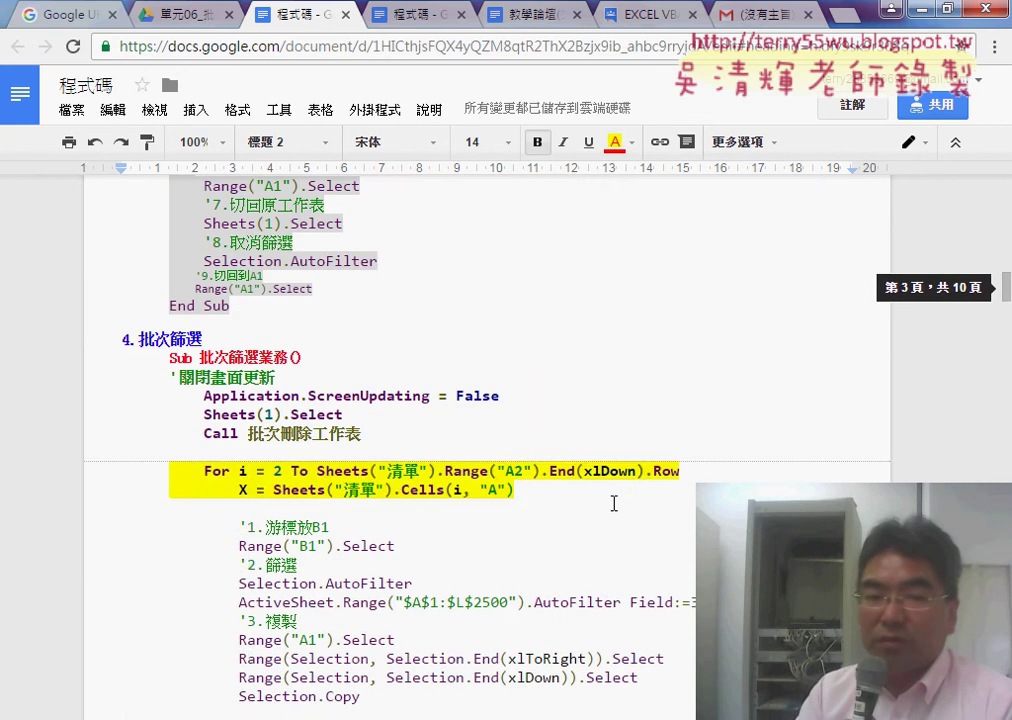
scroll(612, 501, up, 5)
scroll(612, 501, up, 5)
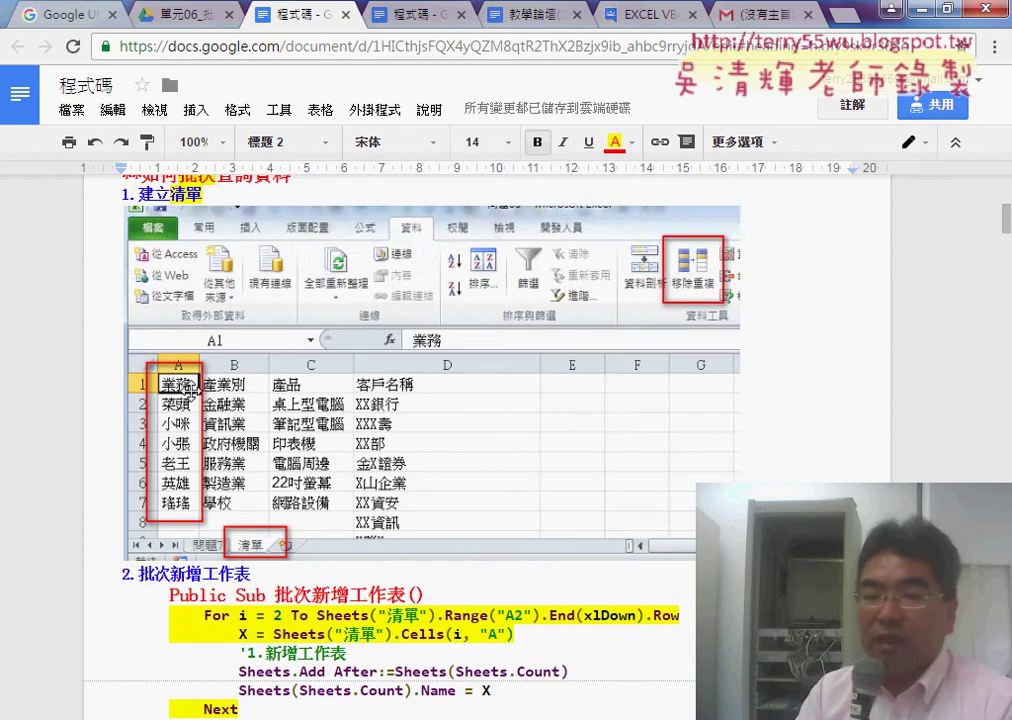
scroll(193, 392, down, 2)
scroll(193, 392, down, 2)
scroll(200, 388, up, 1)
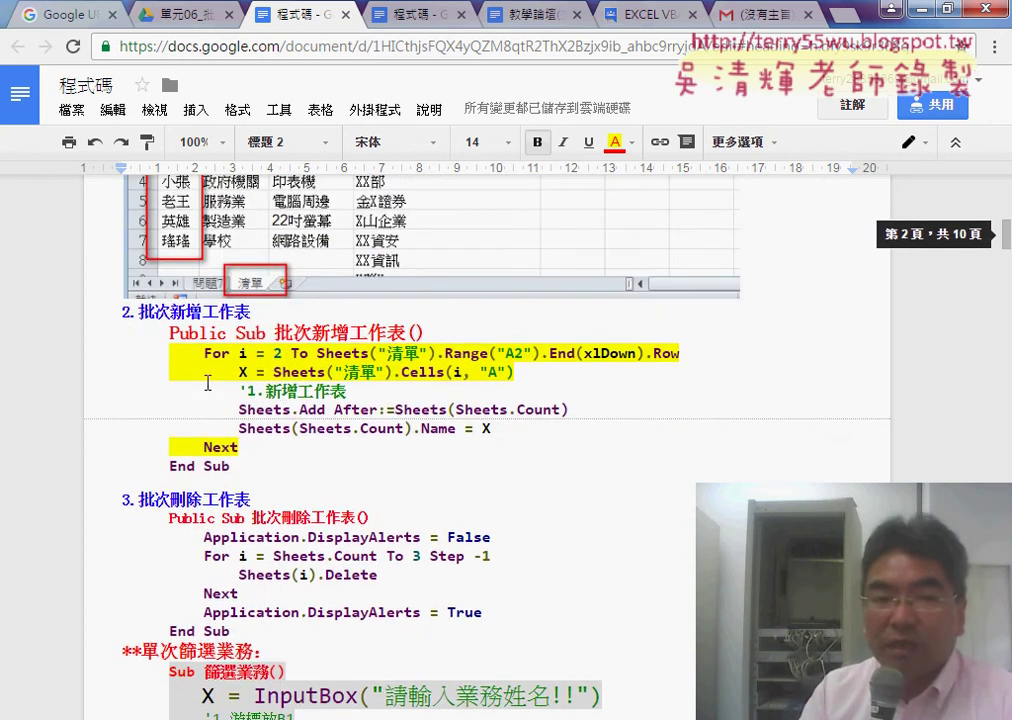
scroll(206, 382, up, 5)
scroll(205, 381, down, 2)
scroll(200, 365, down, 1)
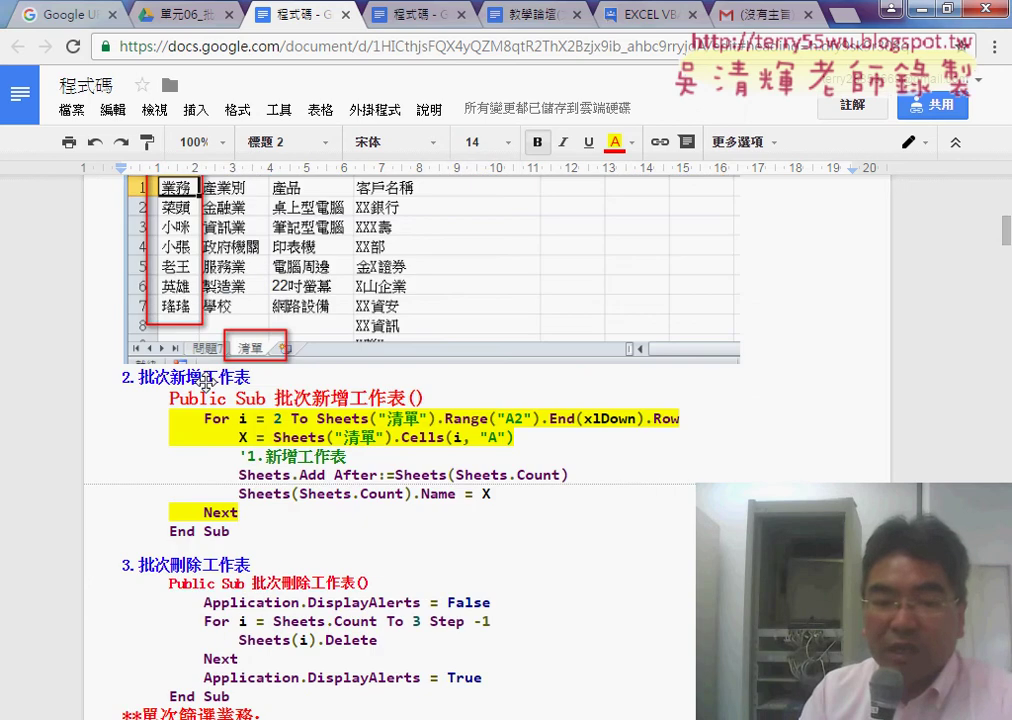
scroll(195, 350, down, 2)
scroll(187, 324, down, 3)
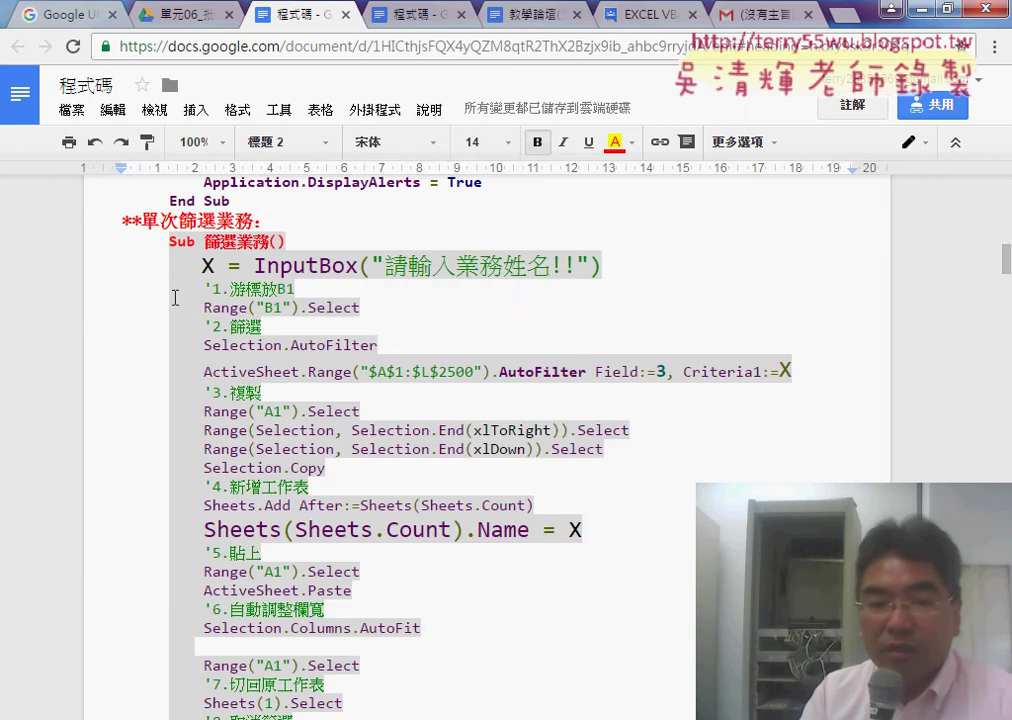
drag(175, 298, 175, 258)
scroll(407, 423, down, 3)
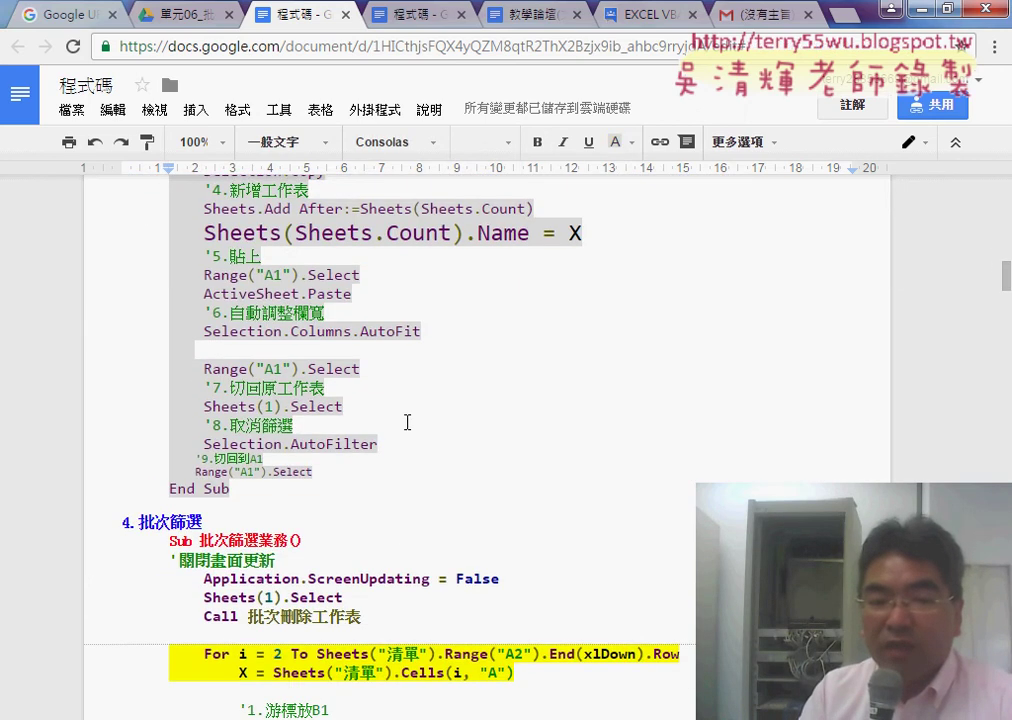
scroll(407, 423, down, 1)
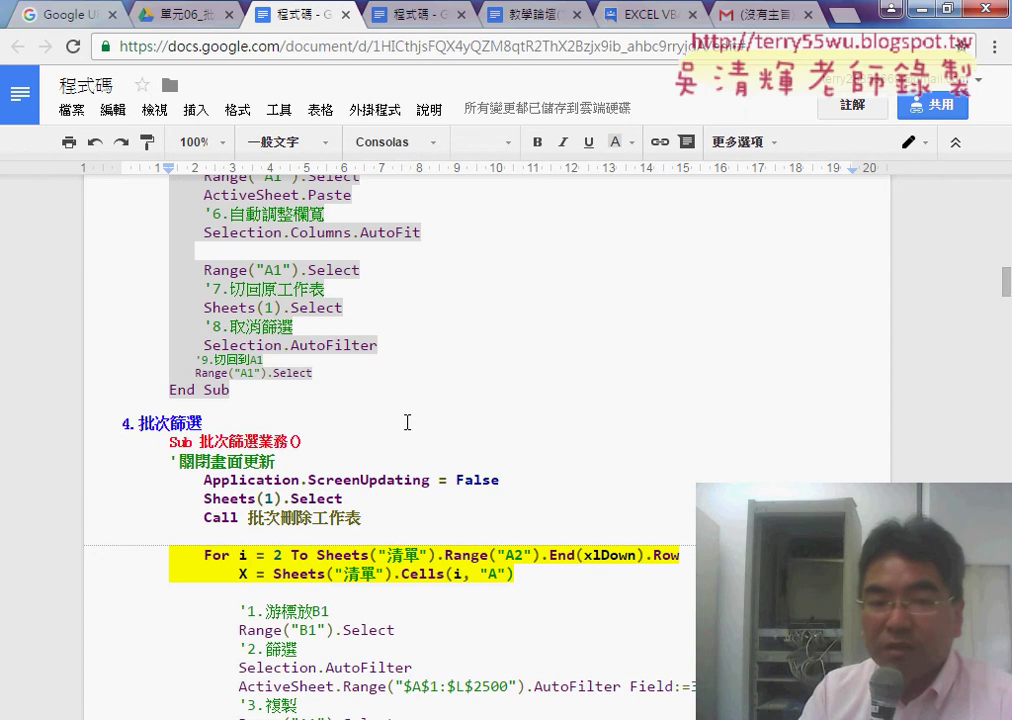
scroll(407, 423, down, 1)
drag(200, 343, 270, 341)
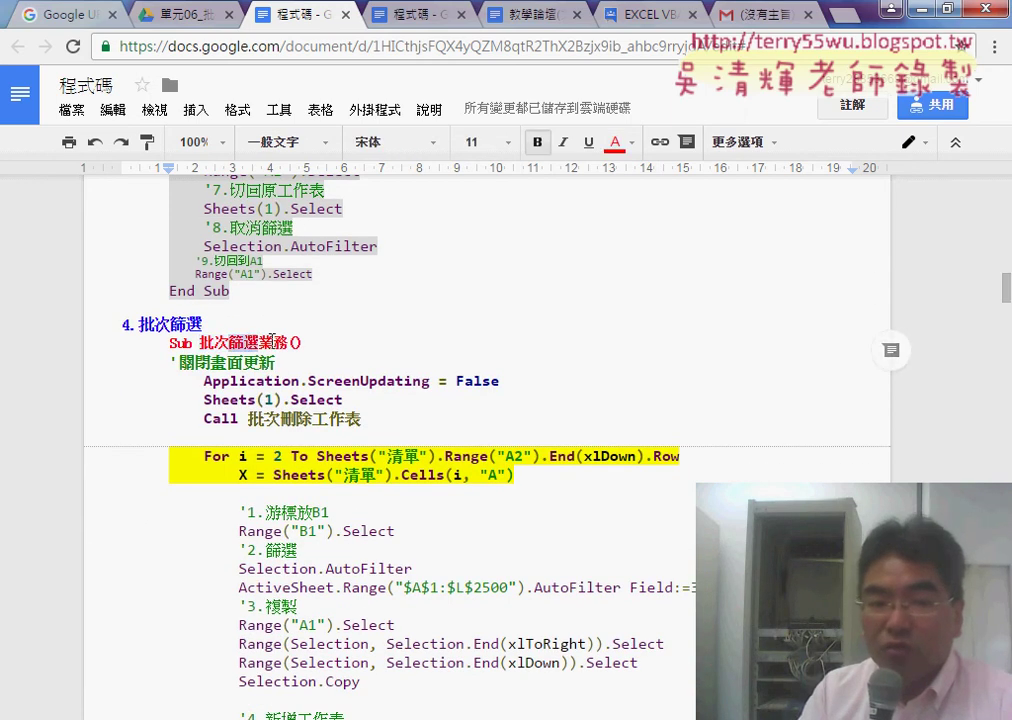
scroll(301, 410, down, 1)
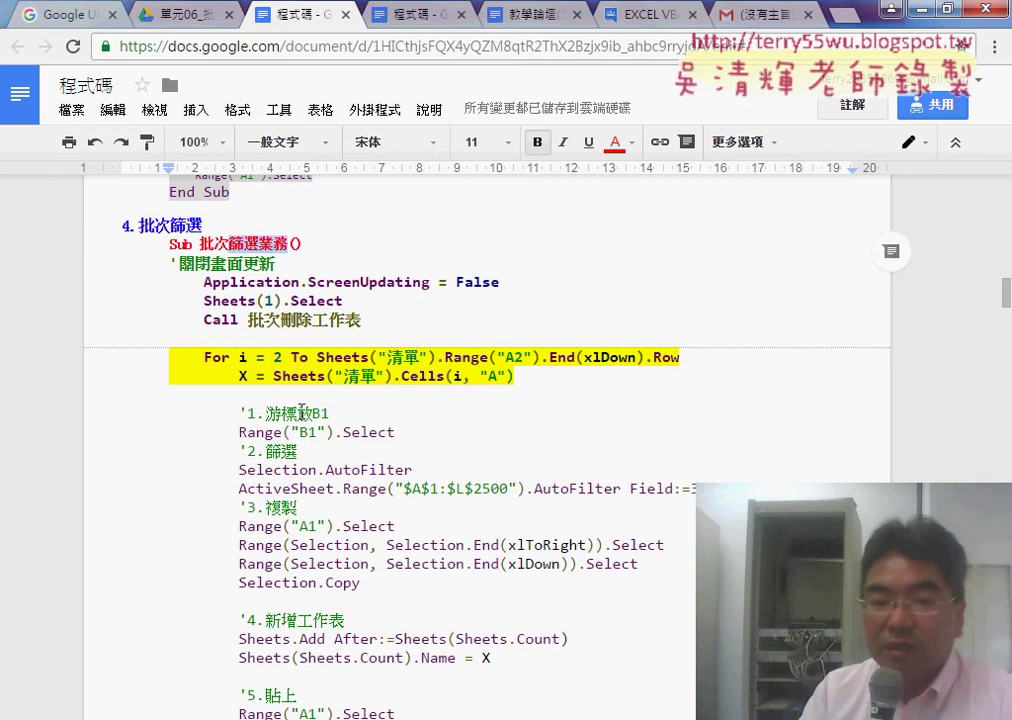
drag(526, 385, 172, 363)
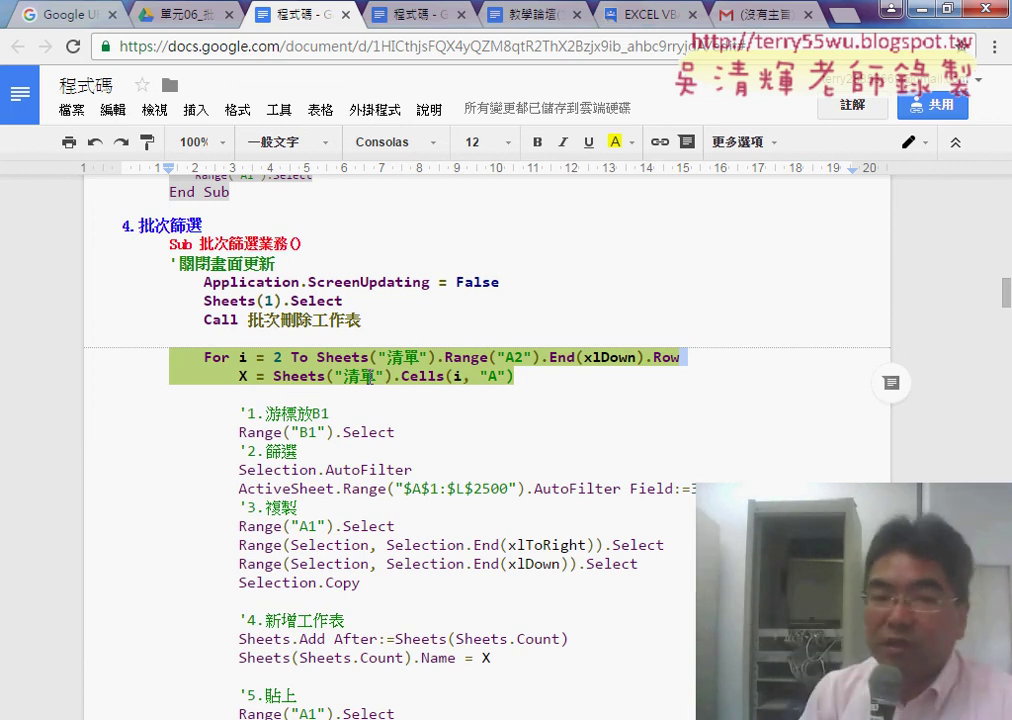
click(236, 358)
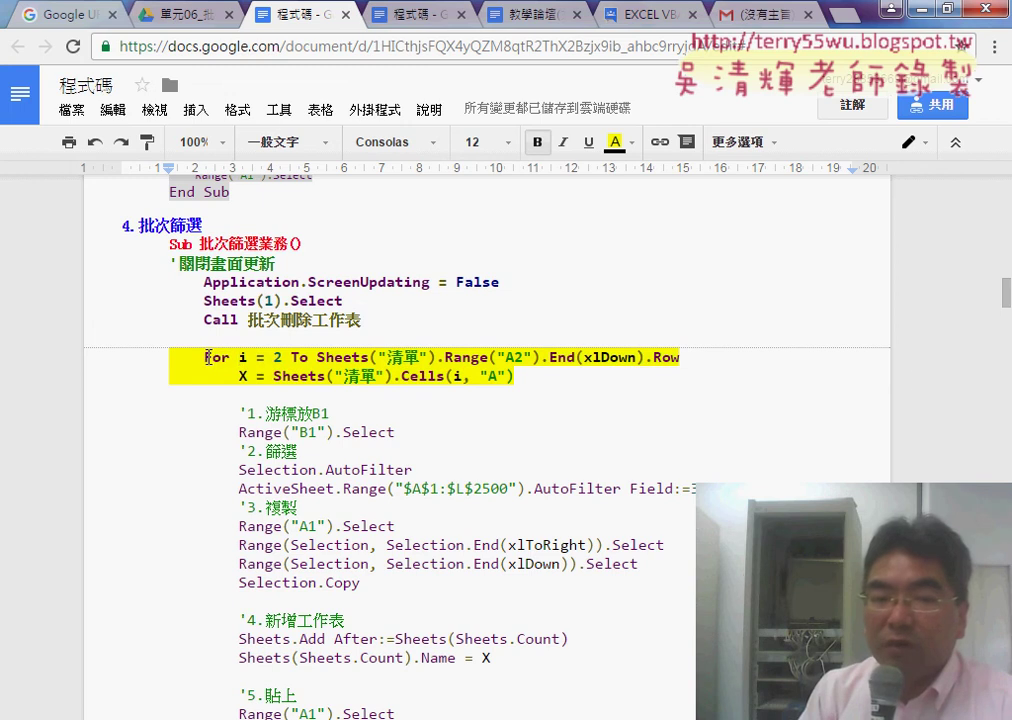
drag(206, 357, 230, 357)
double_click(242, 357)
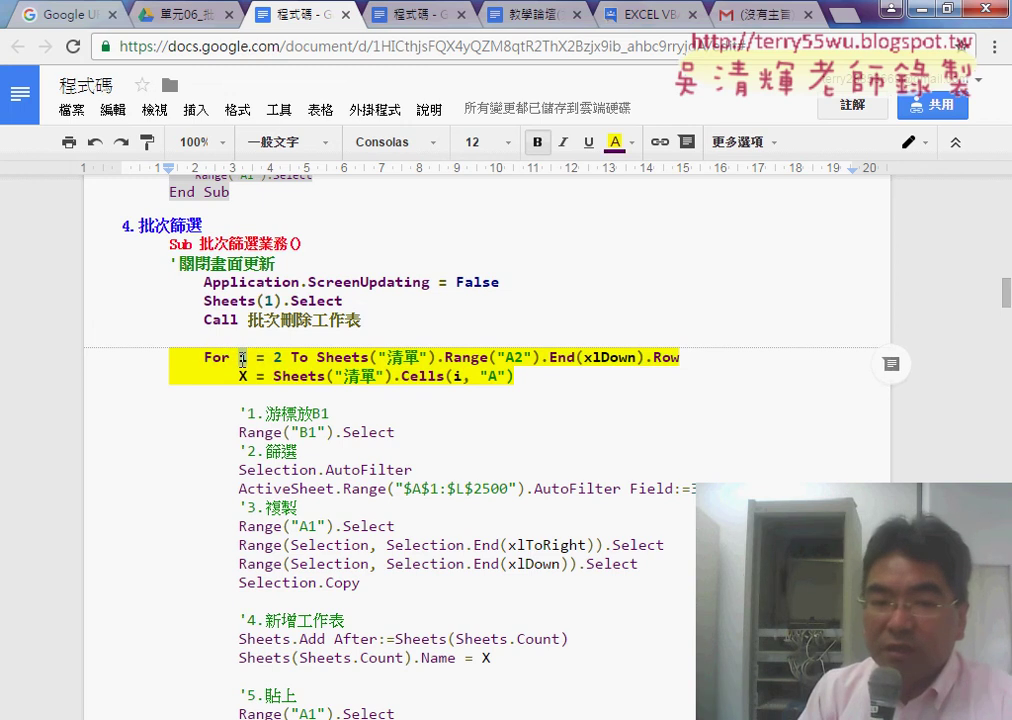
double_click(278, 357)
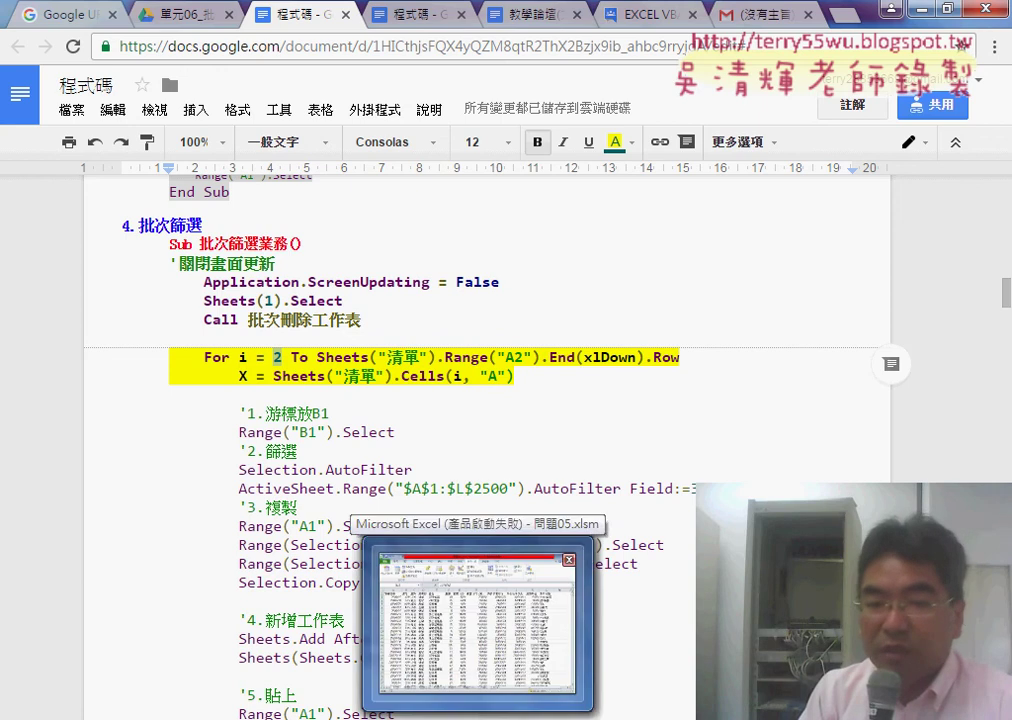
click(342, 376)
double_click(322, 358)
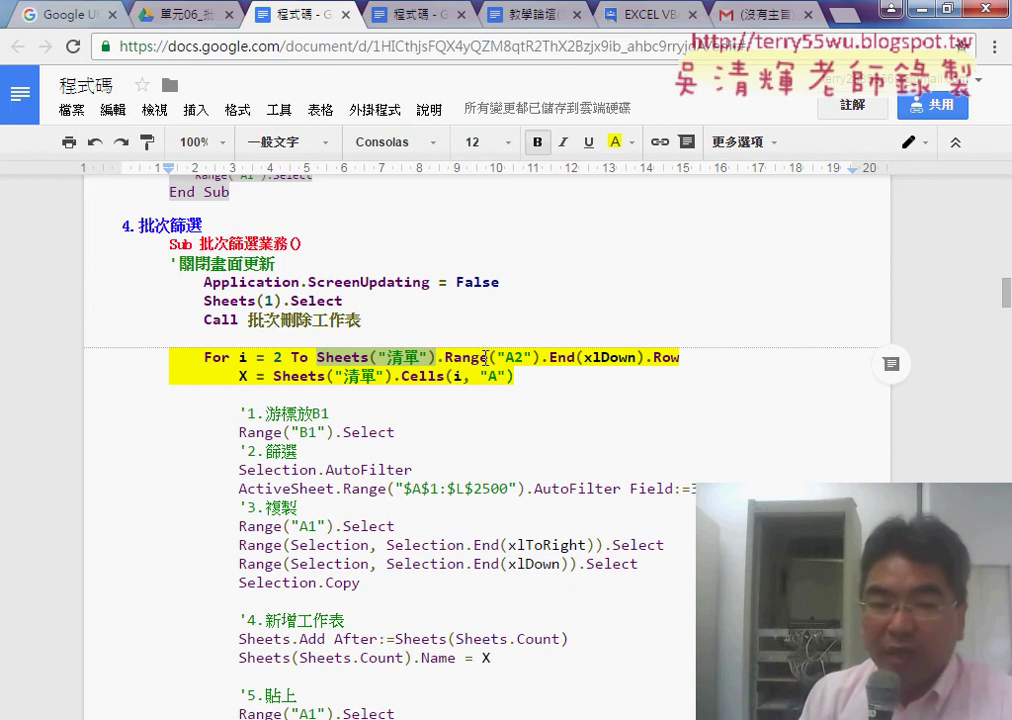
double_click(243, 376)
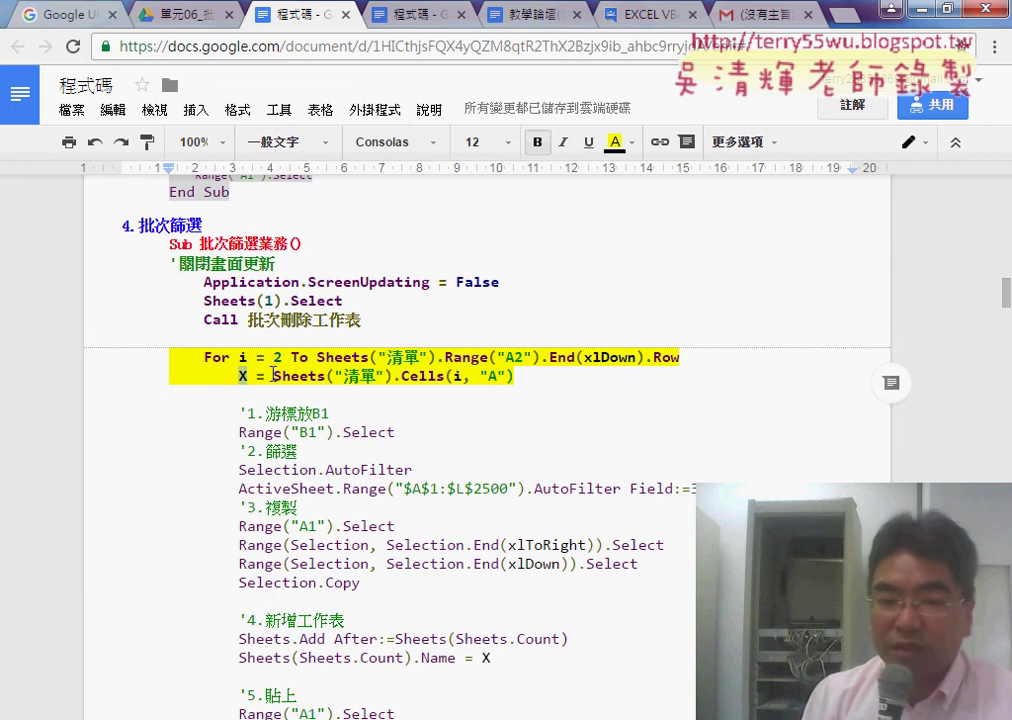
drag(274, 374, 521, 376)
scroll(521, 376, down, 2)
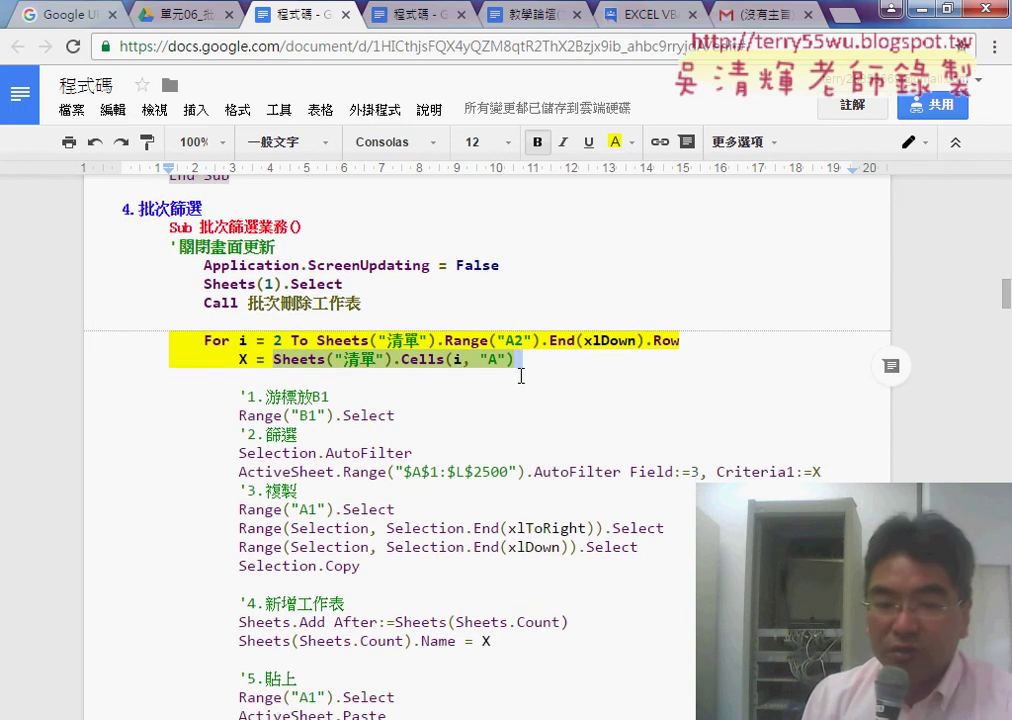
scroll(443, 435, down, 6)
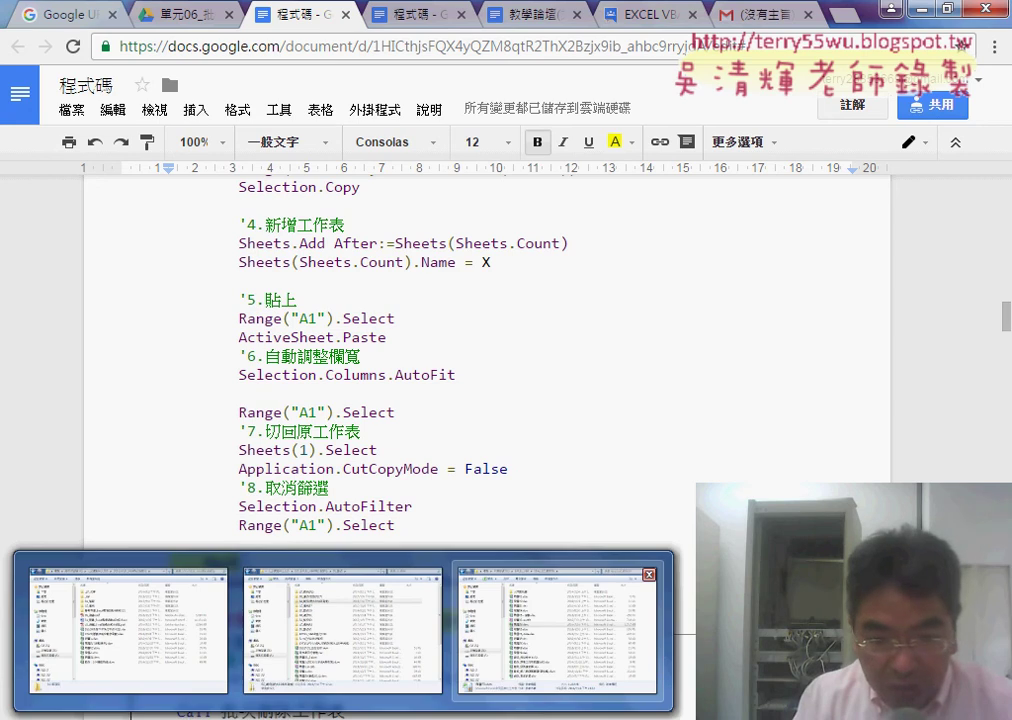
Step: Sort the example files newest first and permanently delete the extra generated sheets
click(545, 643)
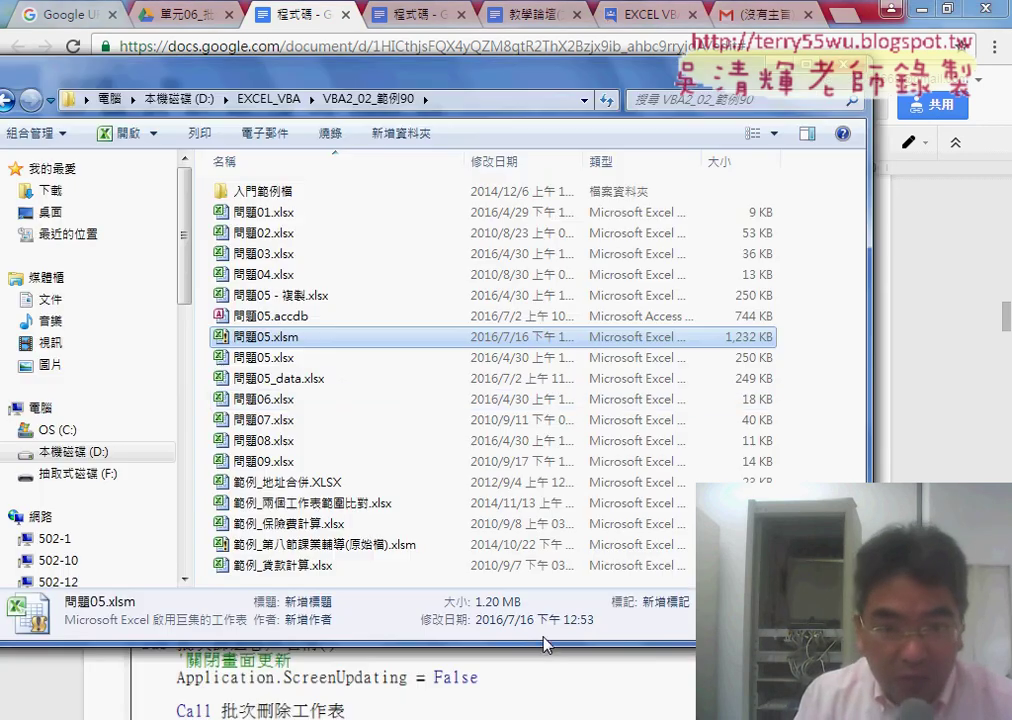
click(530, 163)
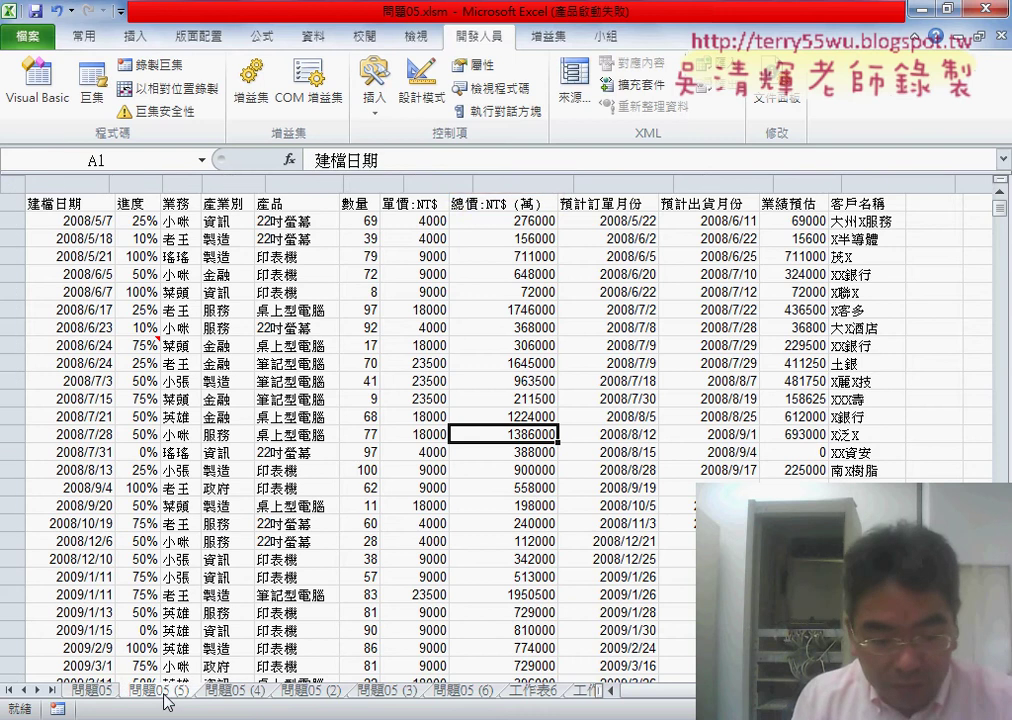
shift+click(540, 690)
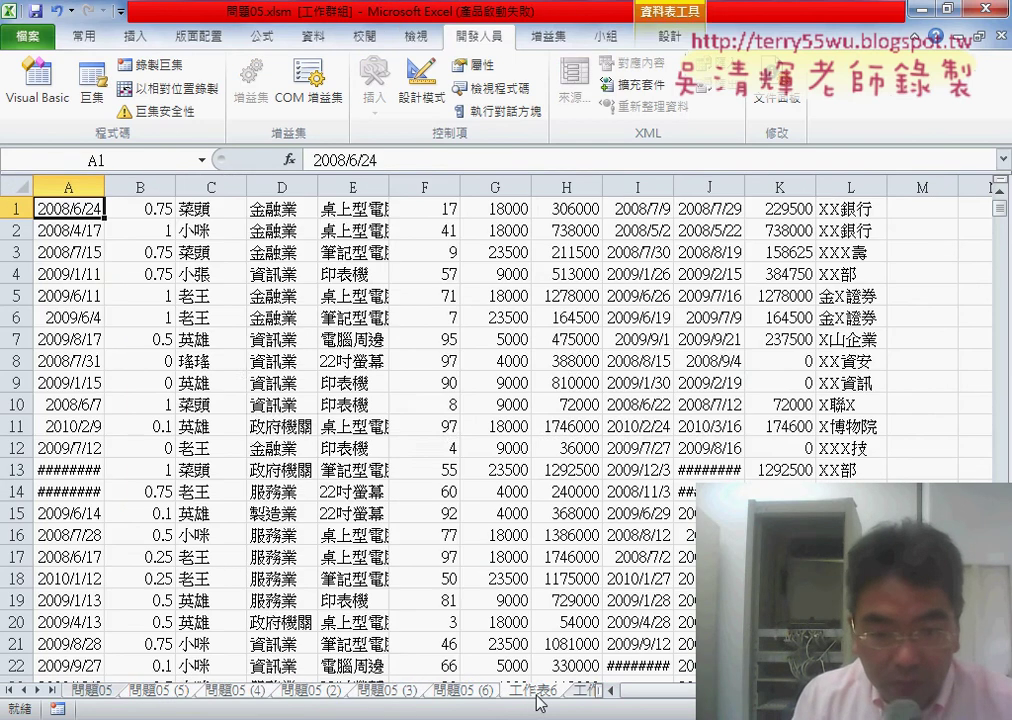
right_click(540, 690)
click(585, 459)
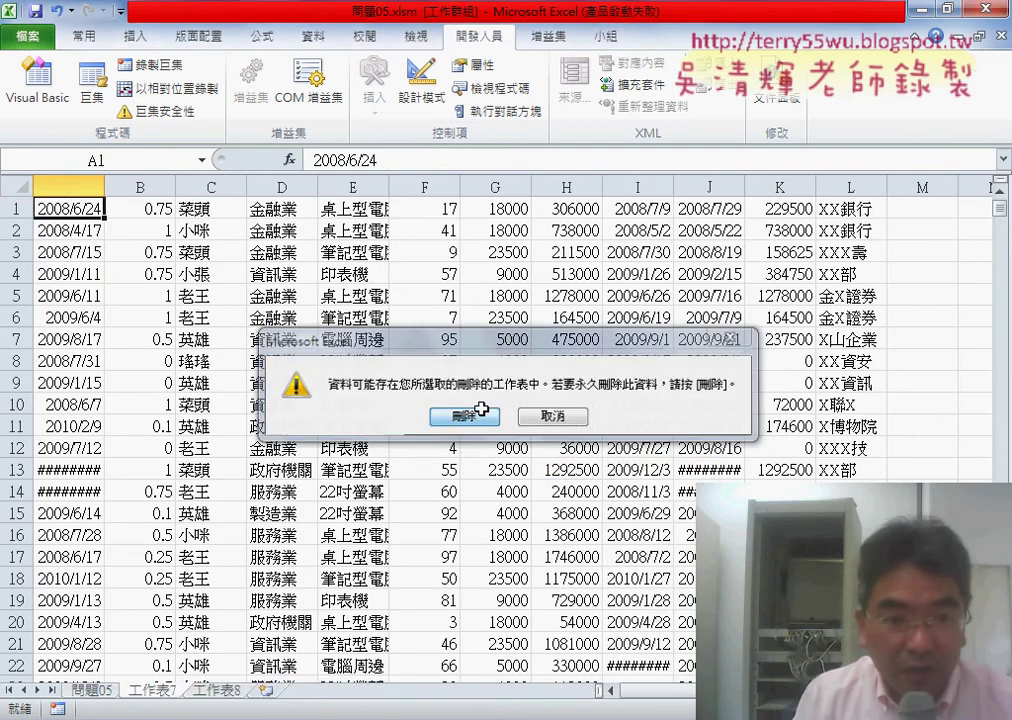
click(465, 375)
Step: Review the Module2 and Module1 macro code, then return to the workbook and examples folder
click(60, 95)
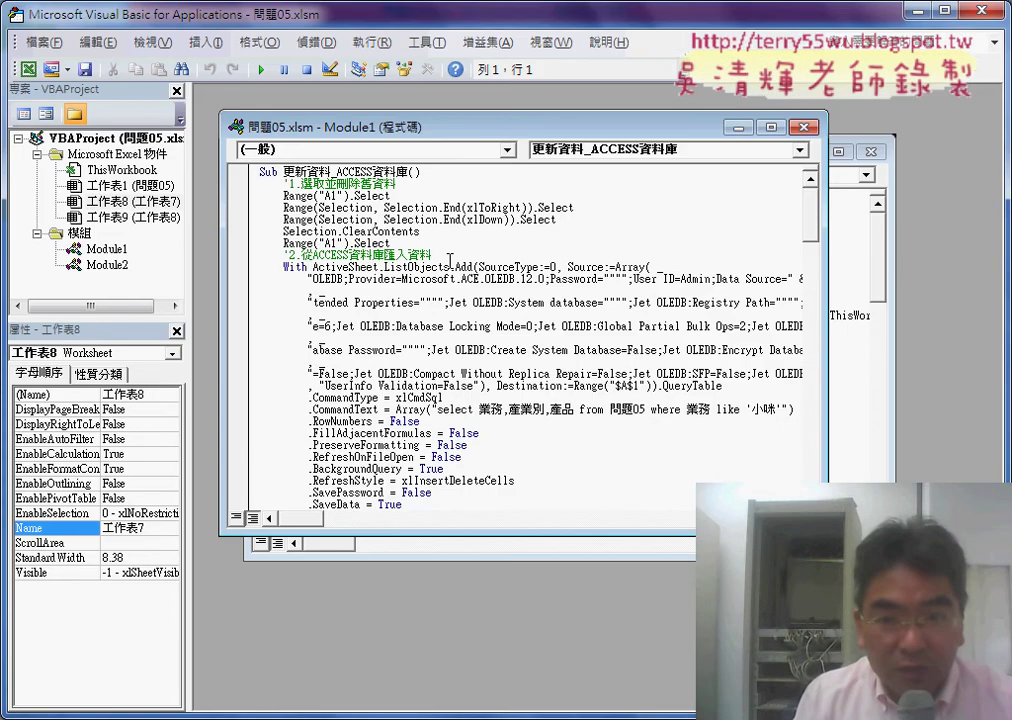
click(804, 127)
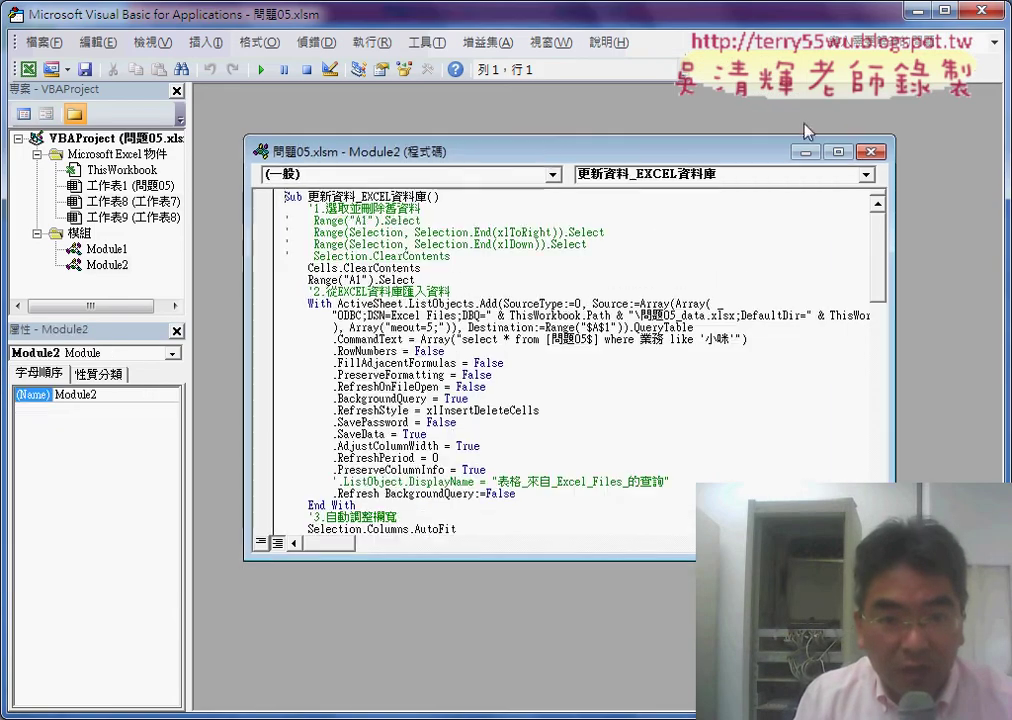
double_click(545, 151)
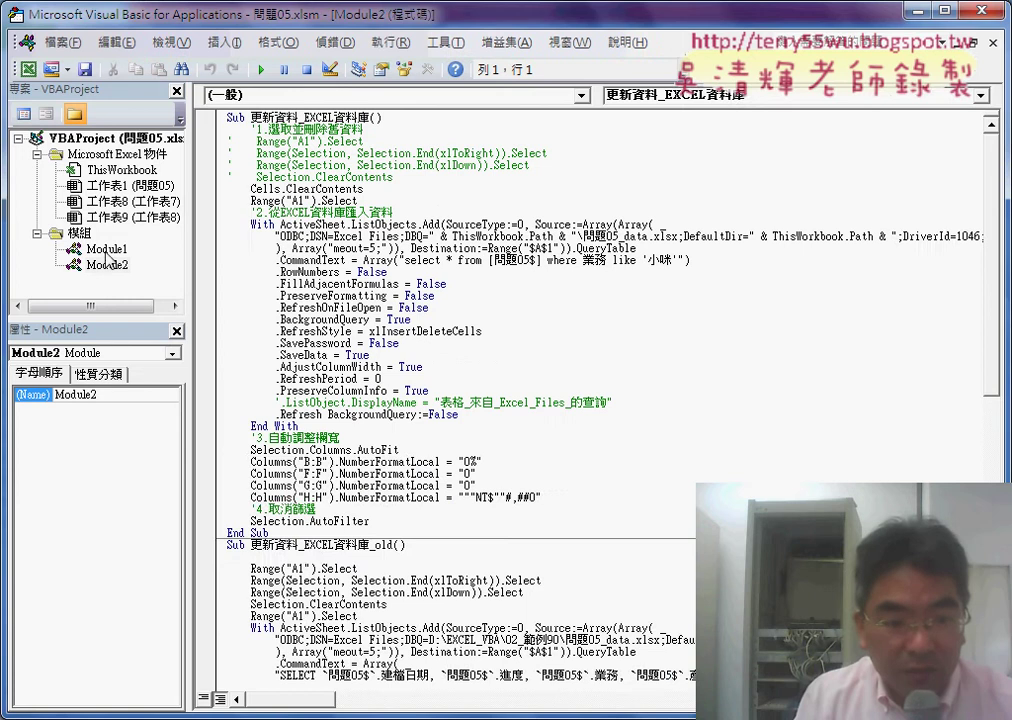
double_click(106, 248)
scroll(362, 333, down, 3)
scroll(362, 333, down, 7)
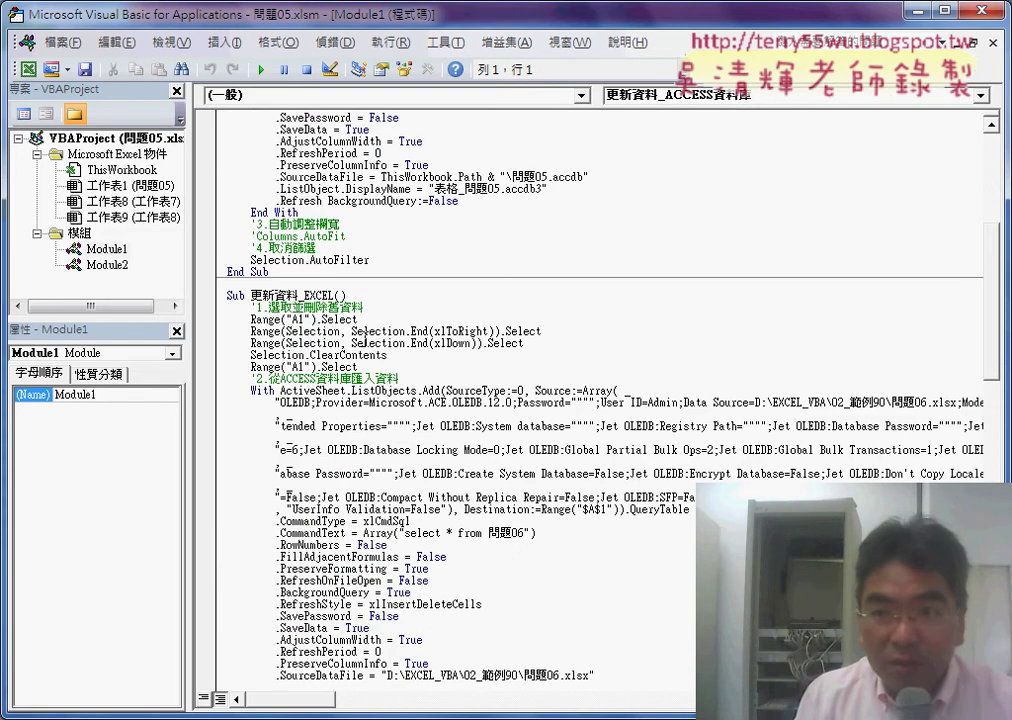
scroll(365, 333, down, 7)
scroll(365, 333, down, 2)
key(alt+F11)
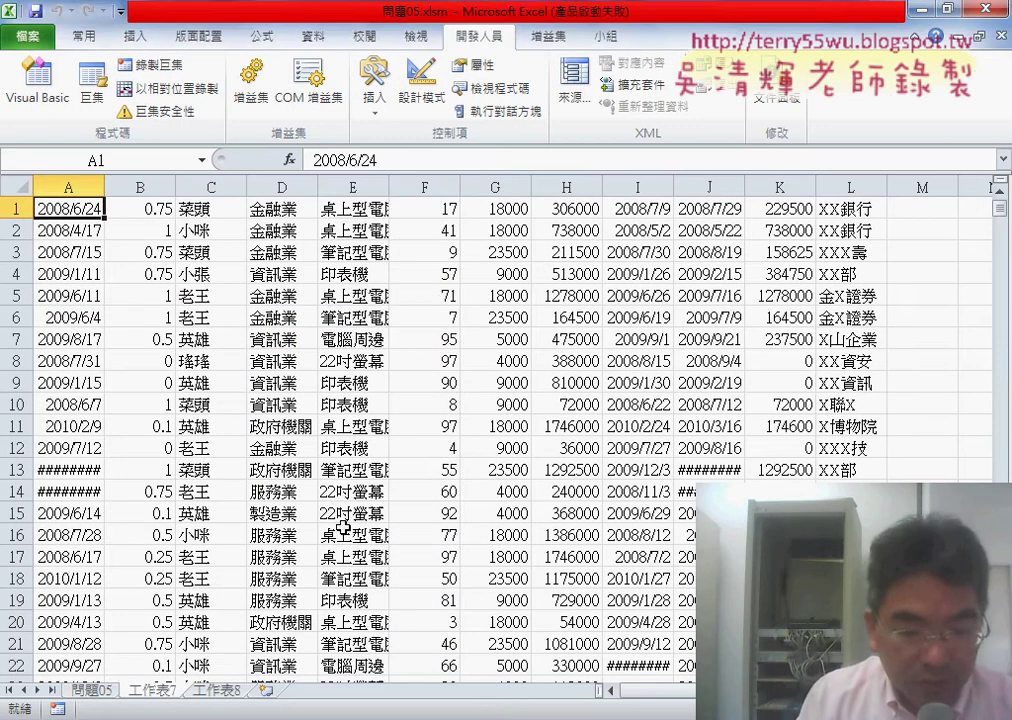
key(alt+Tab)
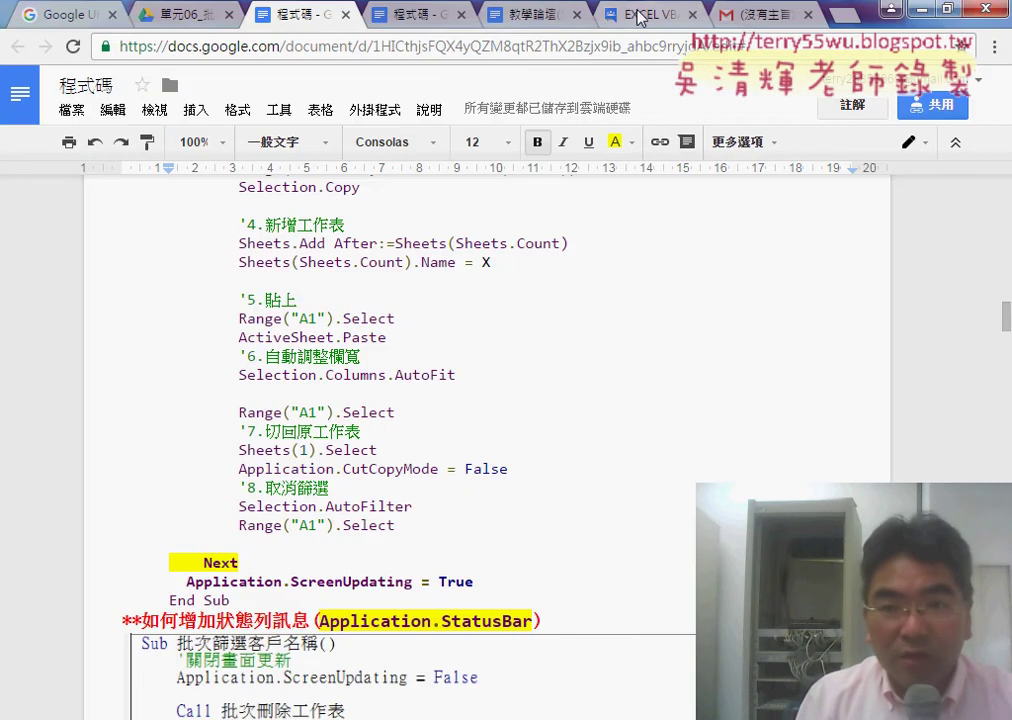
Step: Select the line 如何增加進度狀態列增加標籤 in the class 15 forum post
click(638, 17)
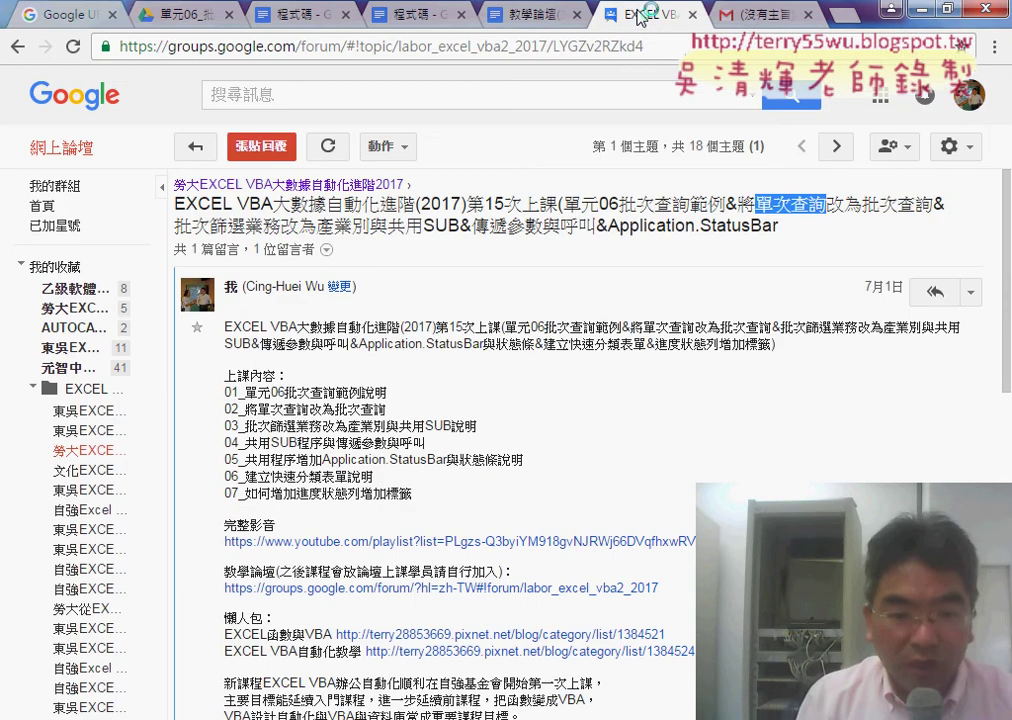
click(417, 505)
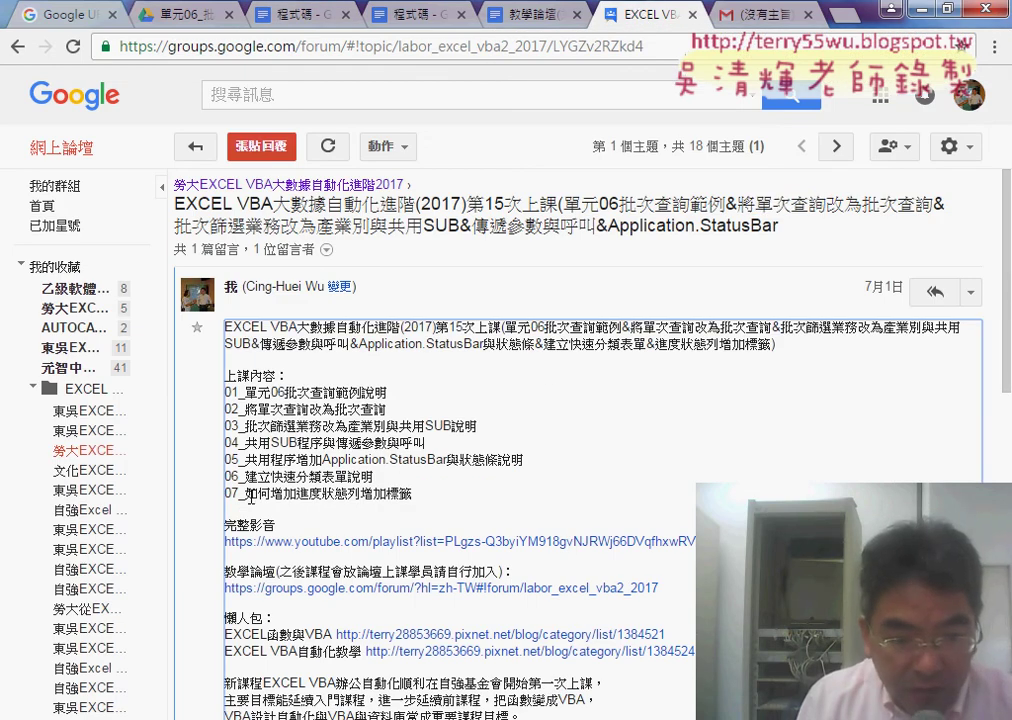
drag(270, 497, 425, 497)
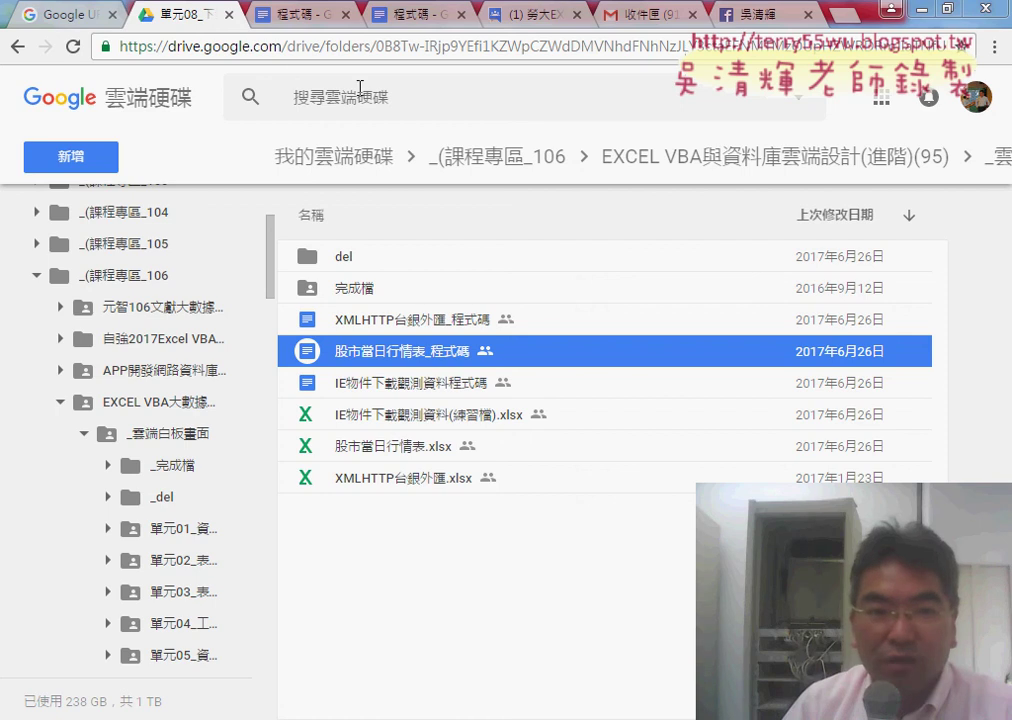
Step: Open 單元08_下載網路資料 via the course folder and _雲端白板畫面, sorted by name
click(182, 401)
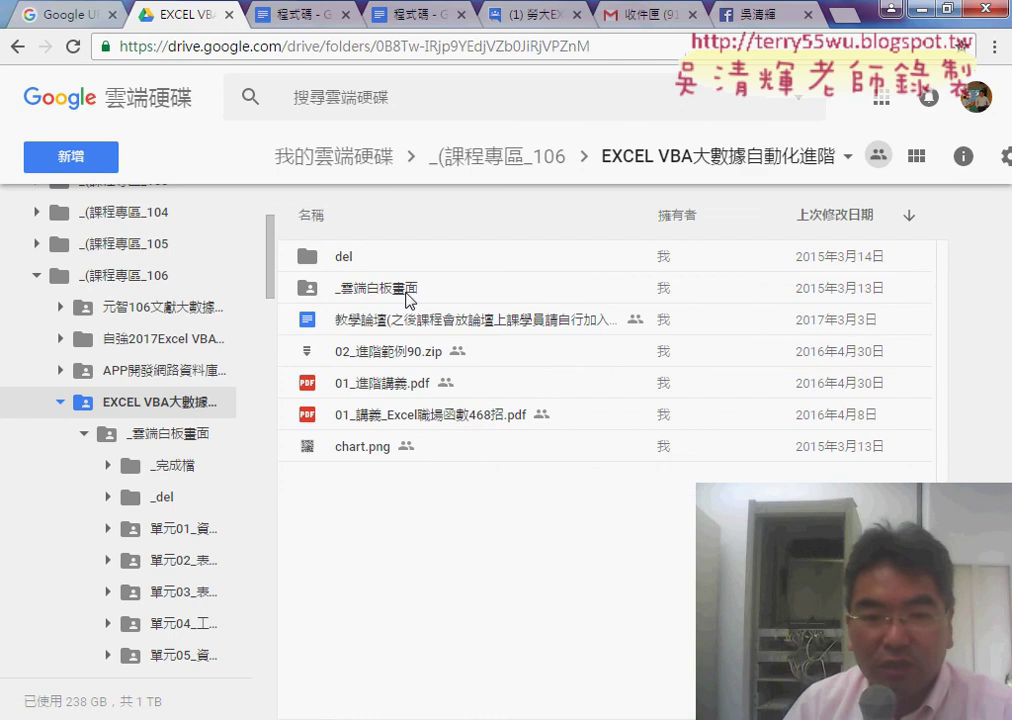
double_click(406, 290)
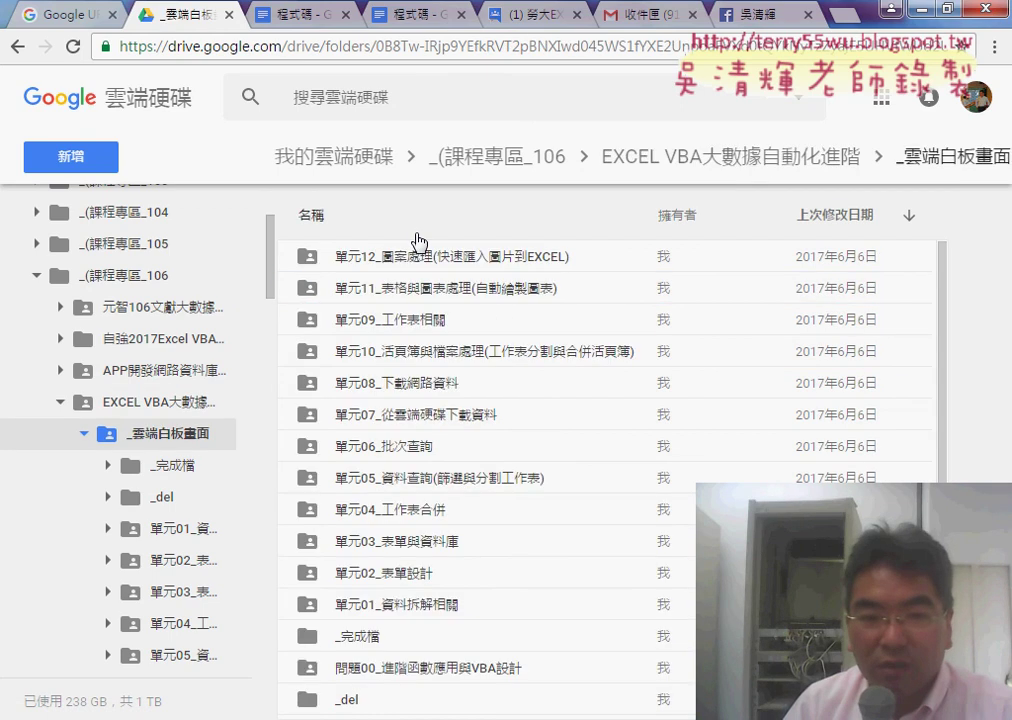
click(334, 220)
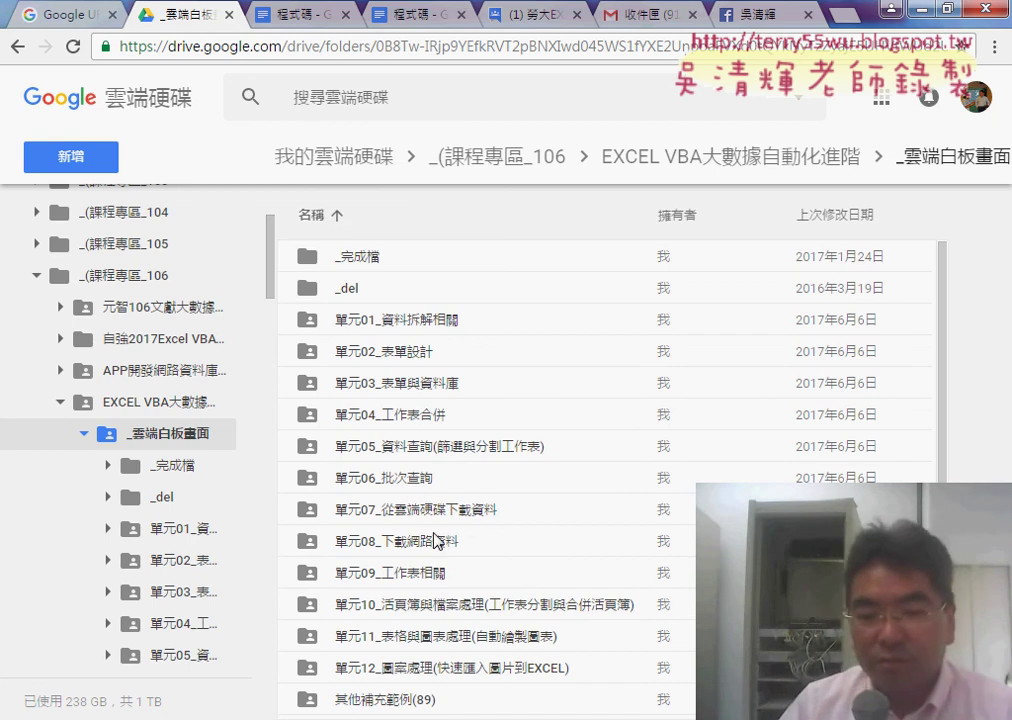
click(428, 547)
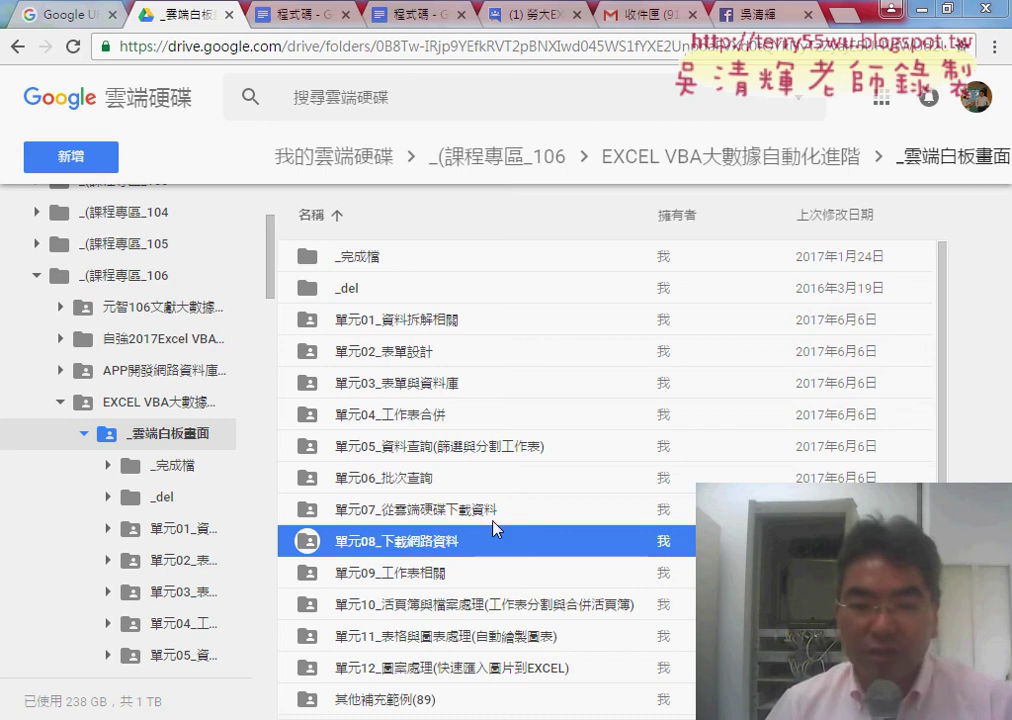
double_click(436, 549)
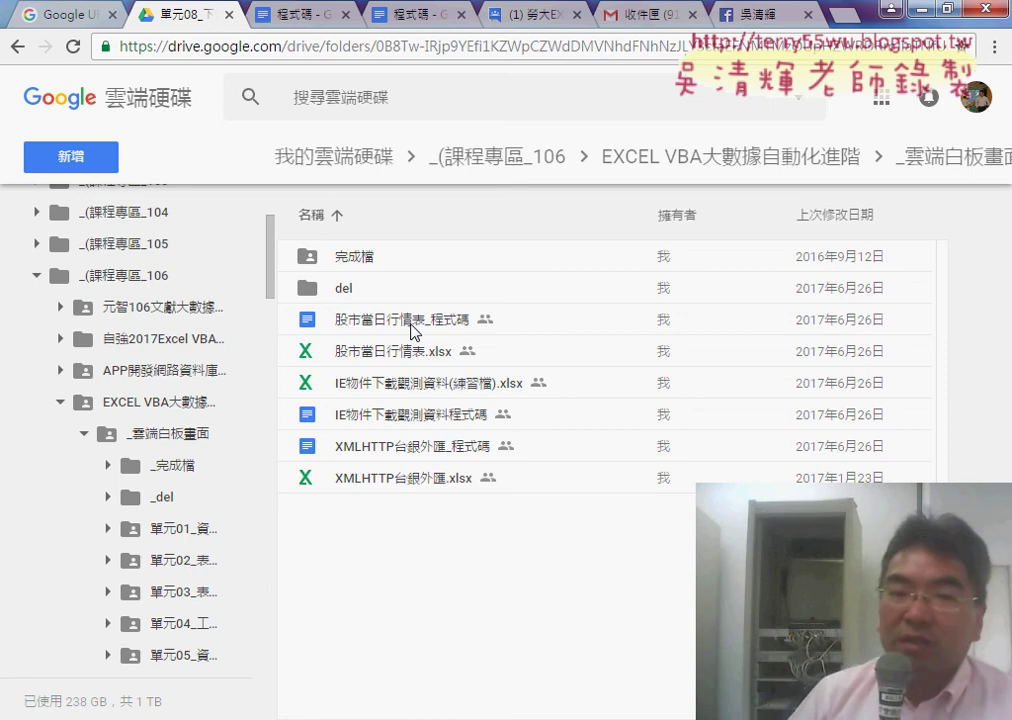
Step: Preview the 股市當日行情表.xlsx workbook
click(410, 324)
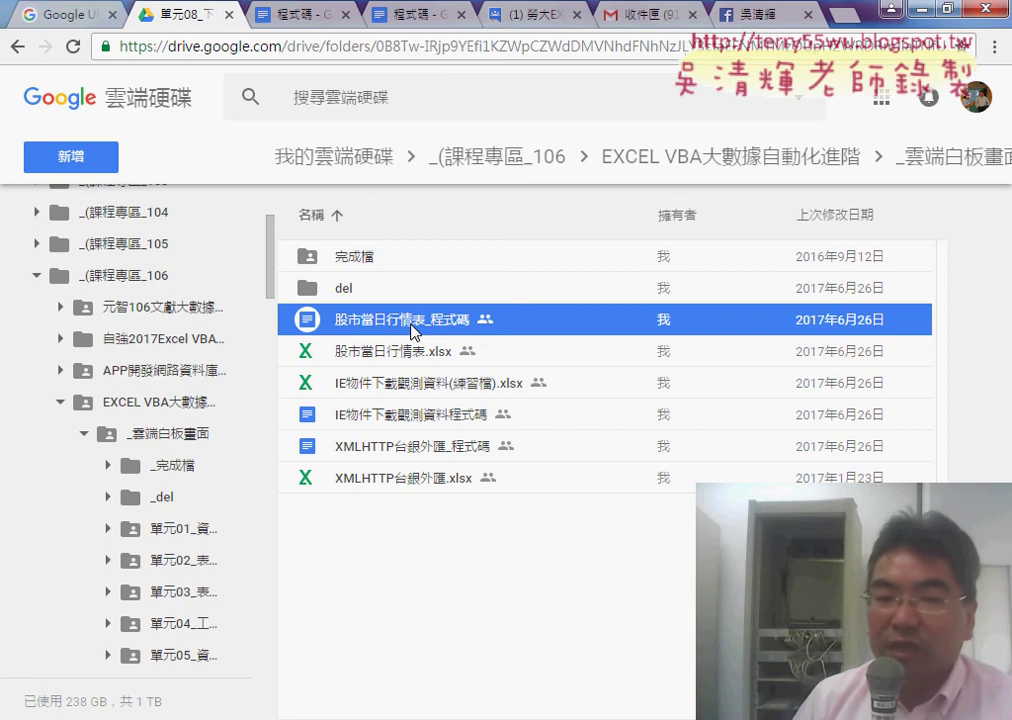
click(418, 362)
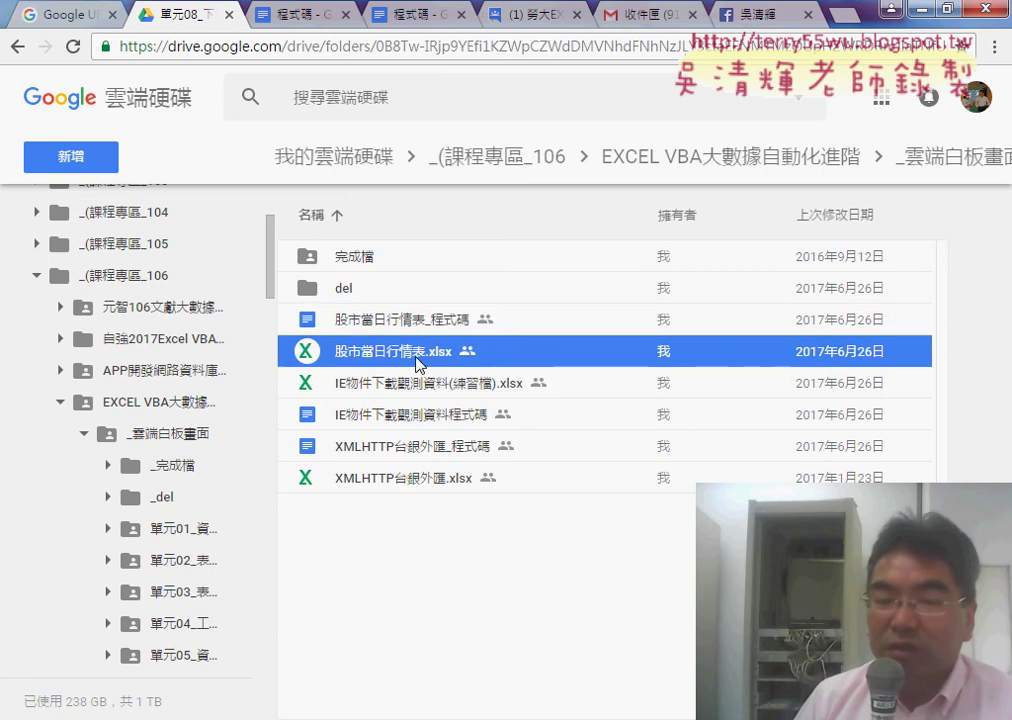
double_click(508, 359)
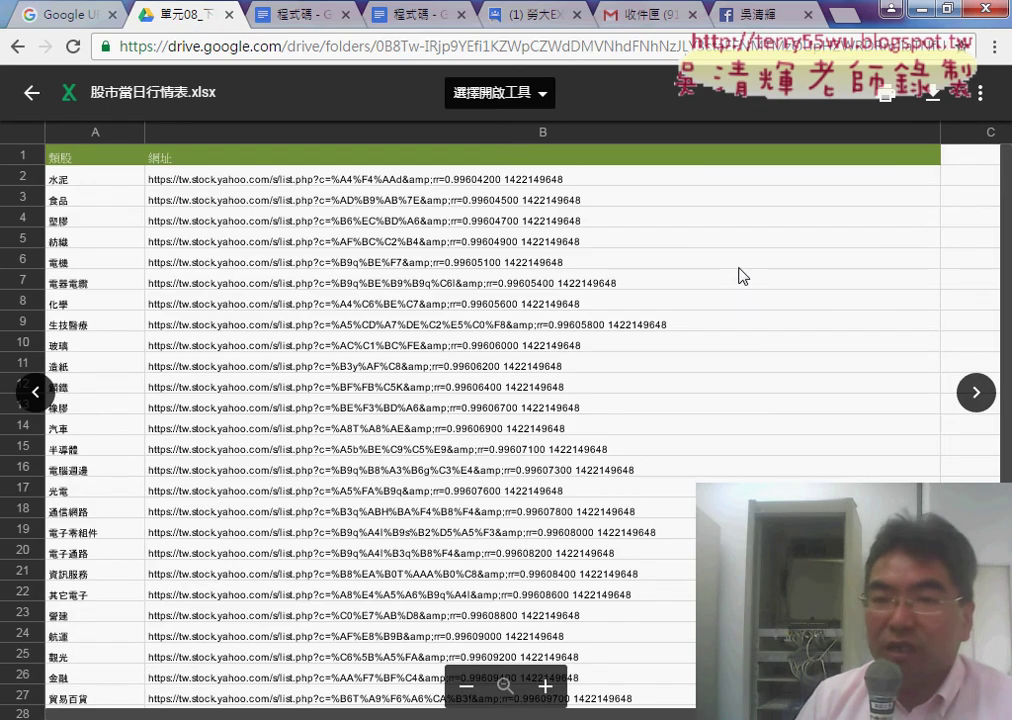
Step: Go to tw.yahoo, open 股市 > 當日行情, and select the categories from 水泥 to 受益證券
key(ctrl+t)
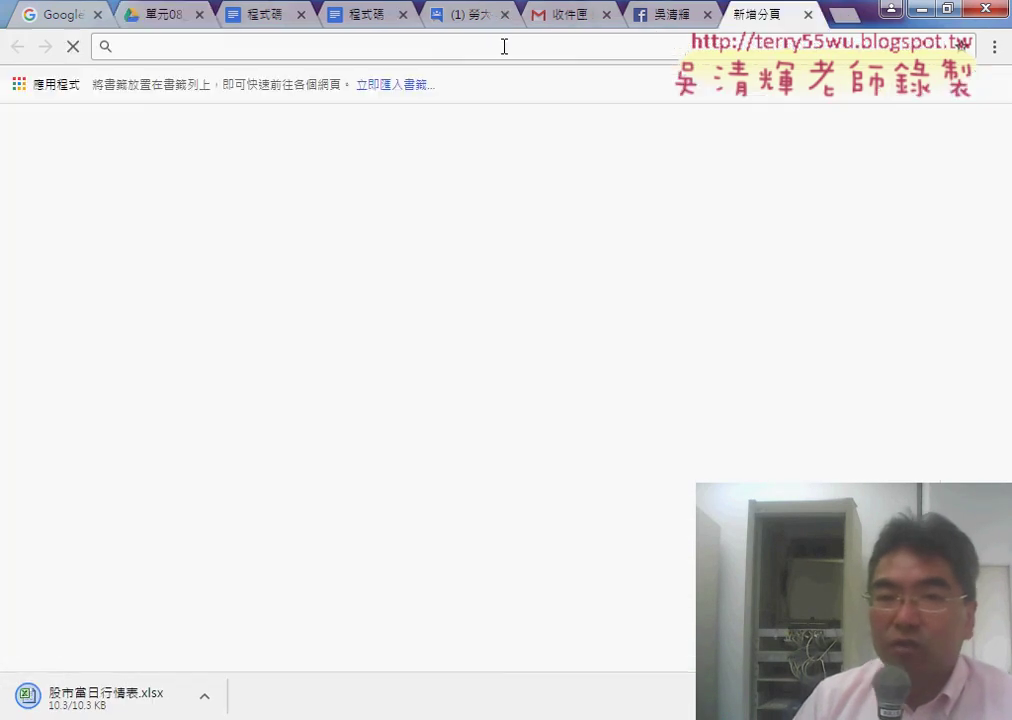
text(t)
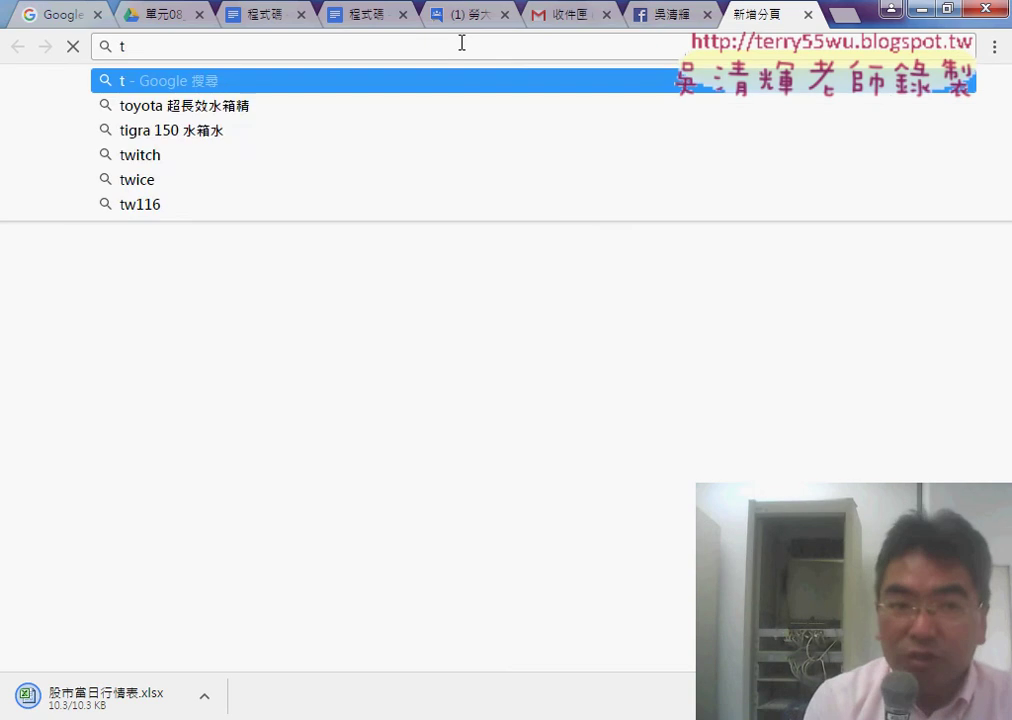
text(w.y)
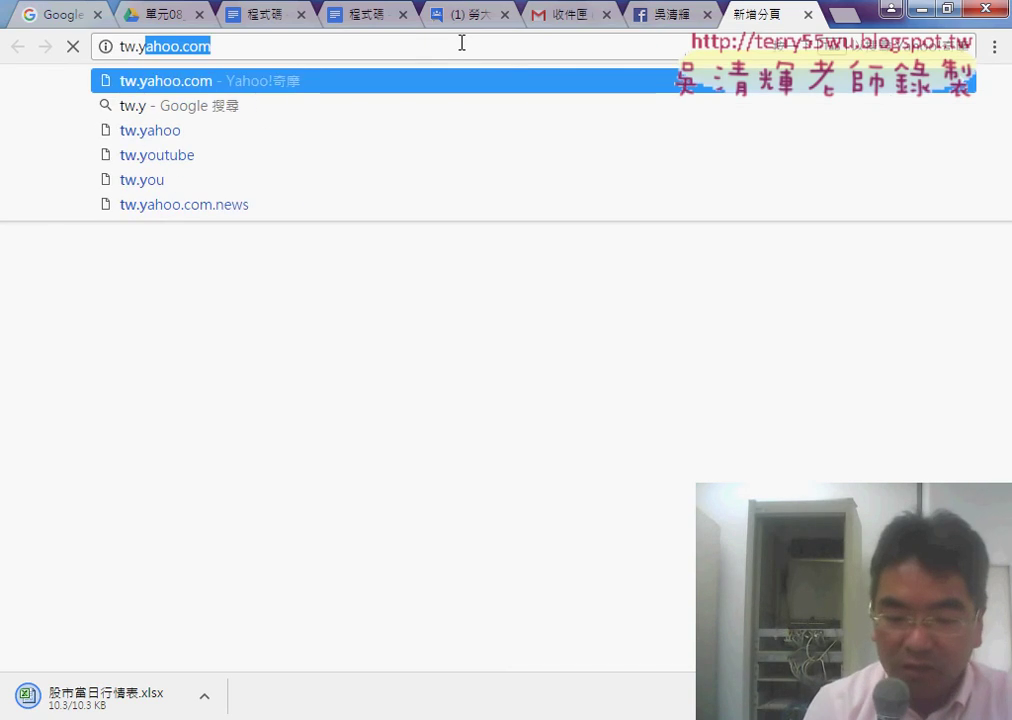
text(ahoo)
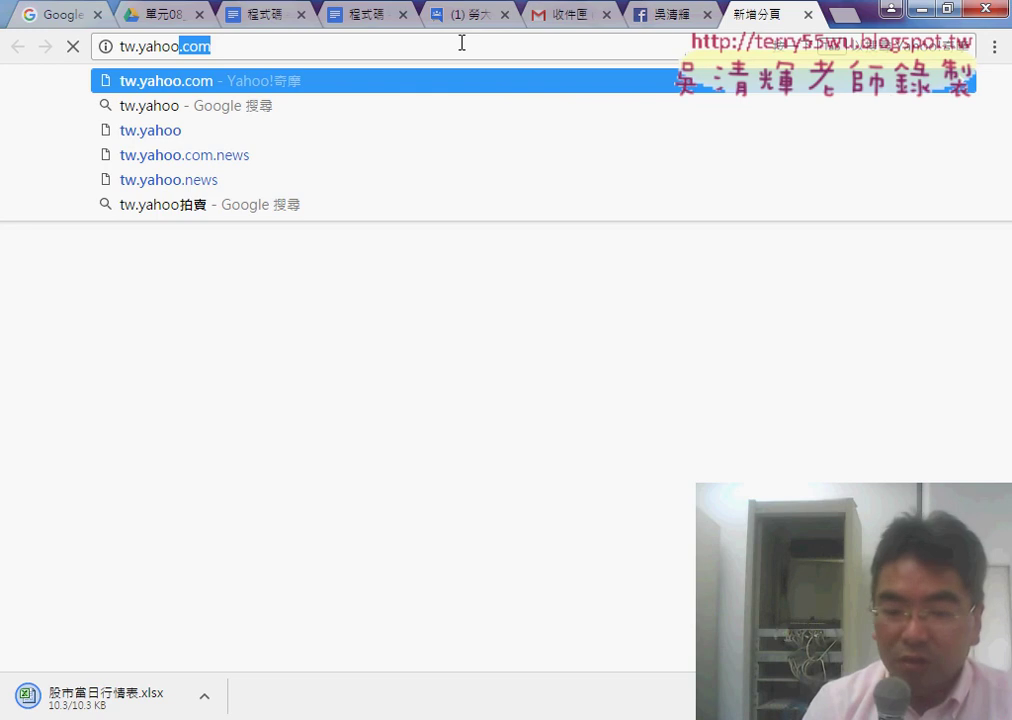
key(Return)
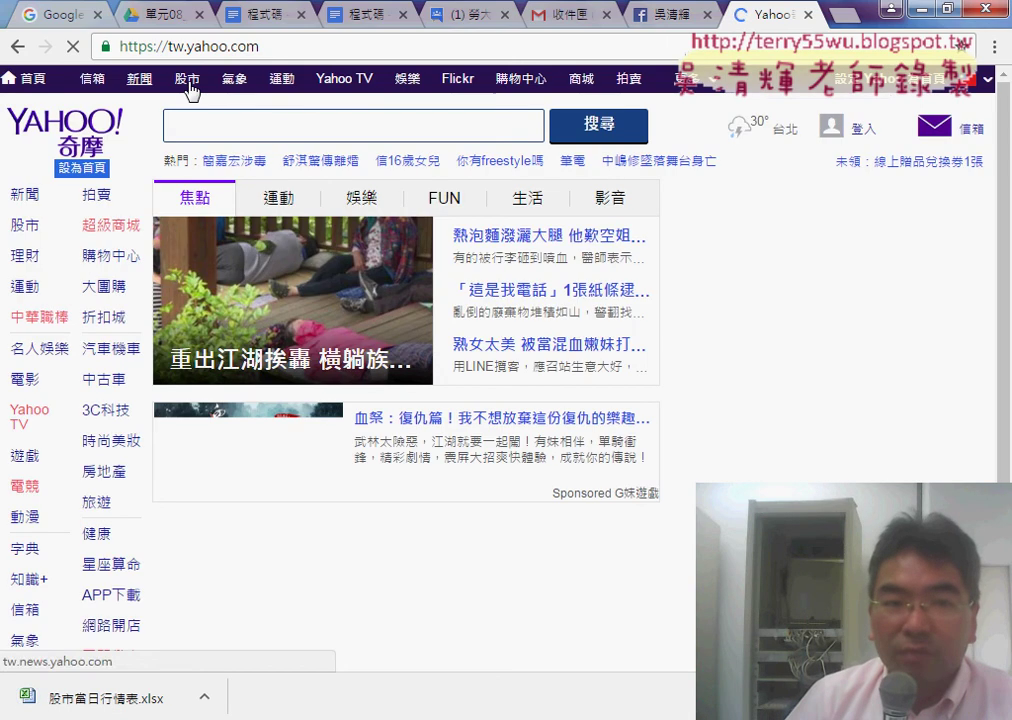
click(189, 80)
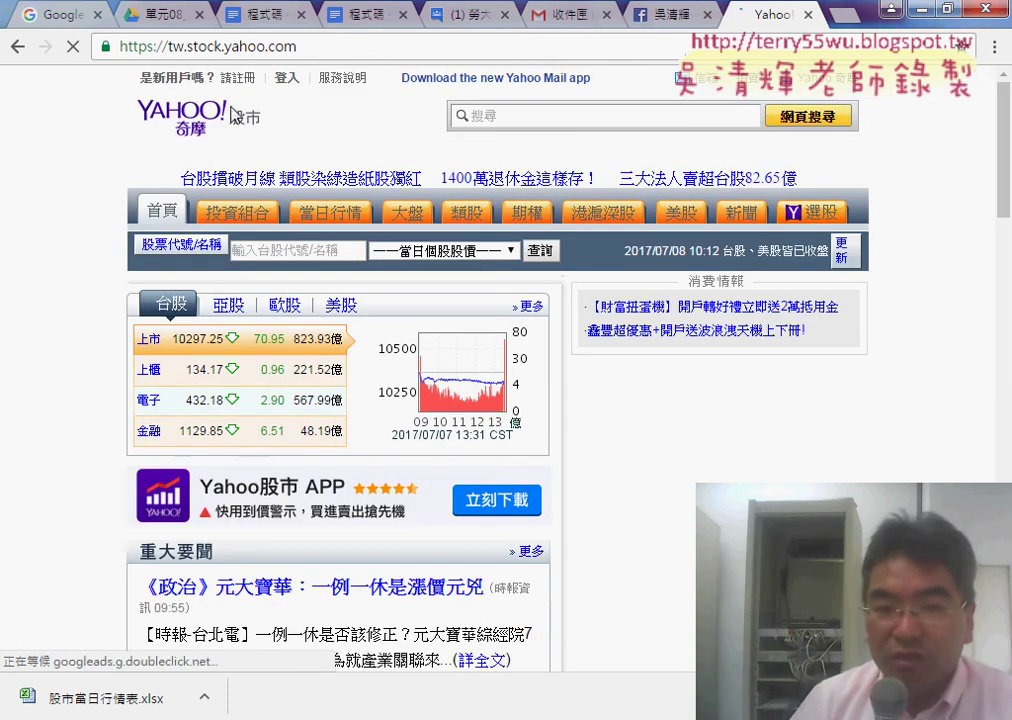
click(335, 222)
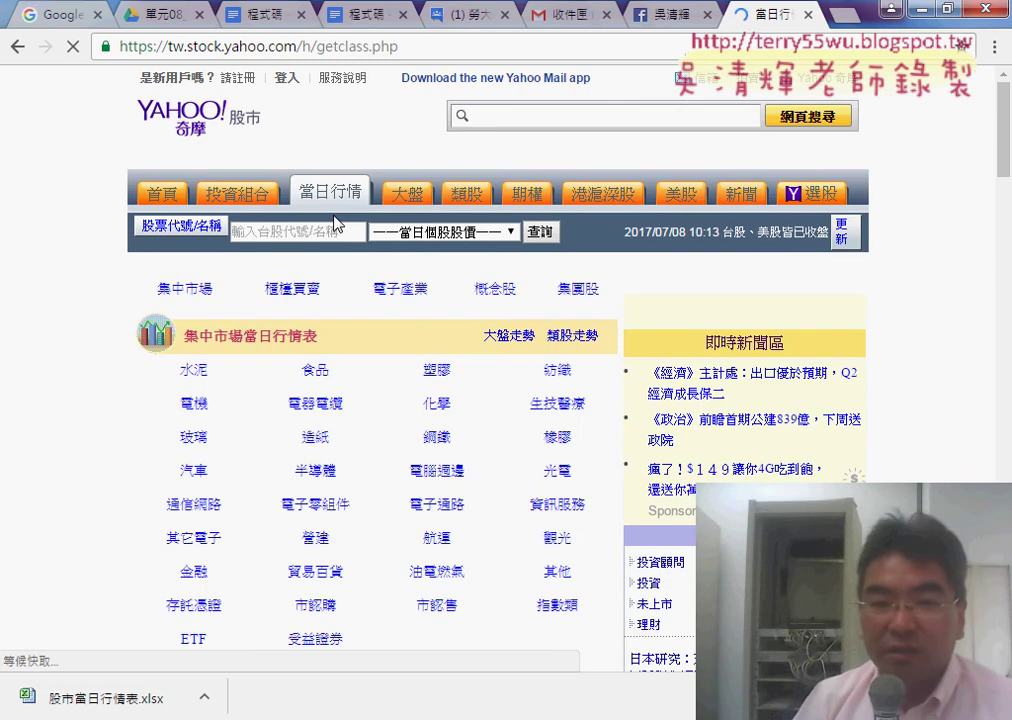
scroll(238, 392, down, 2)
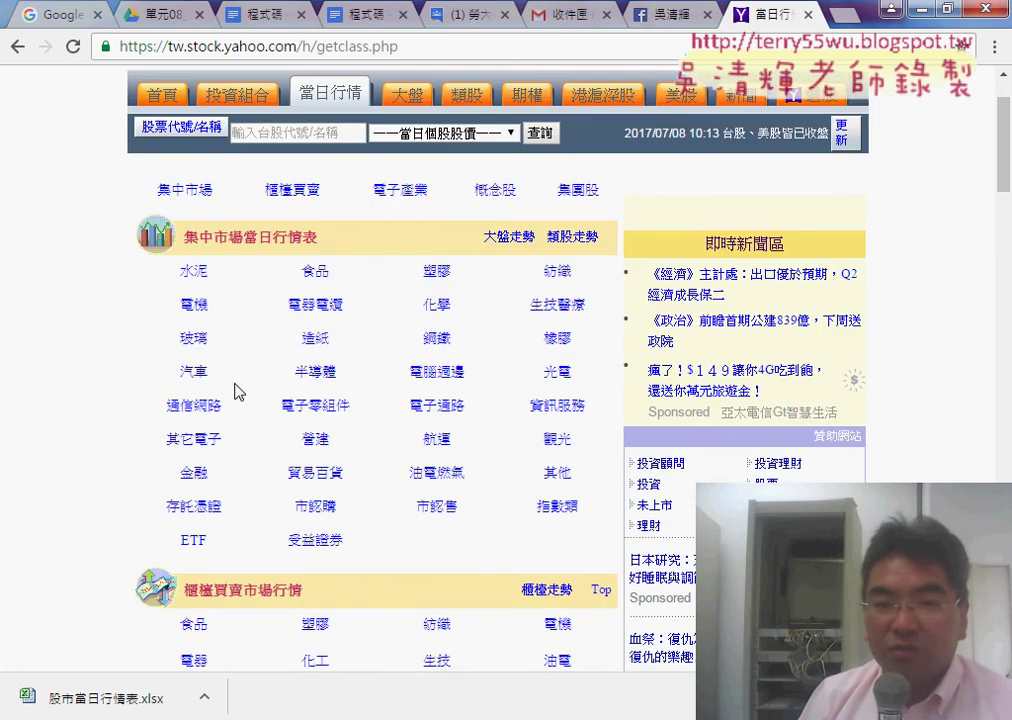
mouse_move(203, 172)
mouse_down()
mouse_move(522, 457)
mouse_move(353, 447)
mouse_up()
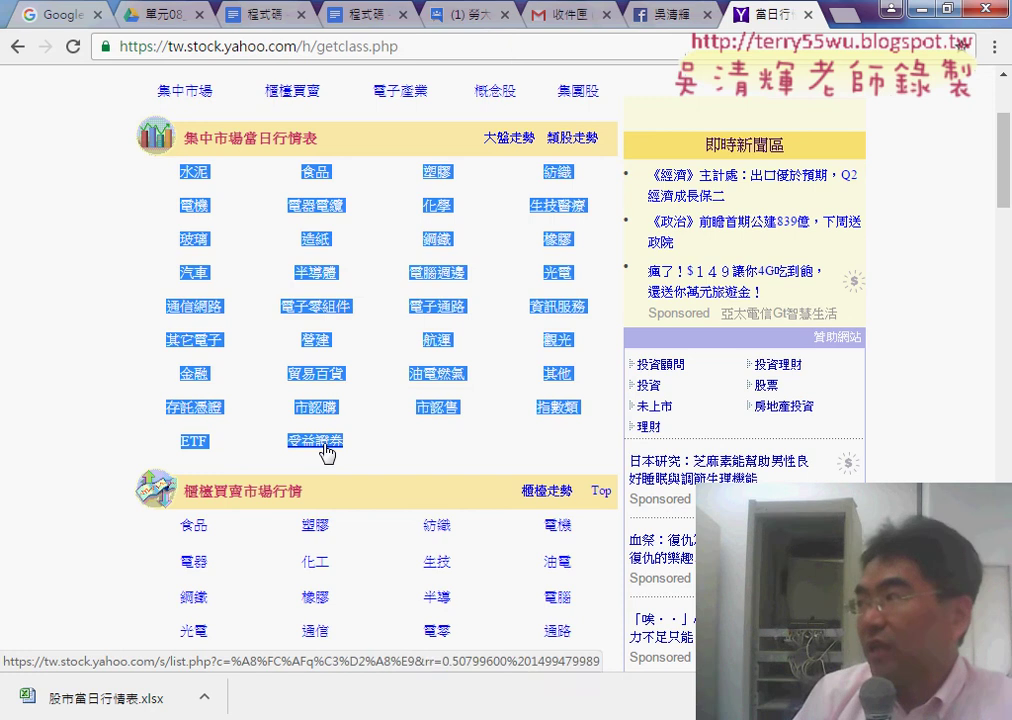
Step: Select the 水泥 quote table, then return and select every category from 水泥 to 受益證券
click(188, 170)
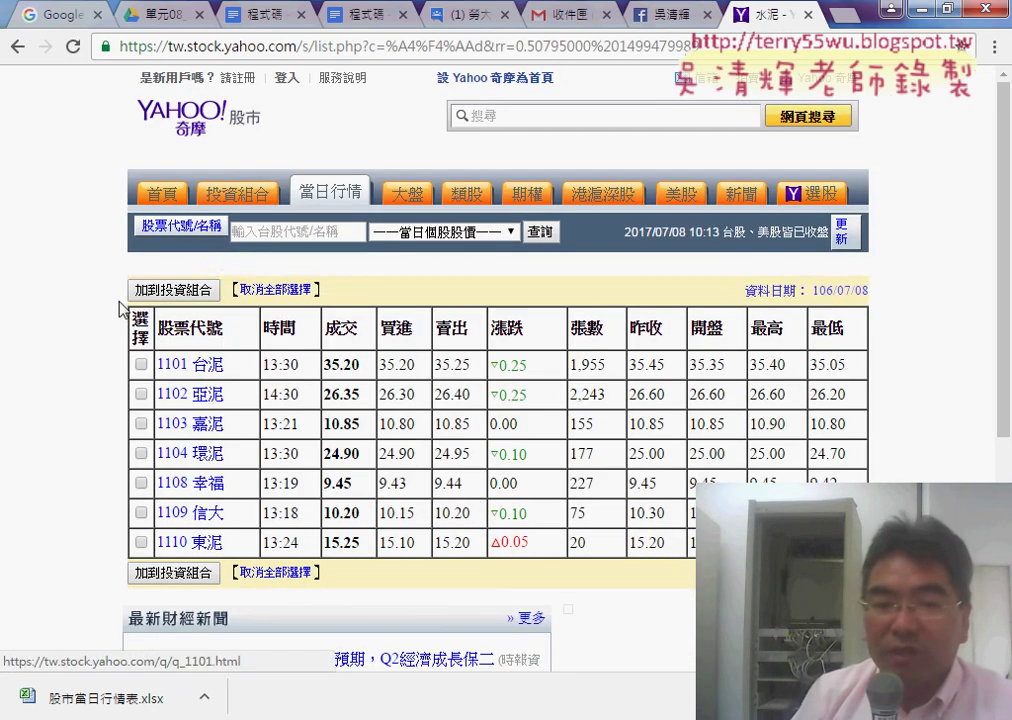
mouse_move(130, 282)
mouse_down()
mouse_move(600, 455)
mouse_move(650, 575)
mouse_up()
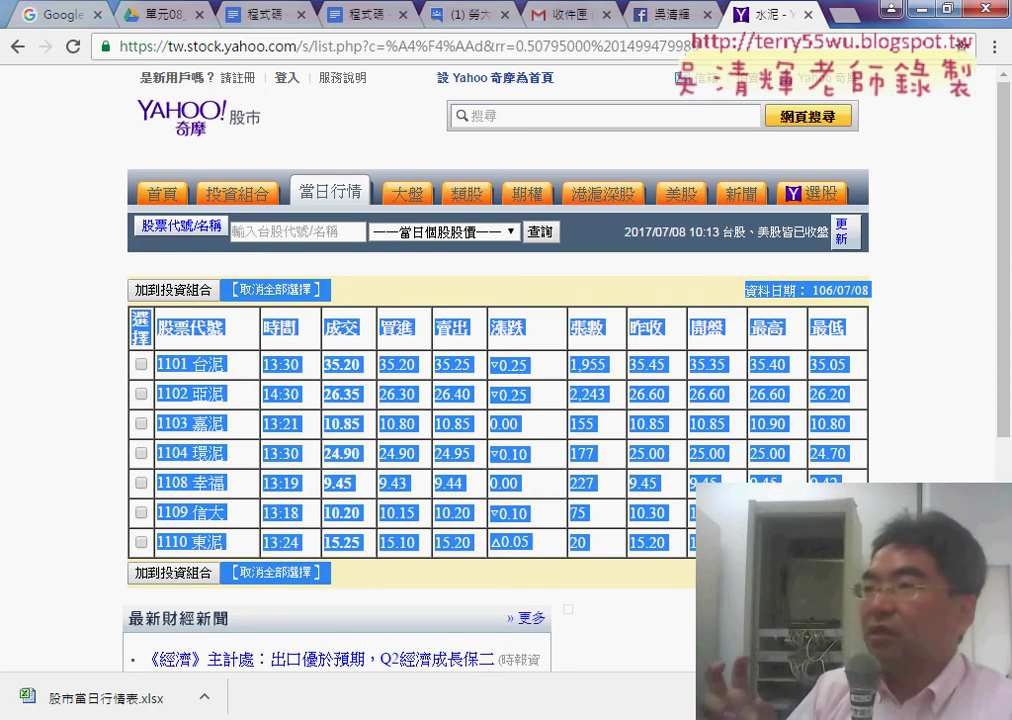
click(18, 47)
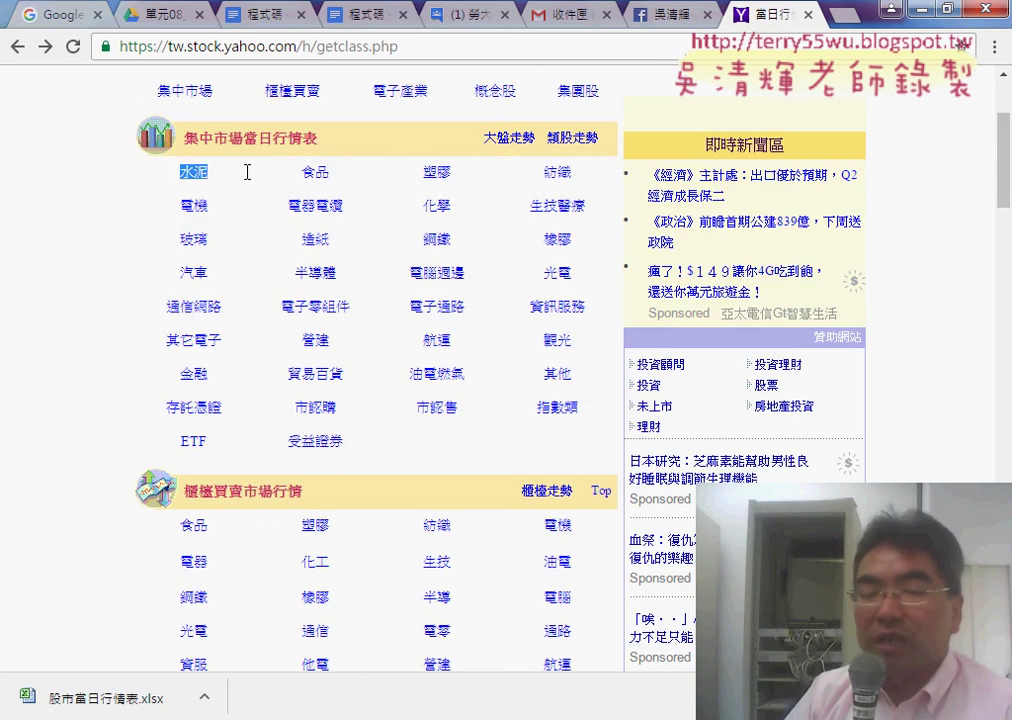
drag(247, 172, 348, 441)
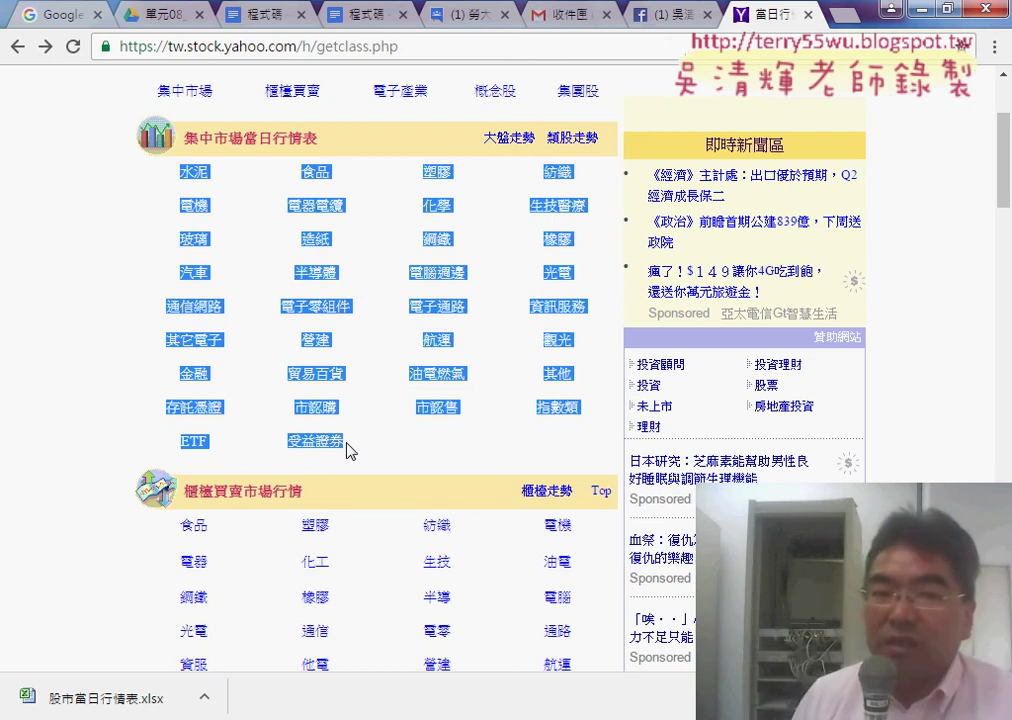
Step: Copy the web address of the 水泥 stock quote page
click(194, 174)
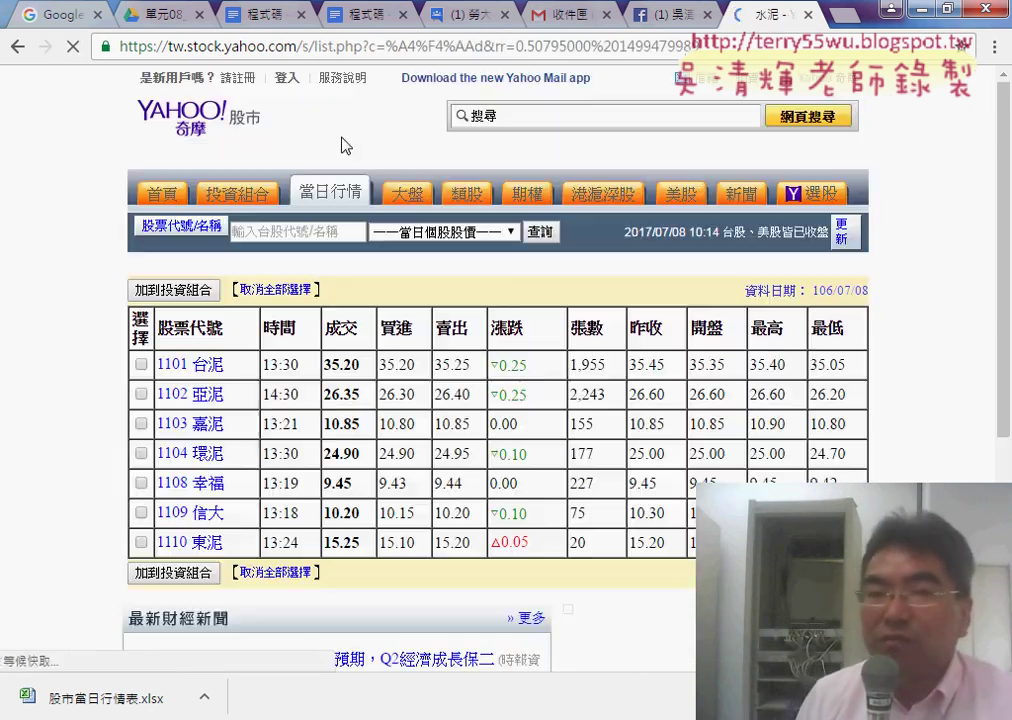
click(462, 47)
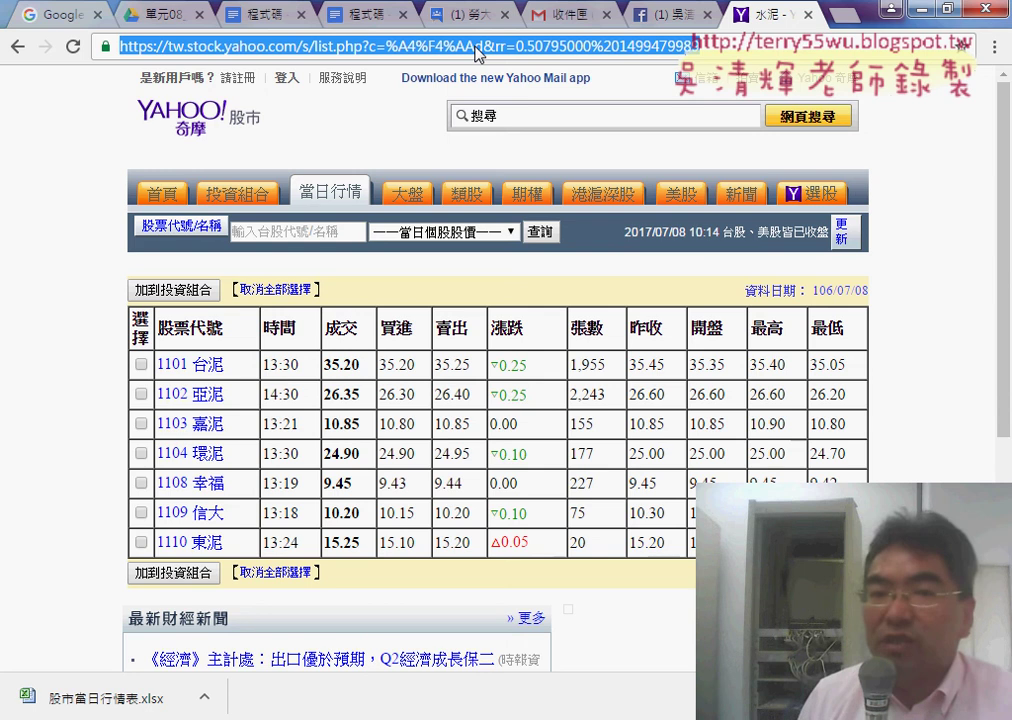
right_click(477, 54)
click(520, 123)
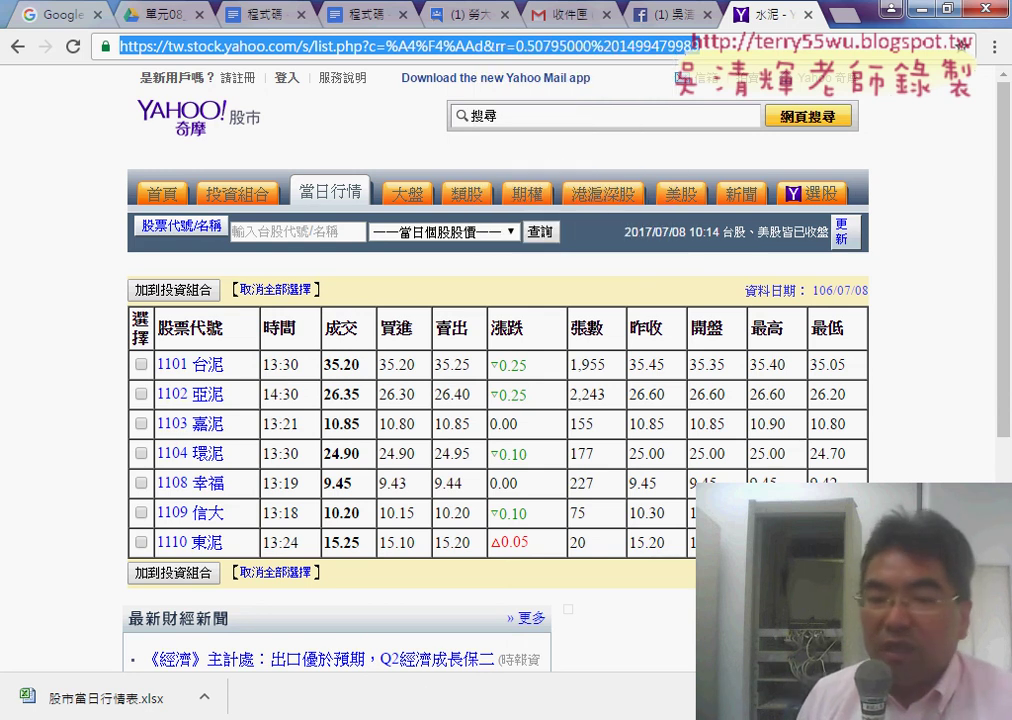
Step: Open the downloaded 股市當日行情表.xlsx workbook in Excel
key(alt+Tab)
key(alt+Tab)
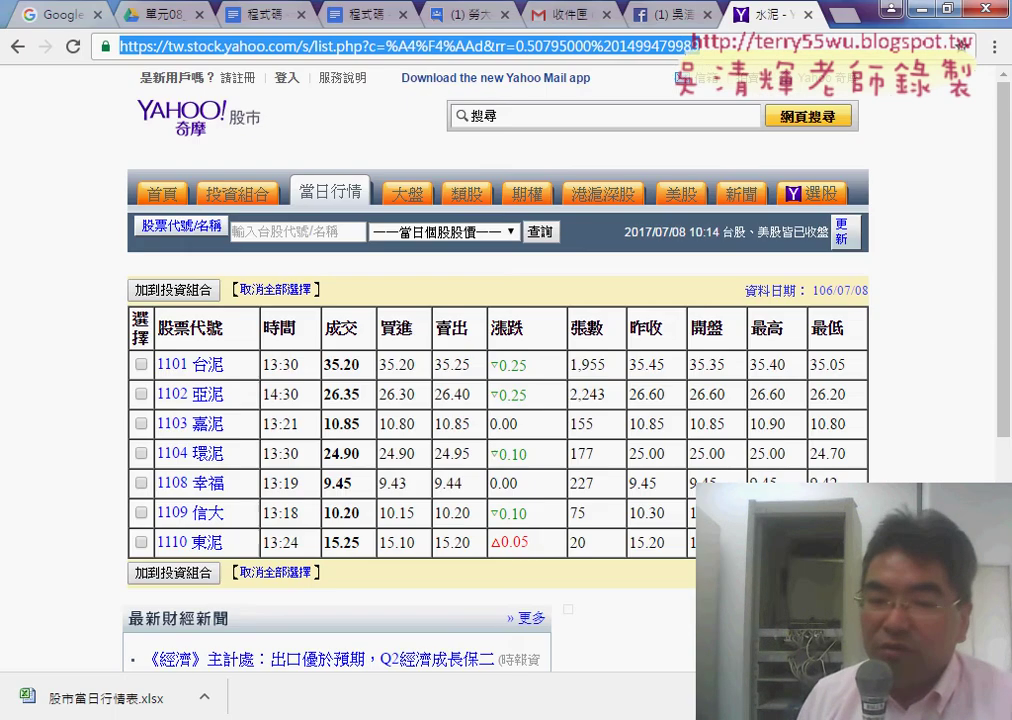
click(205, 700)
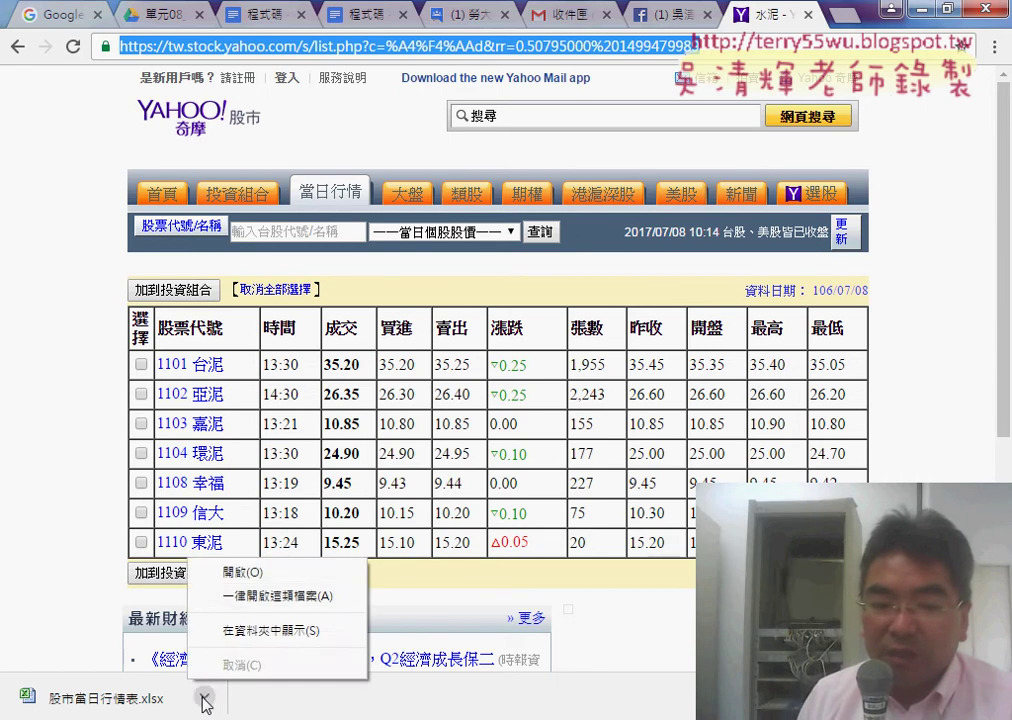
click(247, 573)
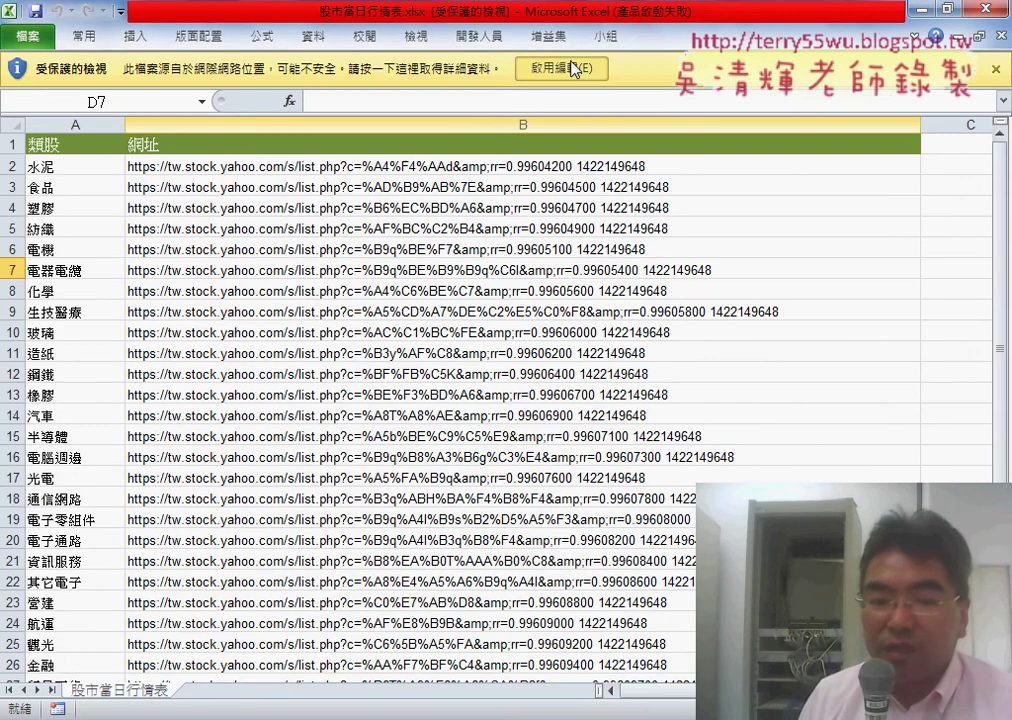
Step: Enable editing of 股市當日行情表.xlsx and add a blank sheet 工作表1
click(570, 68)
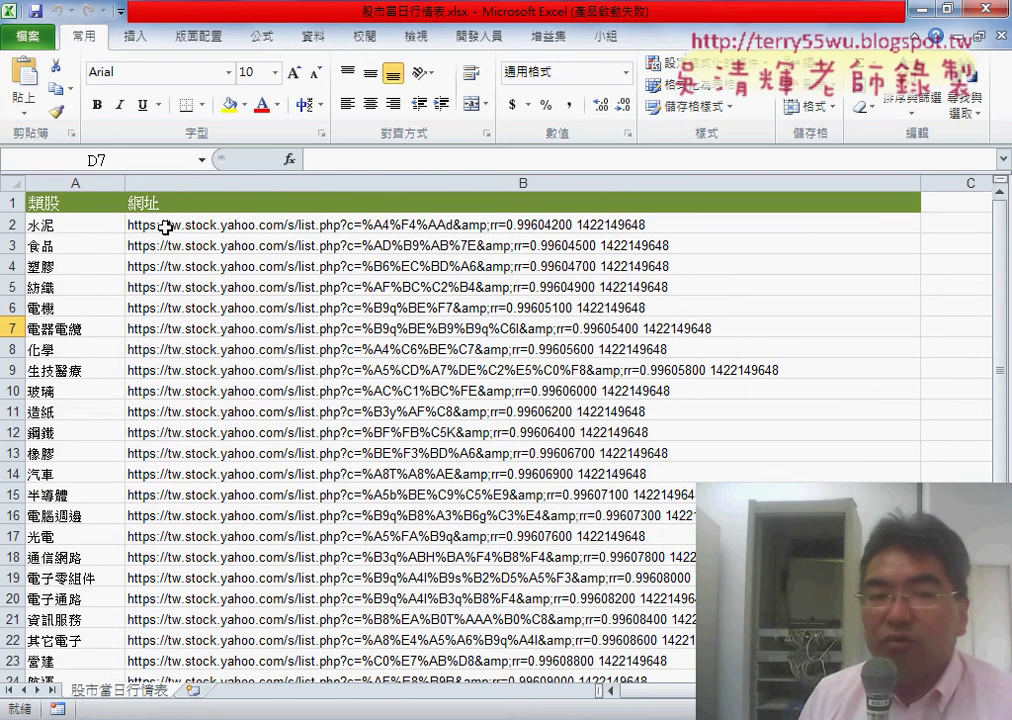
click(89, 222)
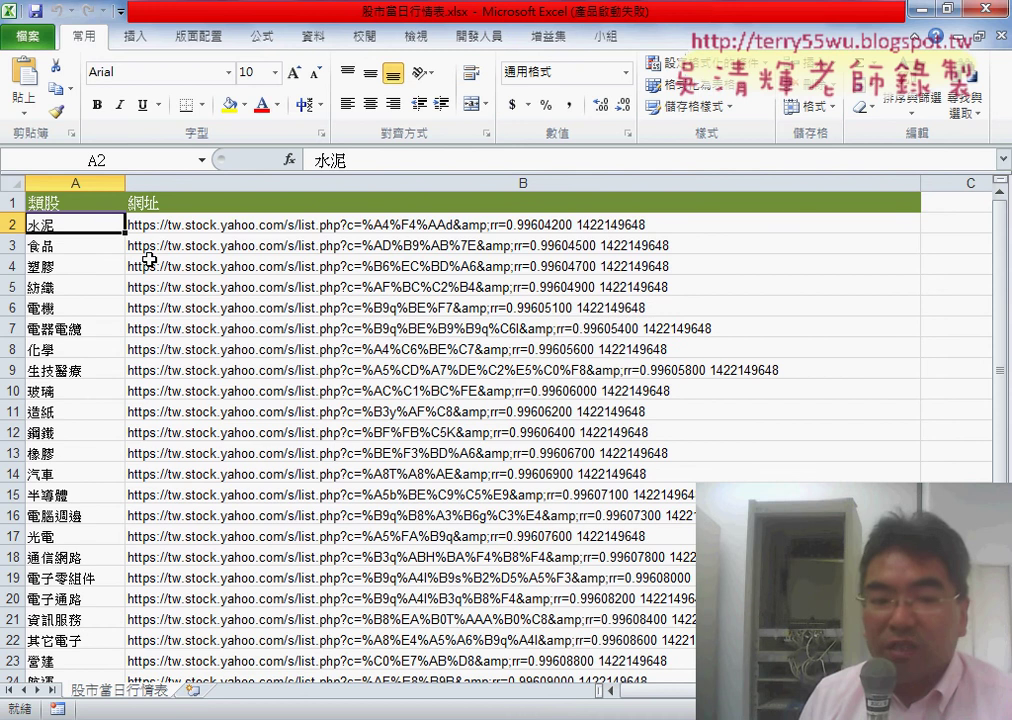
click(193, 691)
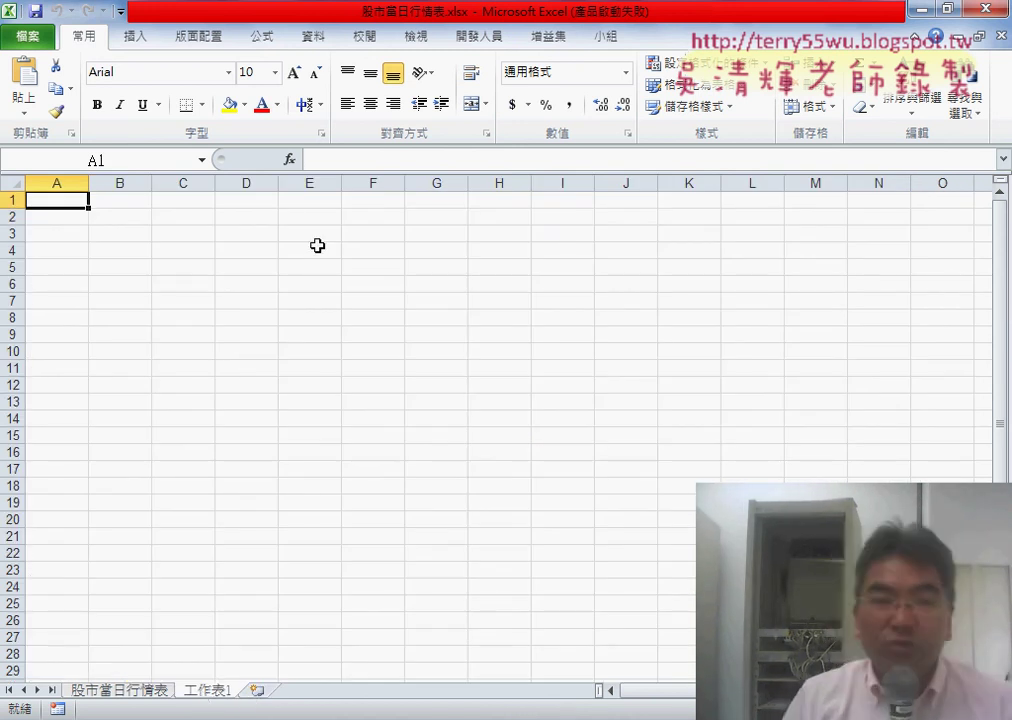
Step: Start a new web query with the 資料 tab's 從 Web command
click(314, 36)
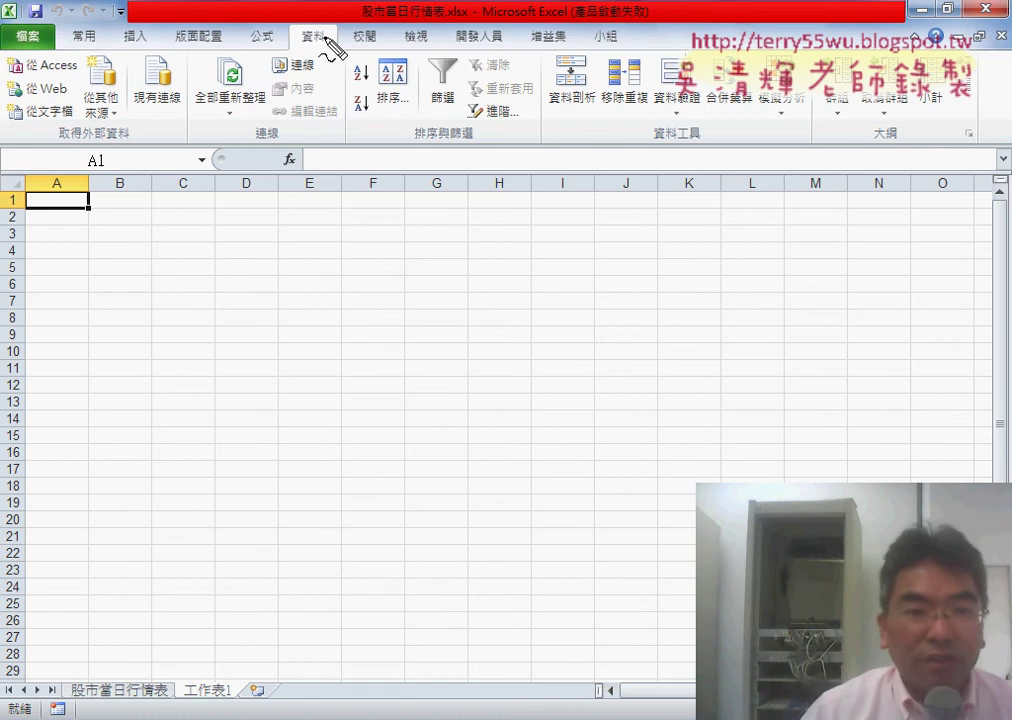
drag(333, 30, 300, 24)
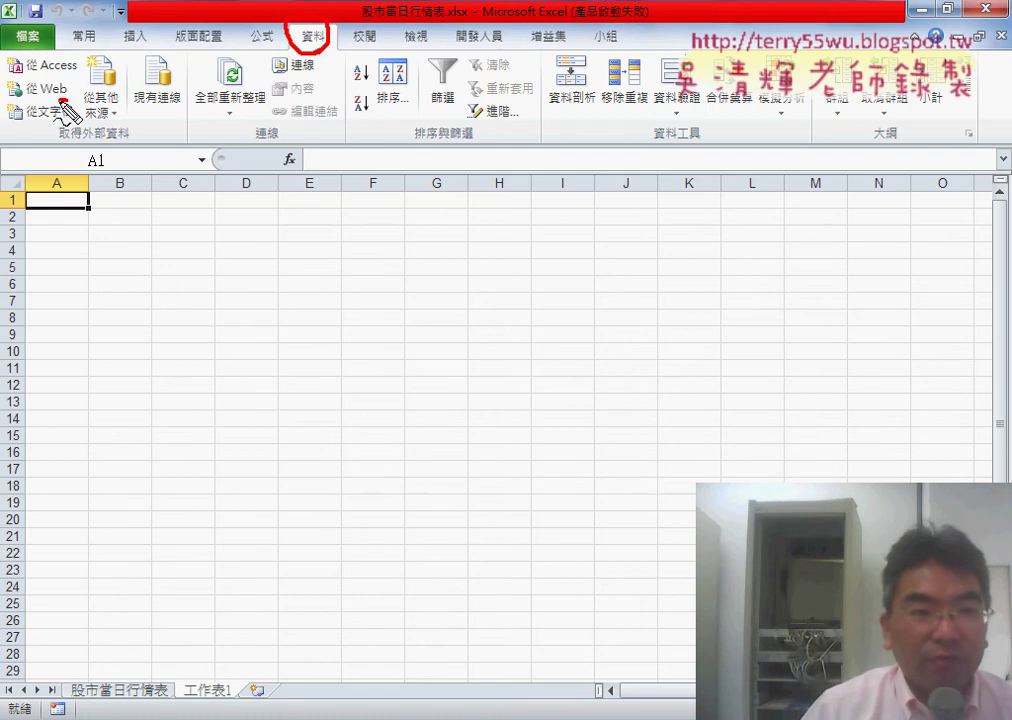
drag(66, 80, 74, 89)
mouse_move(272, 46)
mouse_down()
mouse_move(140, 60)
mouse_move(72, 88)
mouse_move(80, 97)
mouse_up()
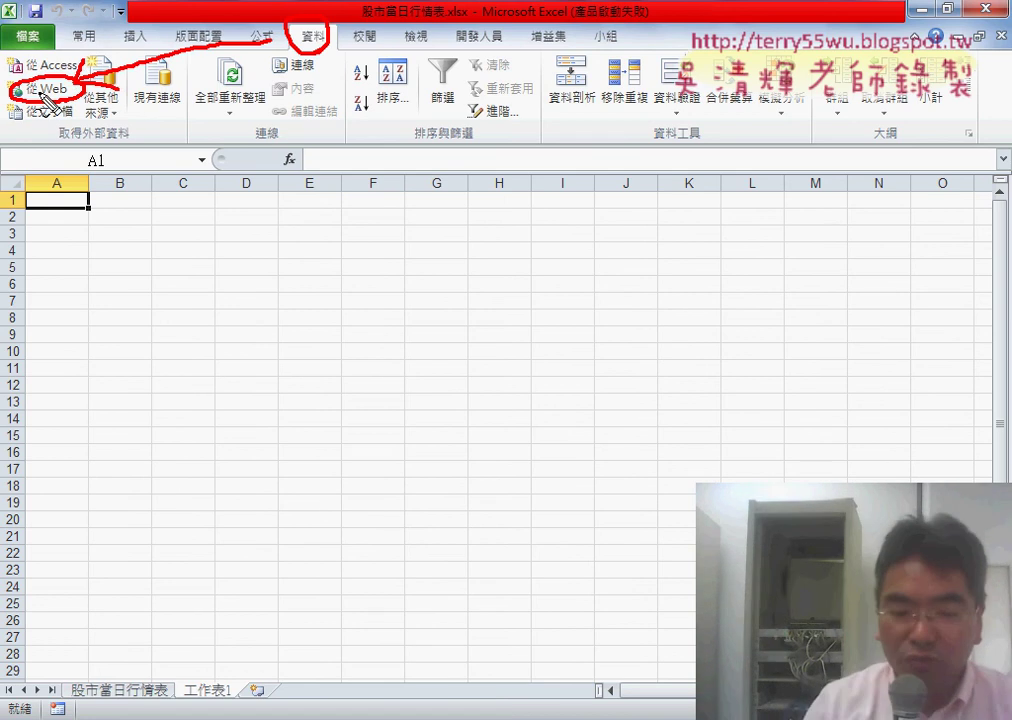
key(Escape)
click(42, 90)
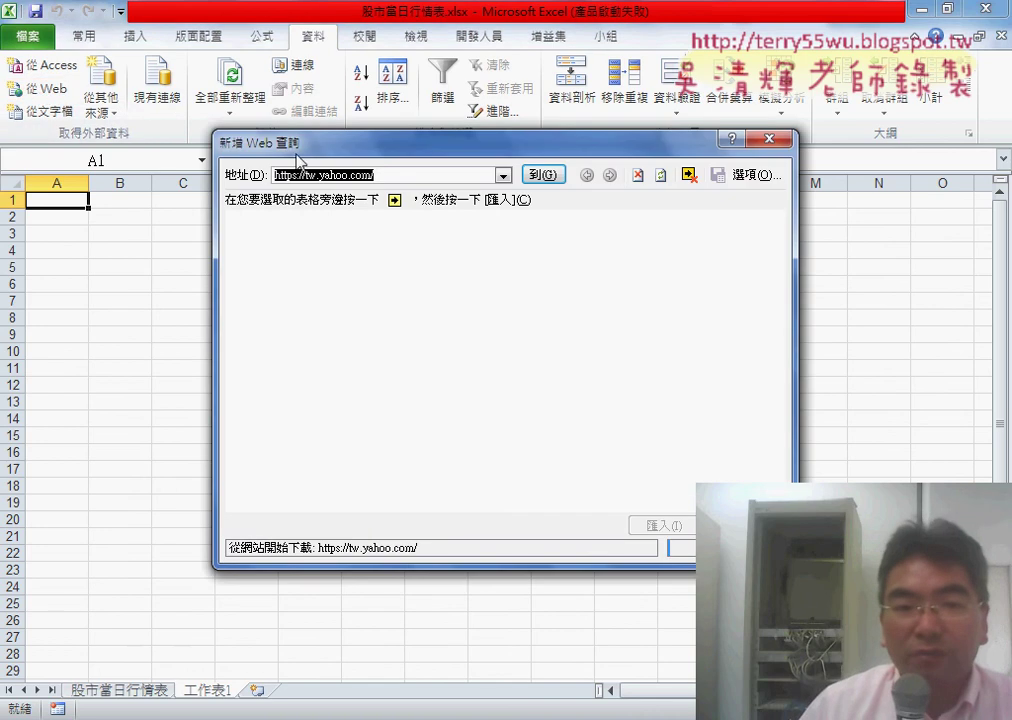
Step: Dismiss the Yahoo page's script errors and enlarge the New Web Query window
drag(297, 160, 146, 85)
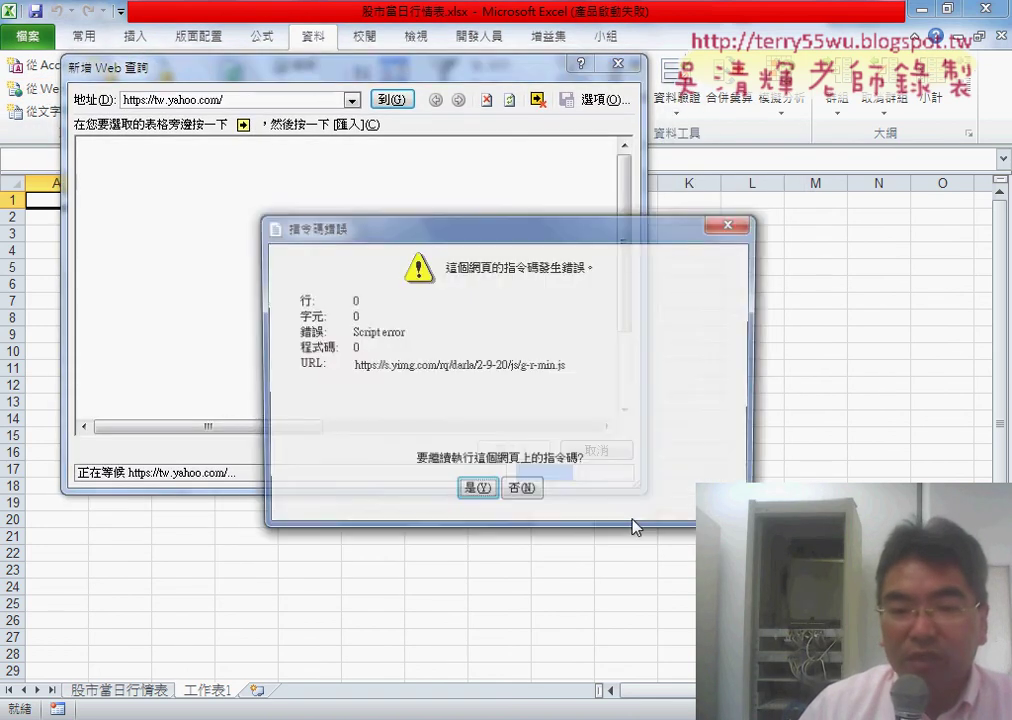
click(478, 488)
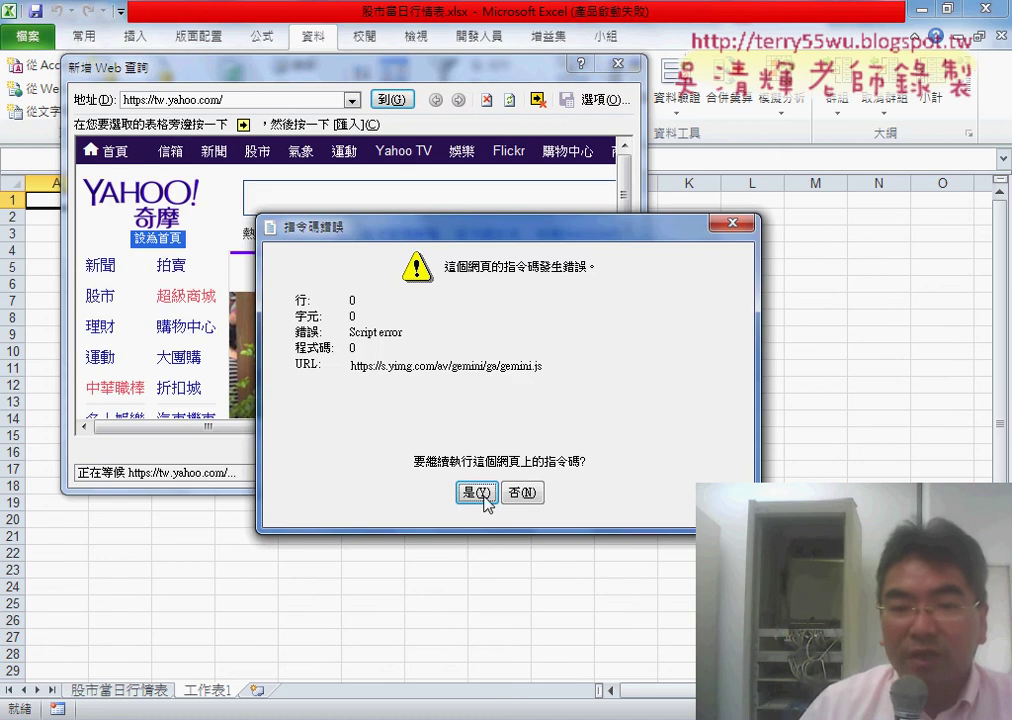
click(522, 492)
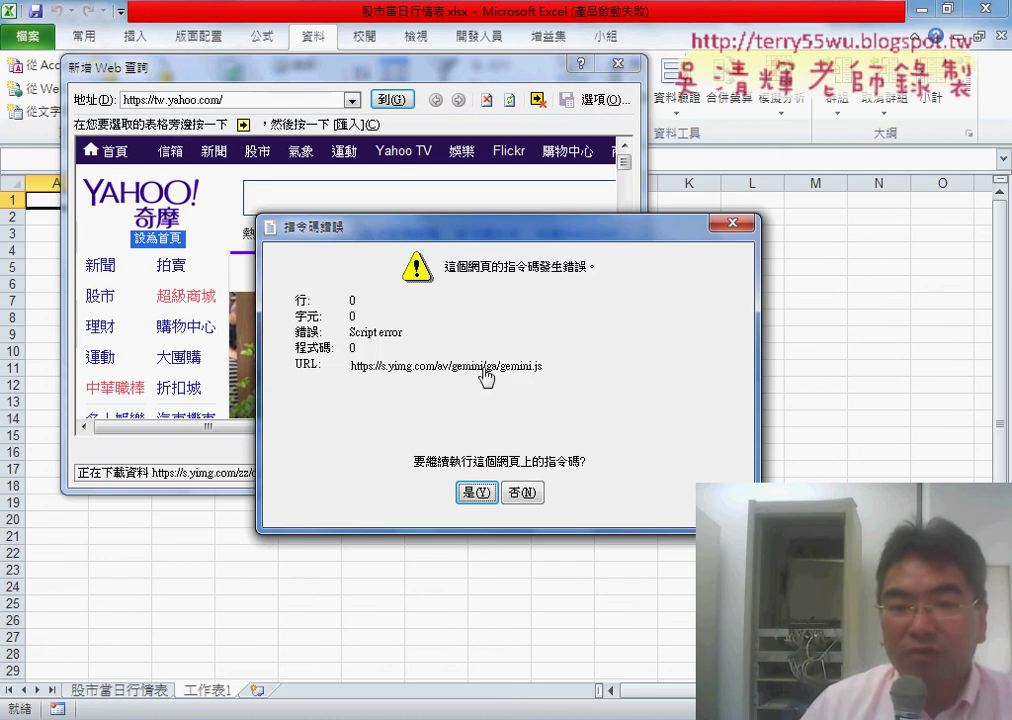
key(Tab)
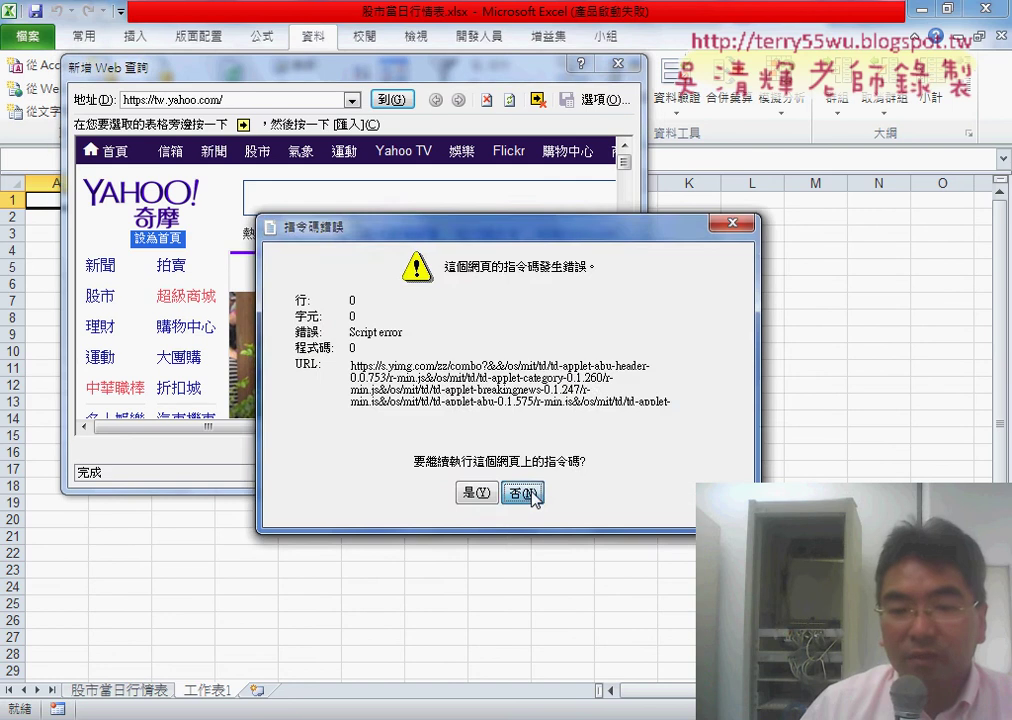
key(Return)
click(663, 414)
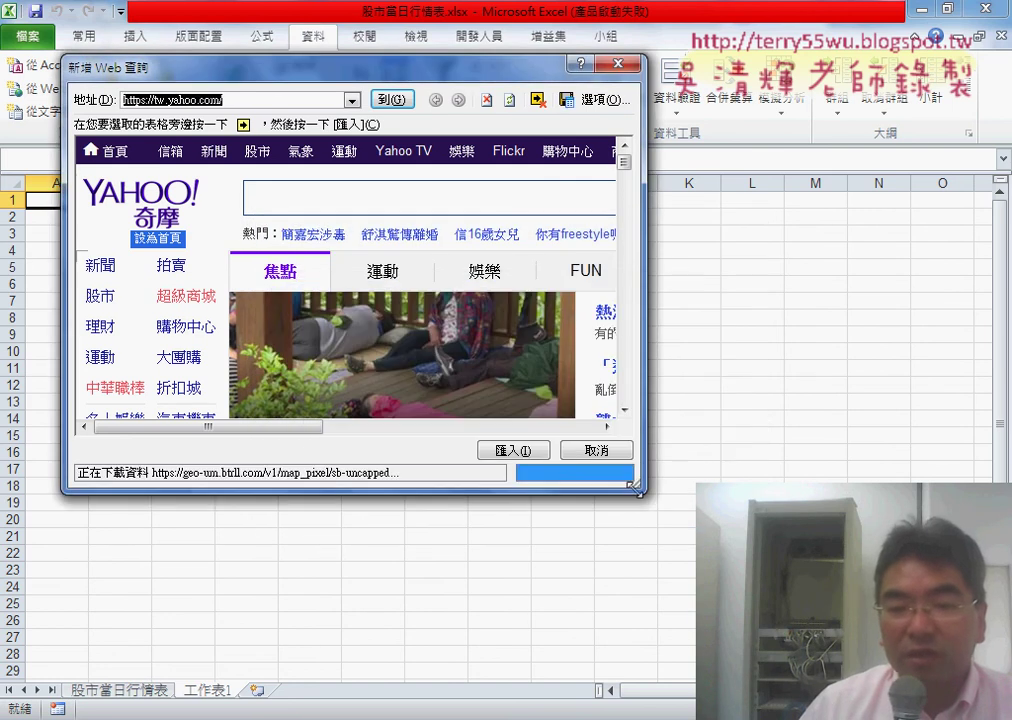
drag(644, 489, 695, 629)
drag(872, 630, 885, 640)
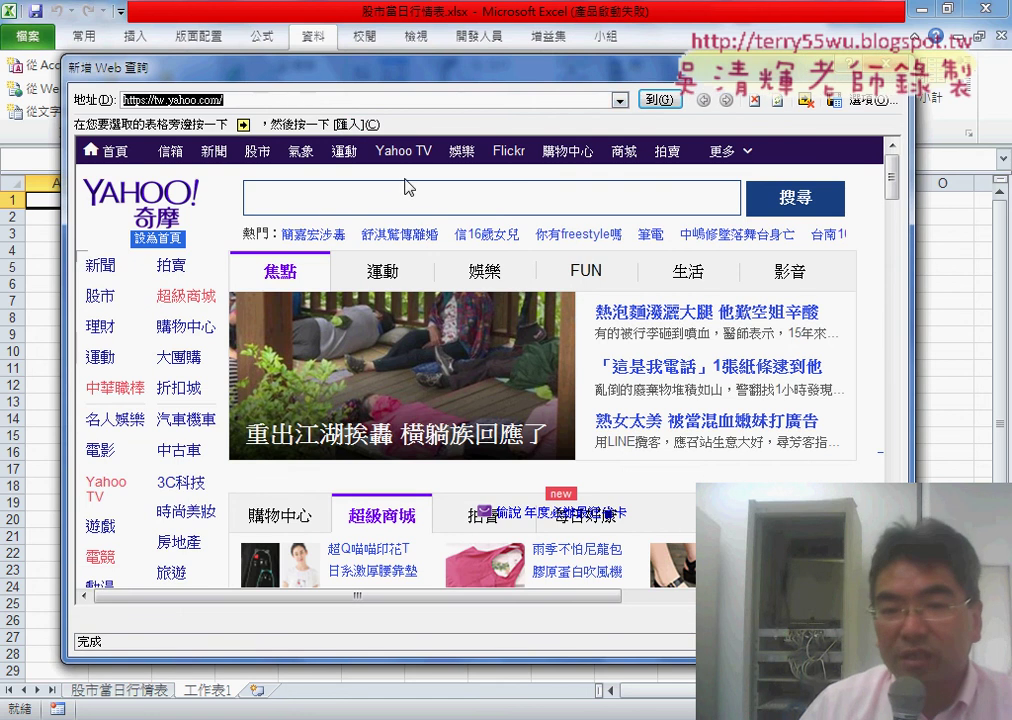
Step: Paste the 水泥 page address into the query Address box and load it
right_click(301, 100)
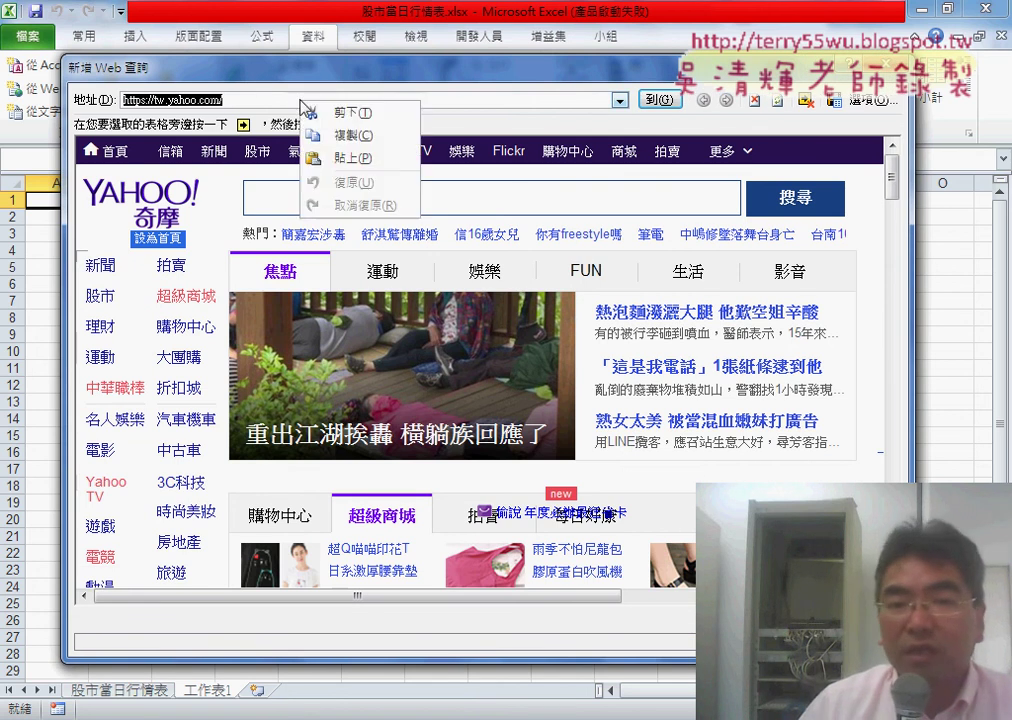
click(331, 160)
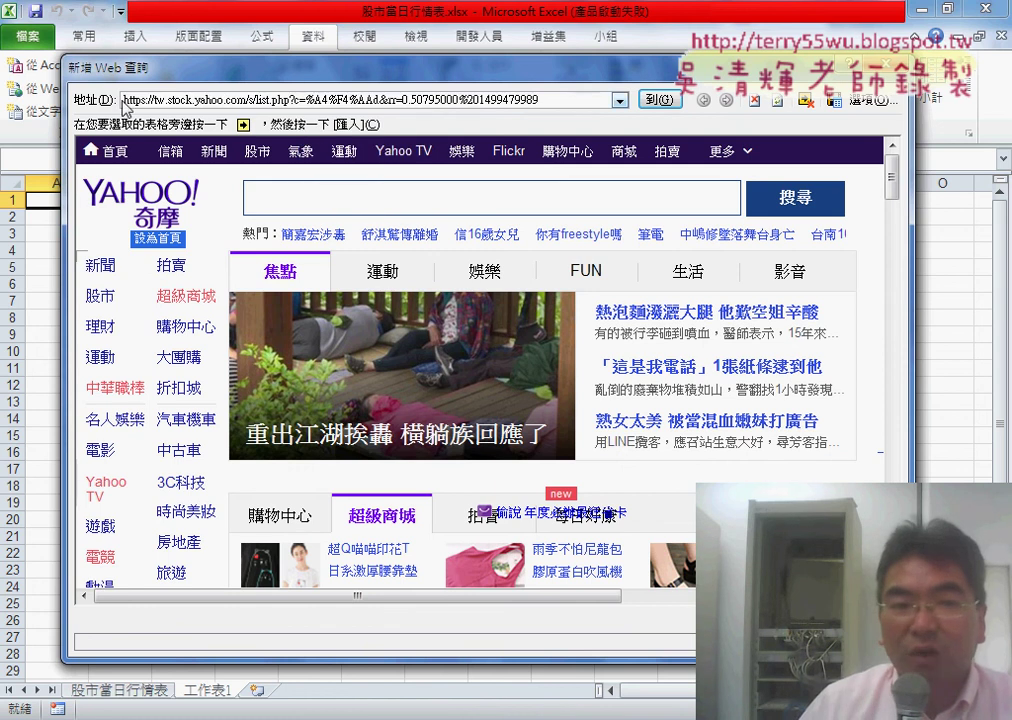
drag(127, 100, 596, 118)
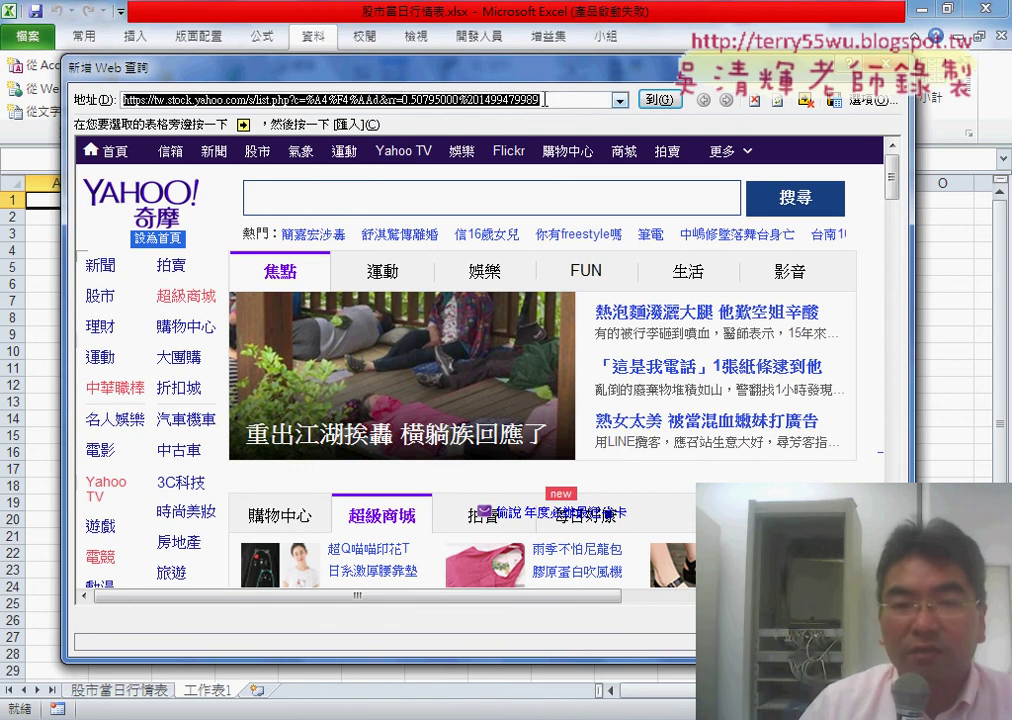
right_click(545, 100)
click(578, 155)
click(655, 100)
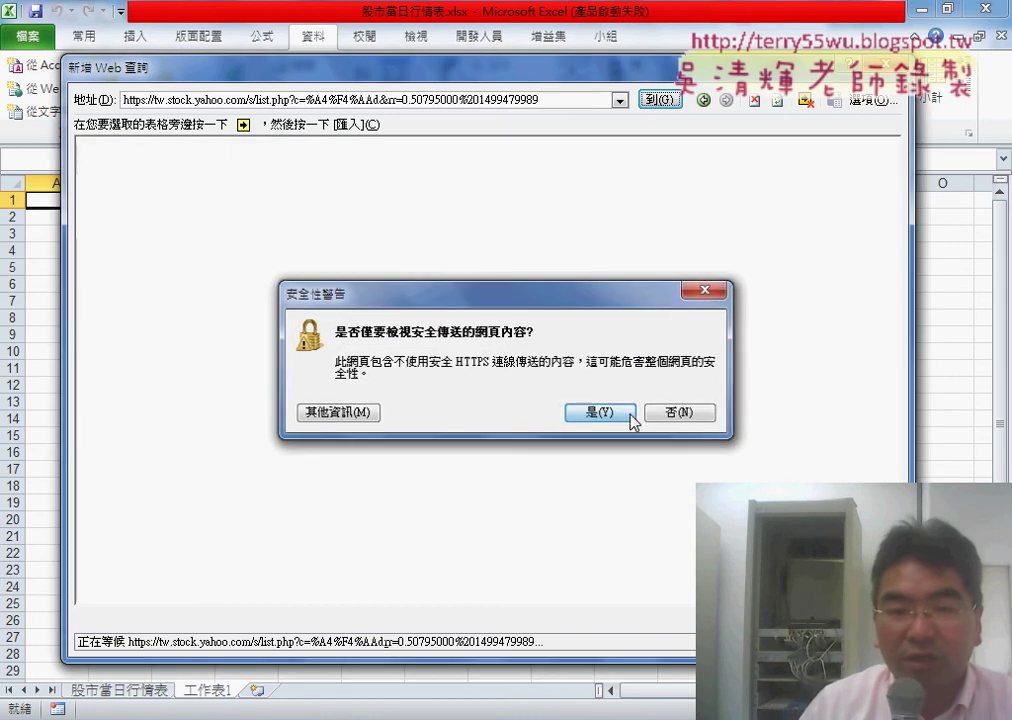
Step: Allow the secure content, dismiss the script errors, and reload the stock list address
click(630, 414)
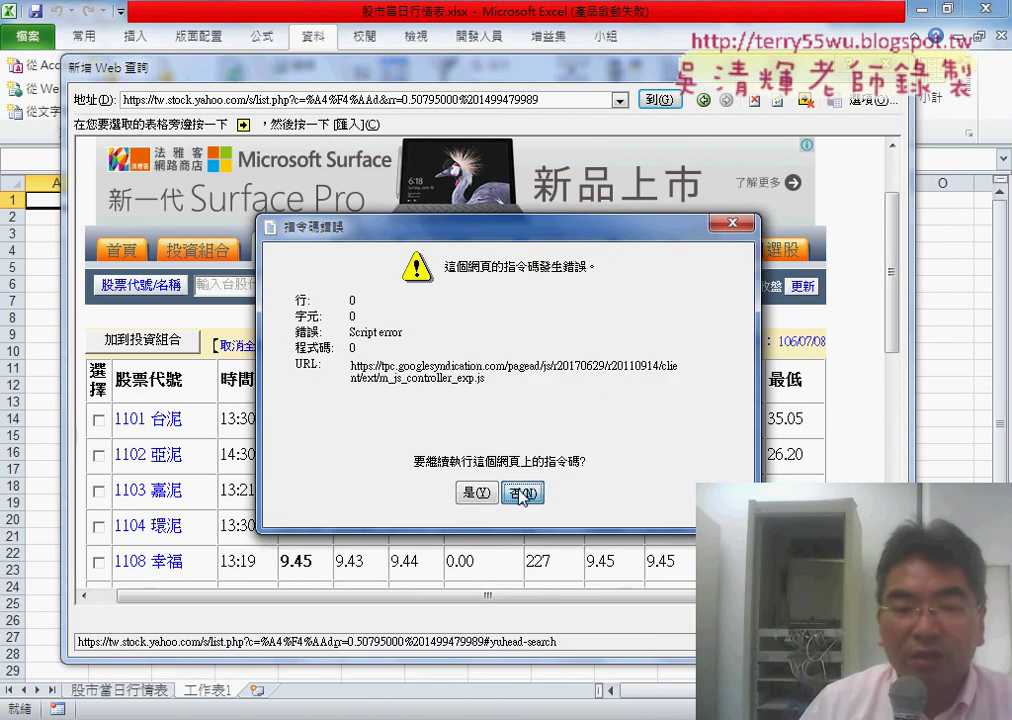
click(522, 494)
click(523, 493)
click(524, 493)
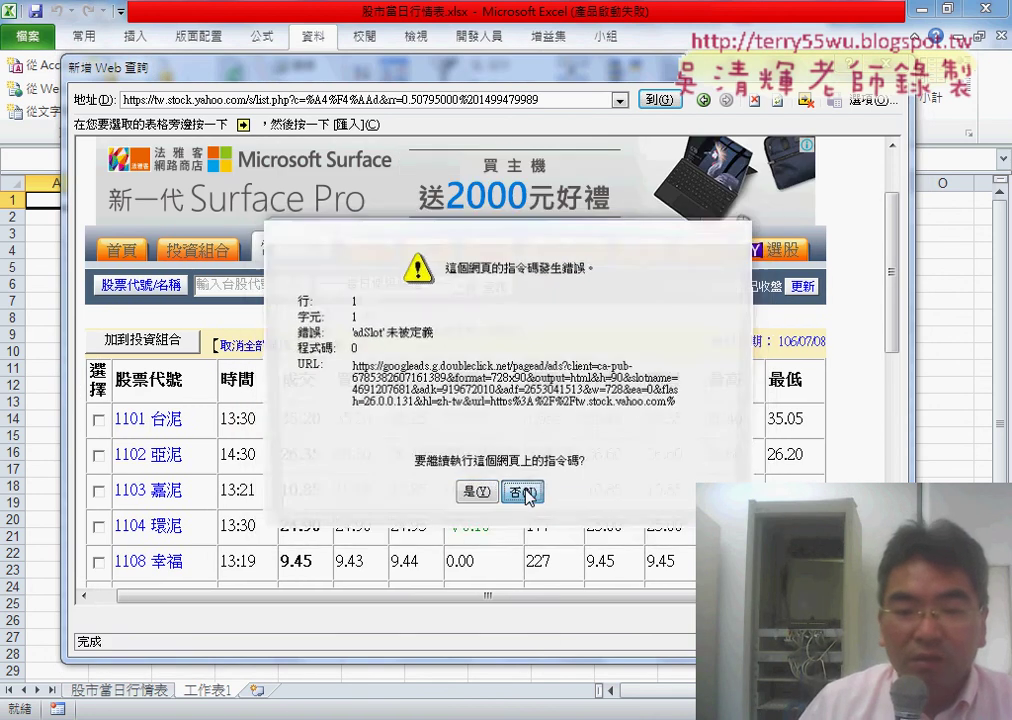
click(524, 493)
click(491, 492)
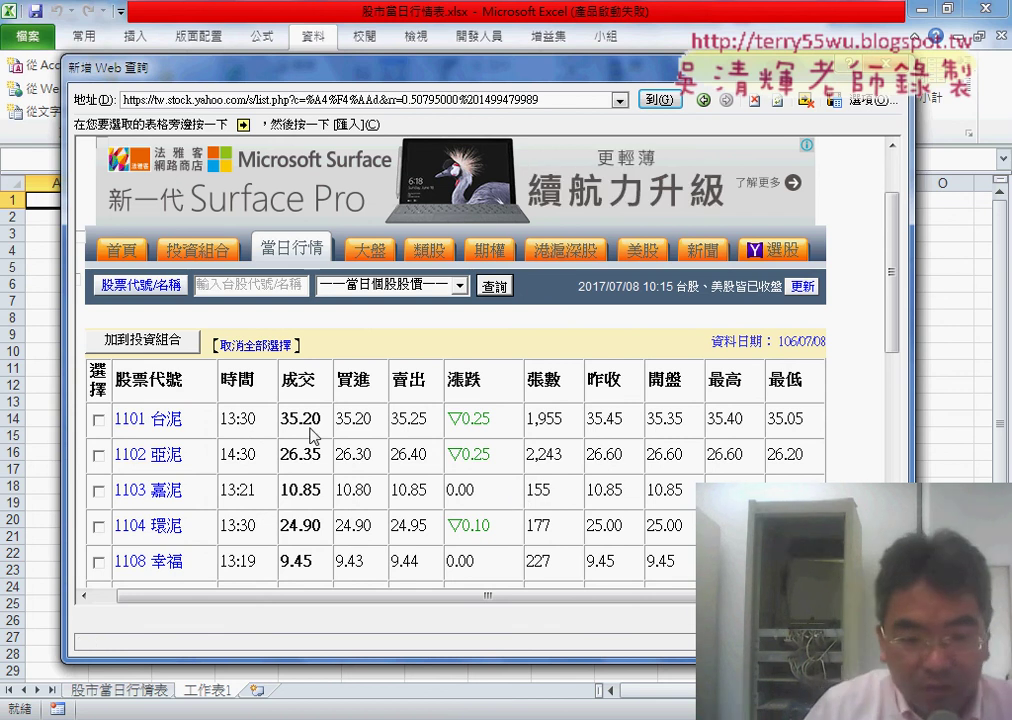
drag(422, 598, 285, 600)
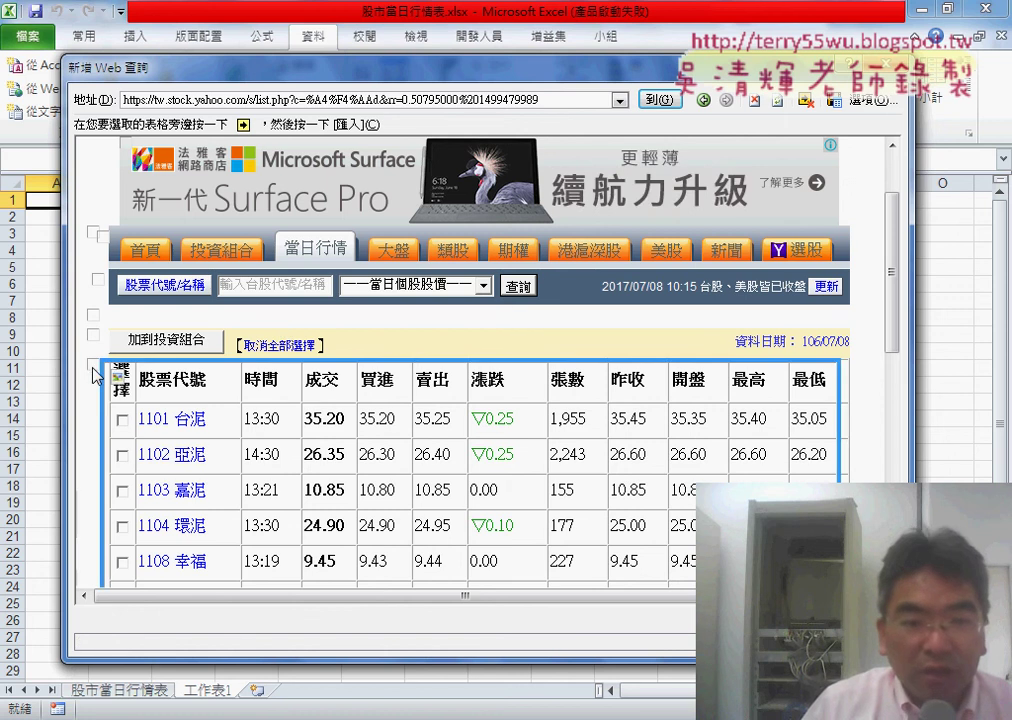
click(661, 100)
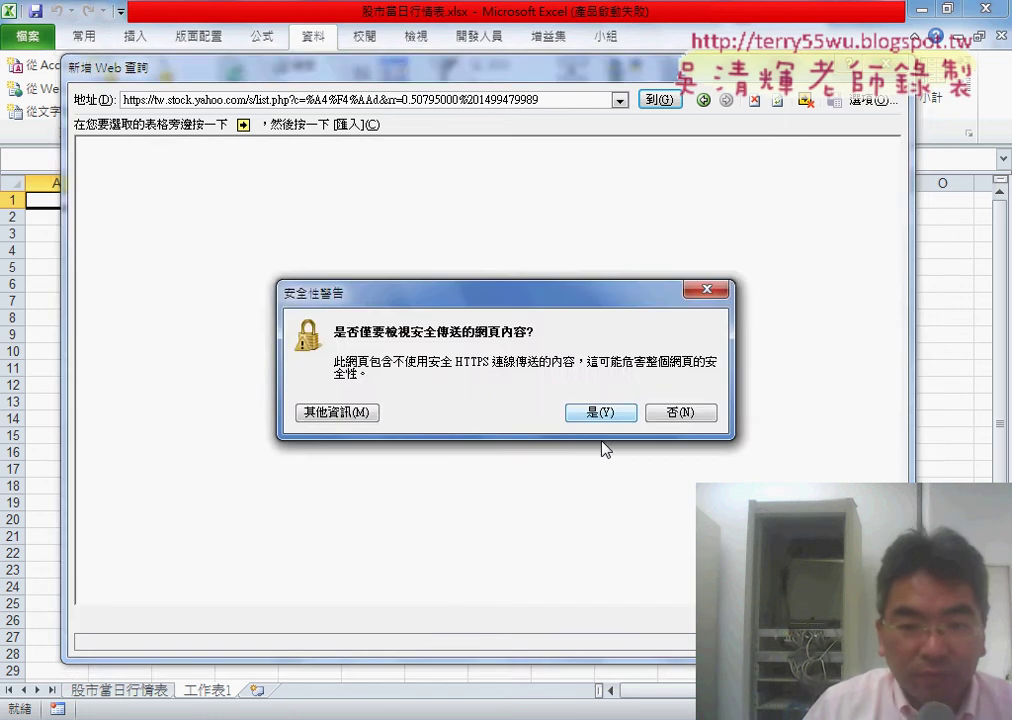
Step: Dismiss the security warning, annotate the page, and toggle selection of the quote table
click(629, 412)
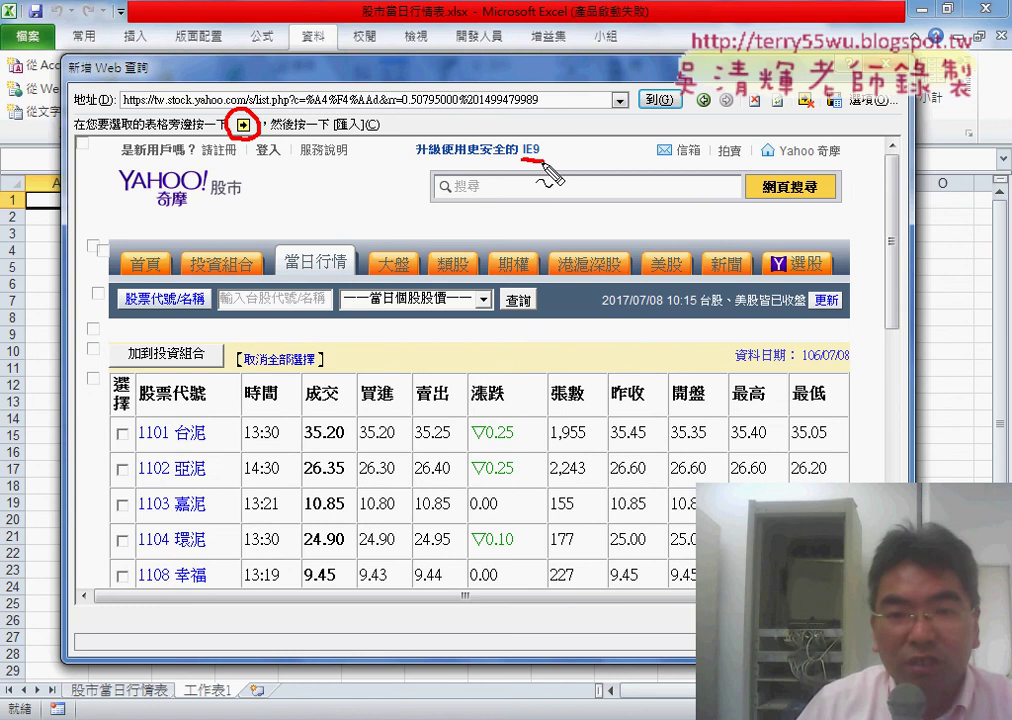
drag(519, 164, 541, 163)
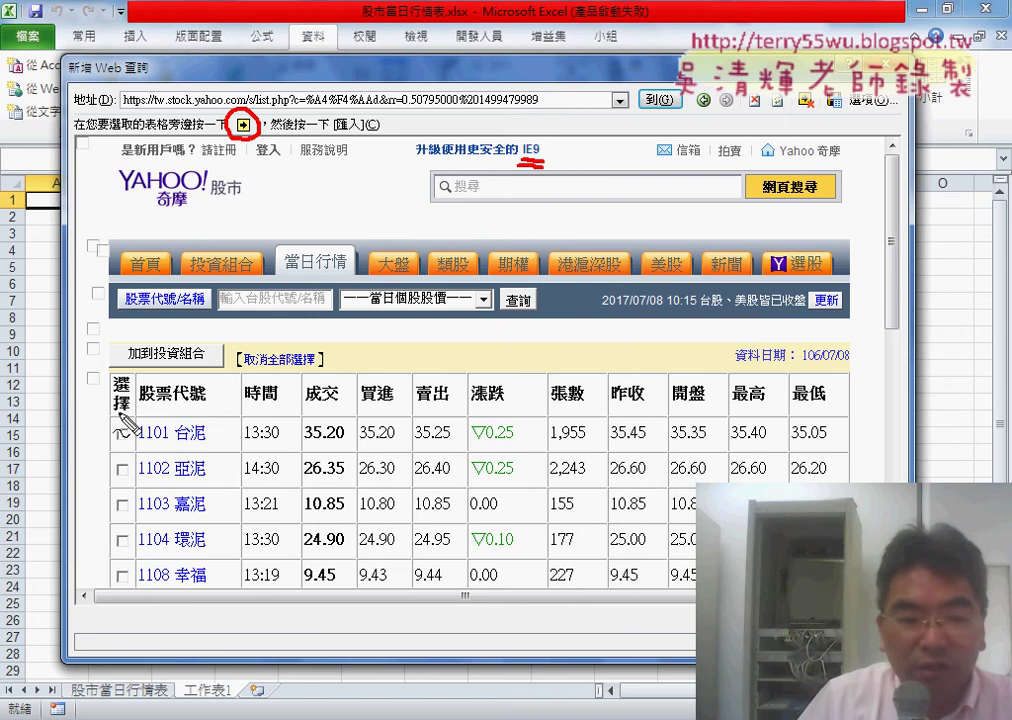
drag(86, 370, 110, 383)
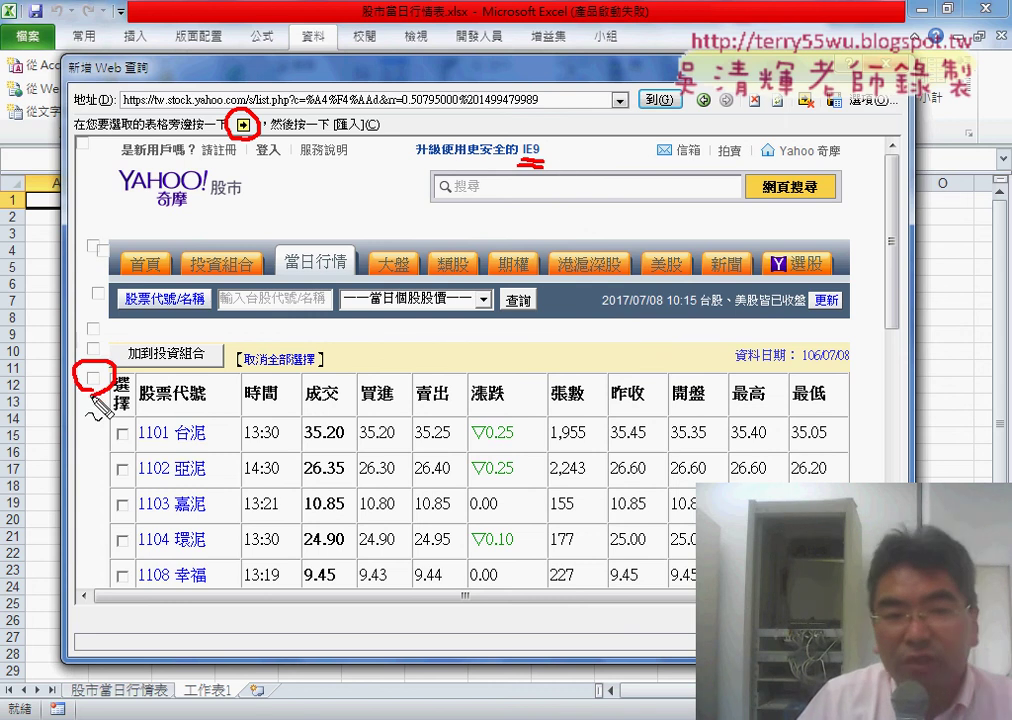
drag(240, 145, 103, 376)
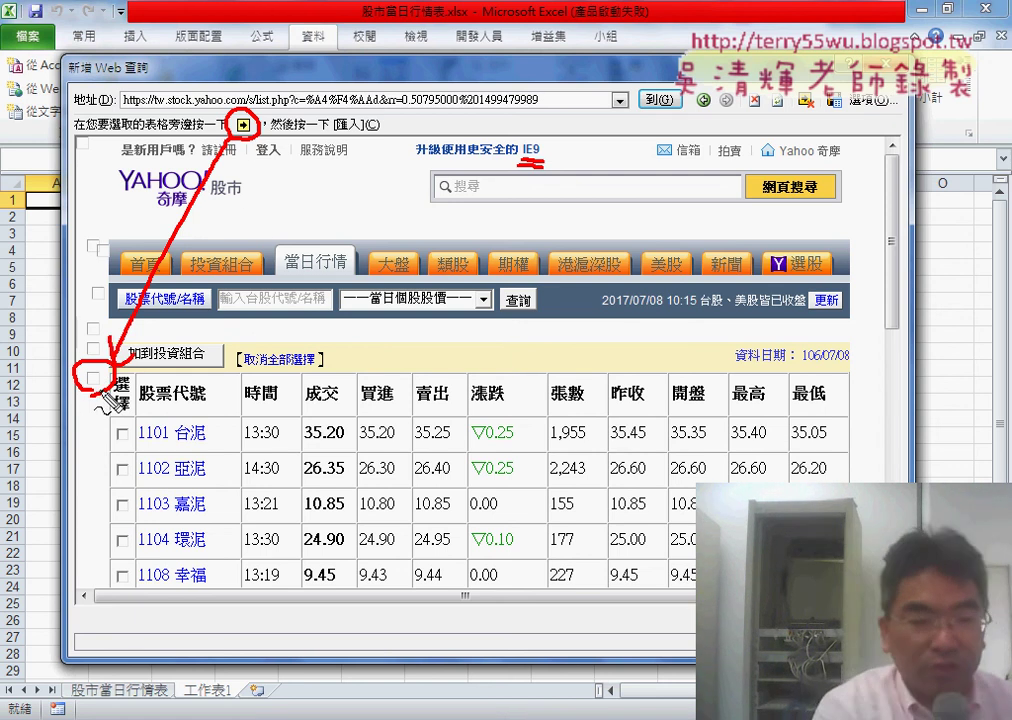
key(Escape)
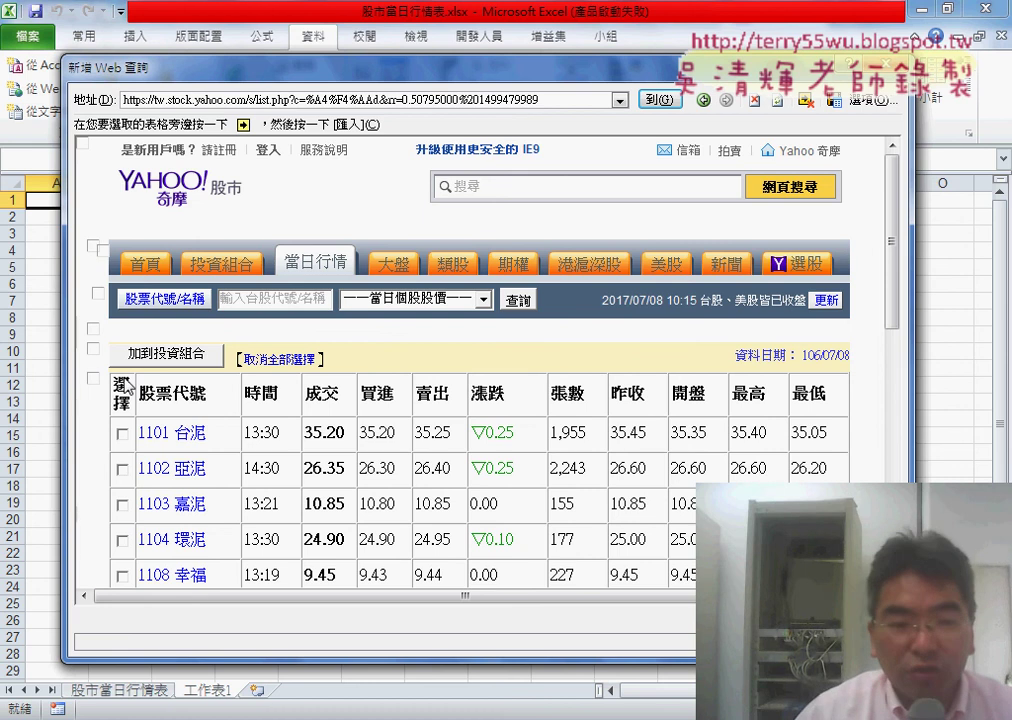
click(94, 380)
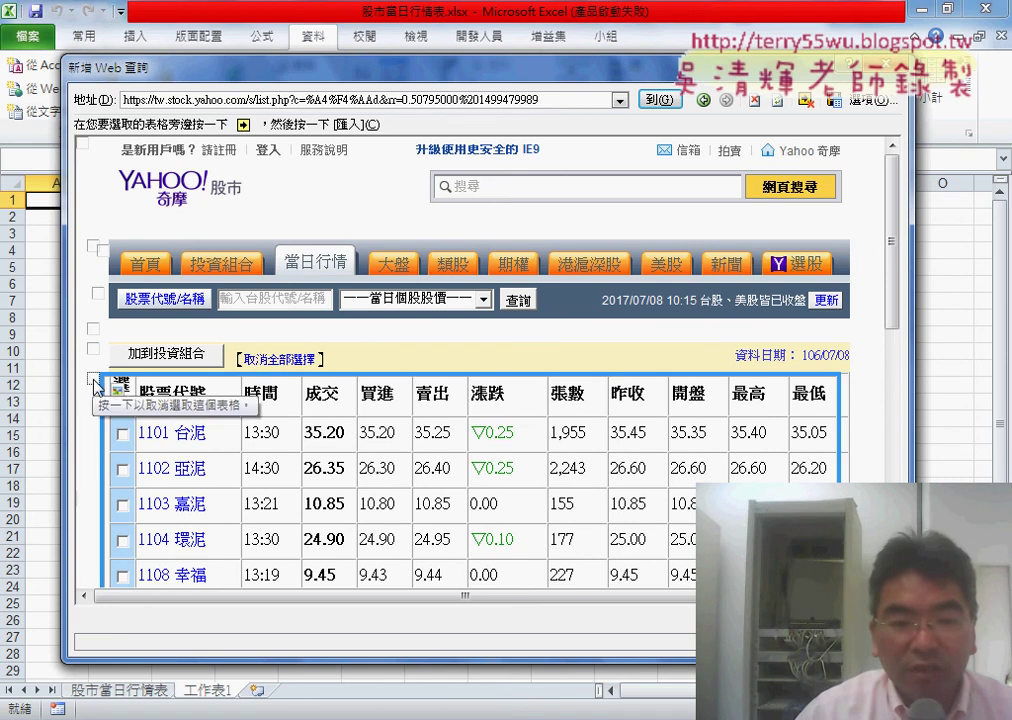
click(94, 380)
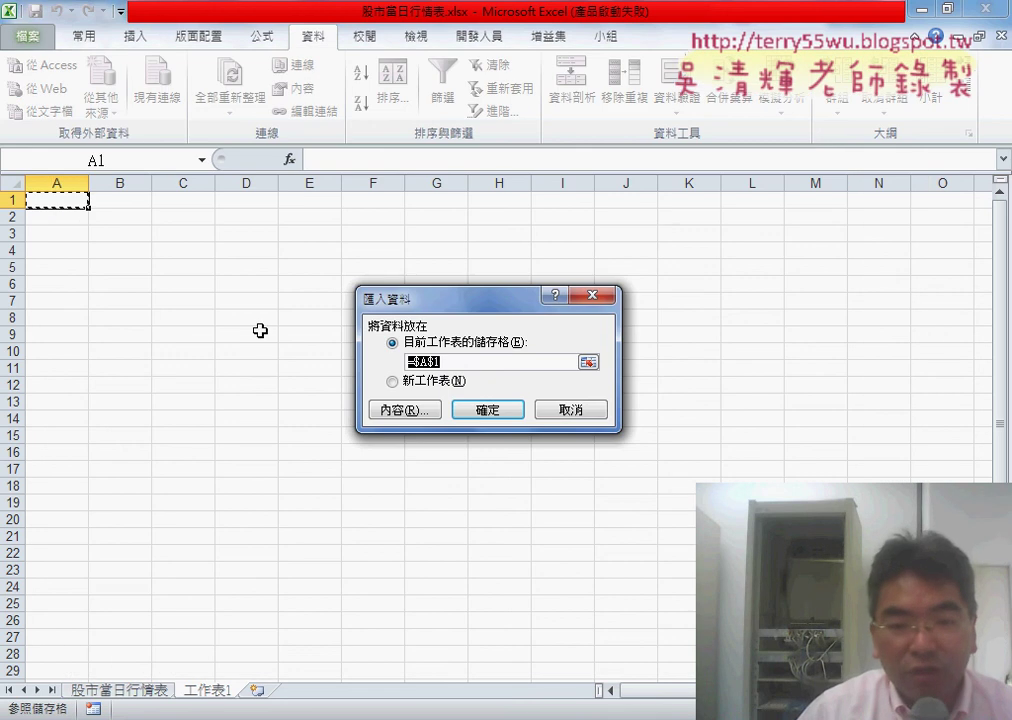
Step: Import the quote table at A1, delete the empty 選擇 column, and select A1:K8
click(495, 410)
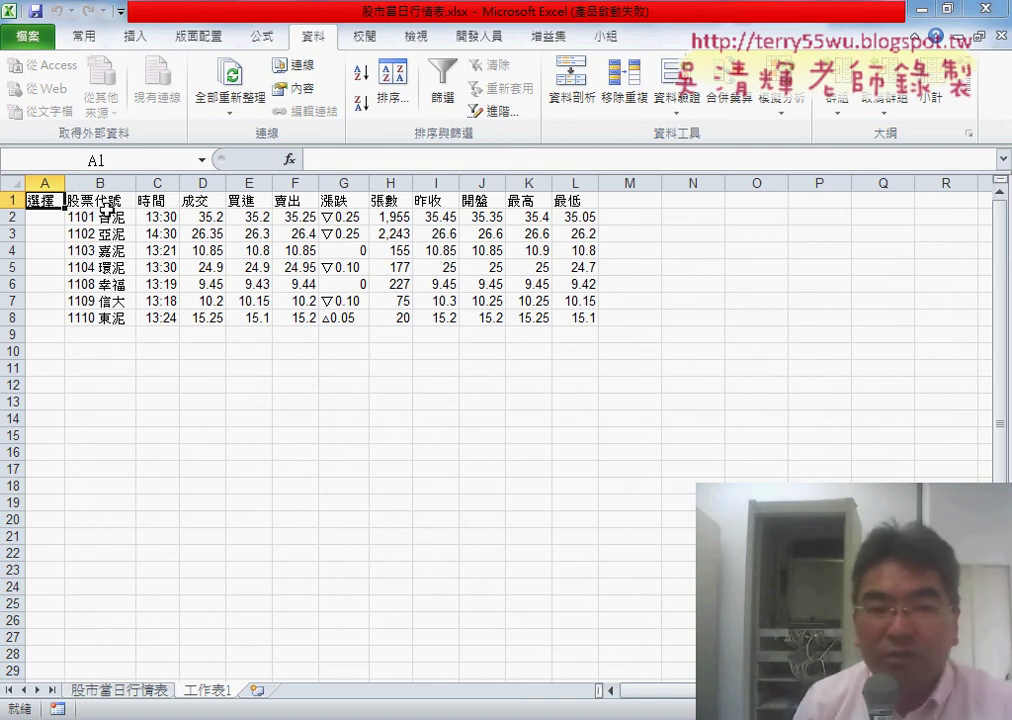
click(46, 181)
right_click(46, 285)
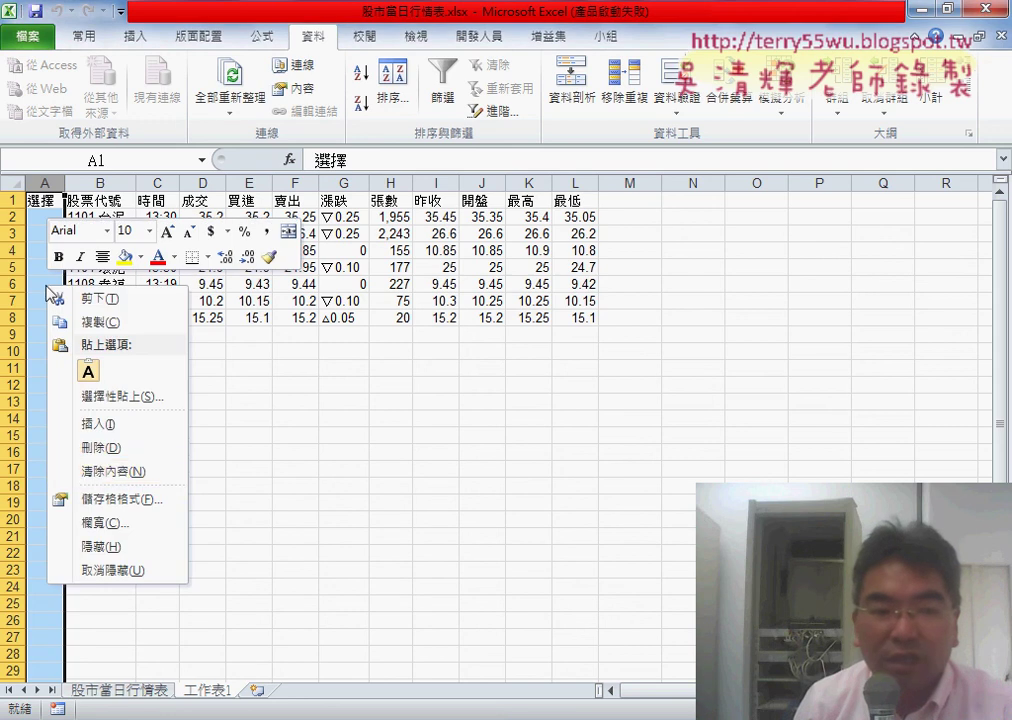
click(91, 446)
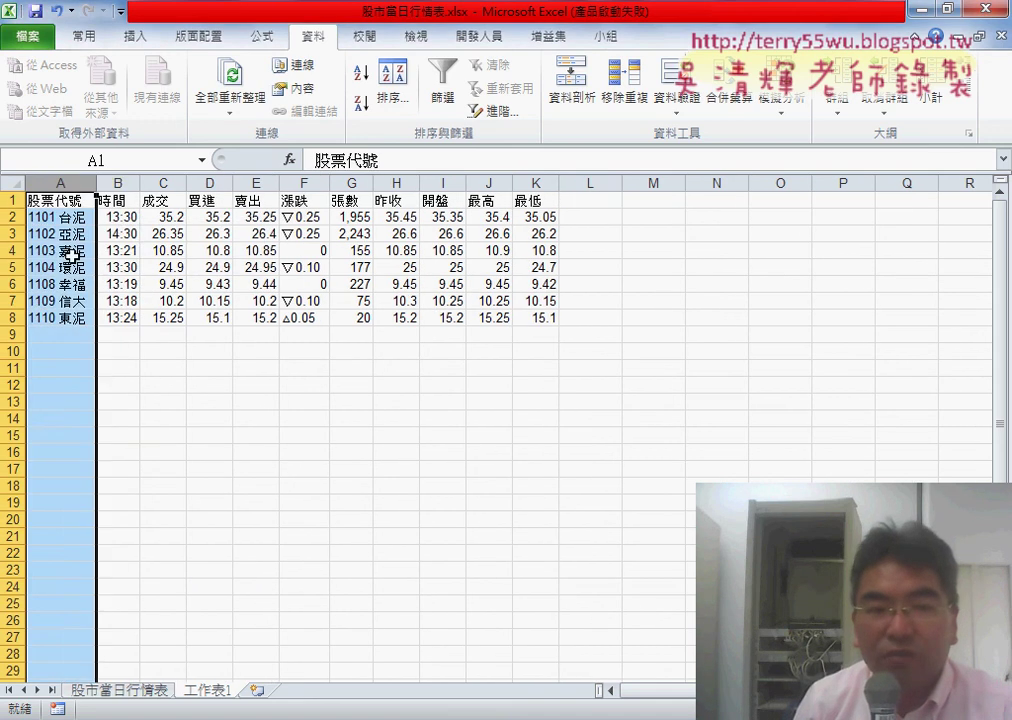
mouse_move(55, 200)
mouse_down()
mouse_move(118, 233)
mouse_move(536, 323)
mouse_up()
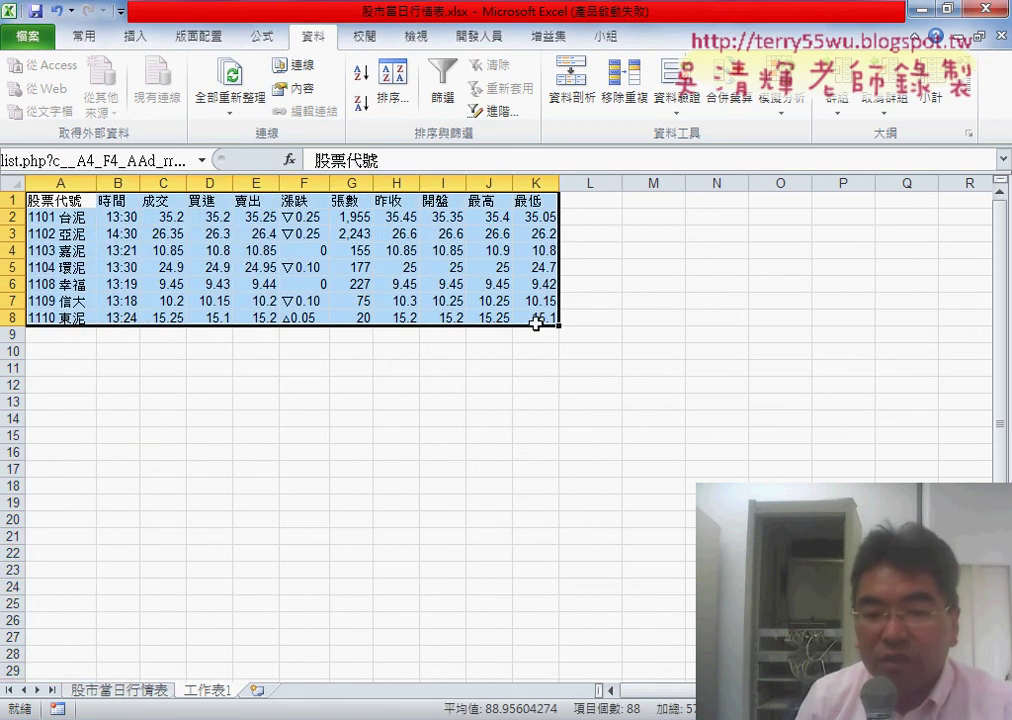
key(alt+Tab)
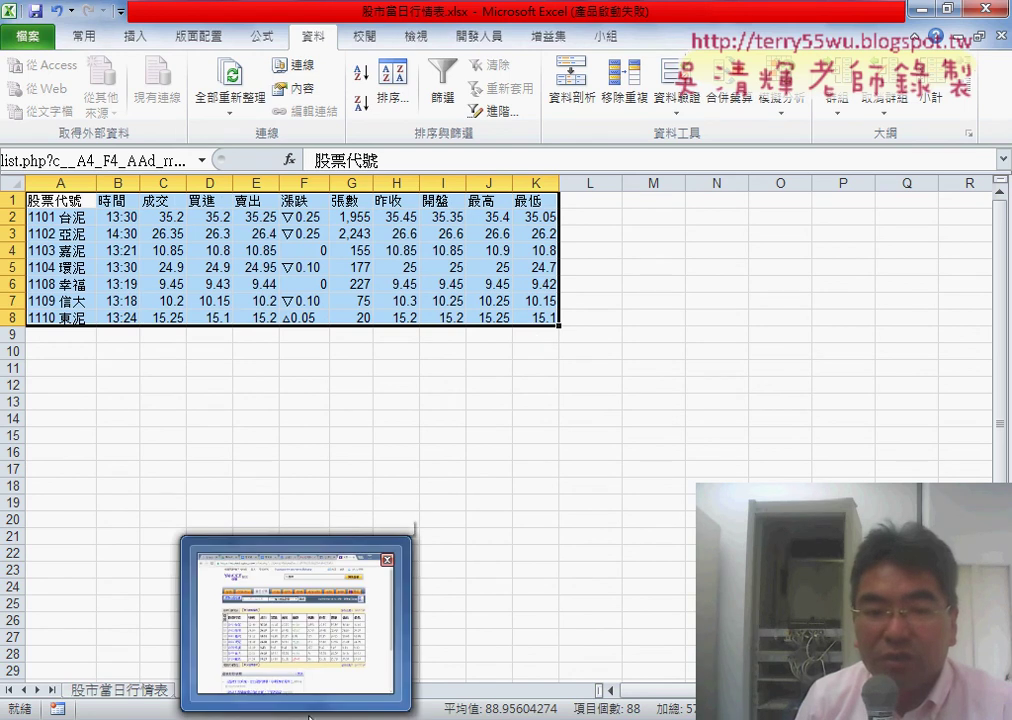
Step: Go back to the getclass.php stock category page in Chrome, then return to the Excel quote table
click(17, 47)
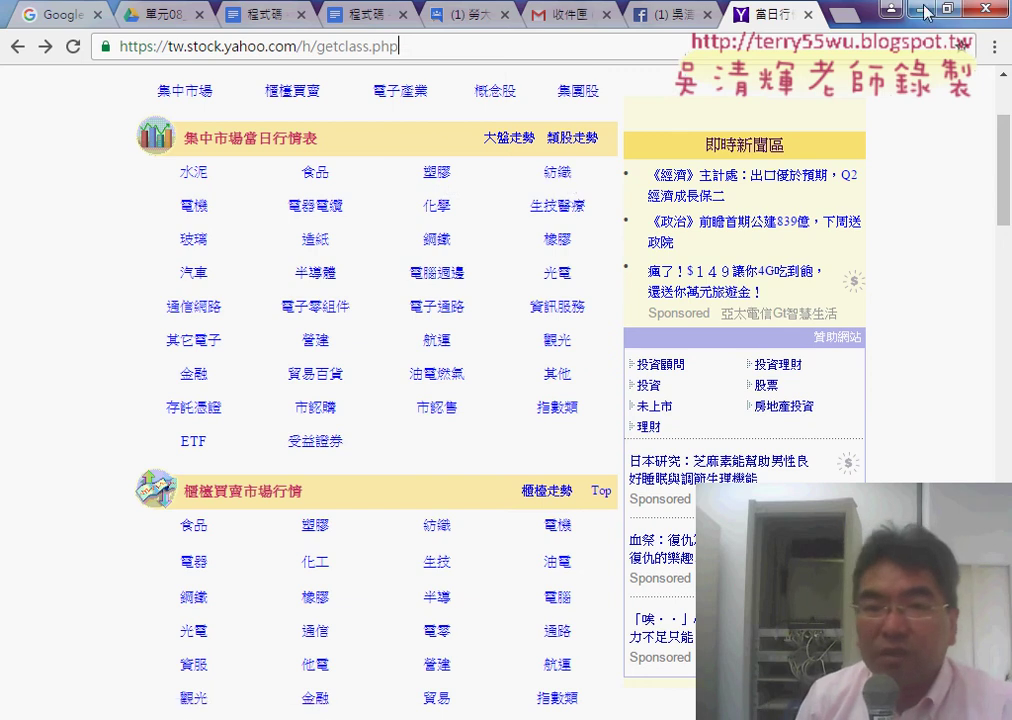
key(alt+Tab)
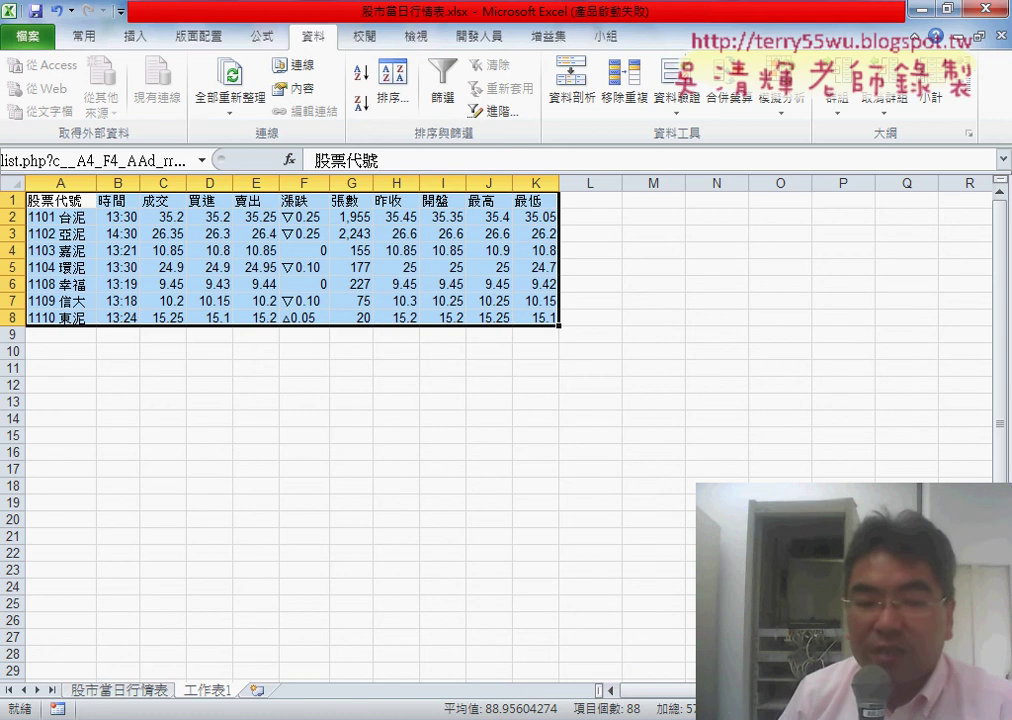
Step: Insert blank sheet 工作表2, glance at the URL and quote sheets, then return to 工作表2
click(257, 689)
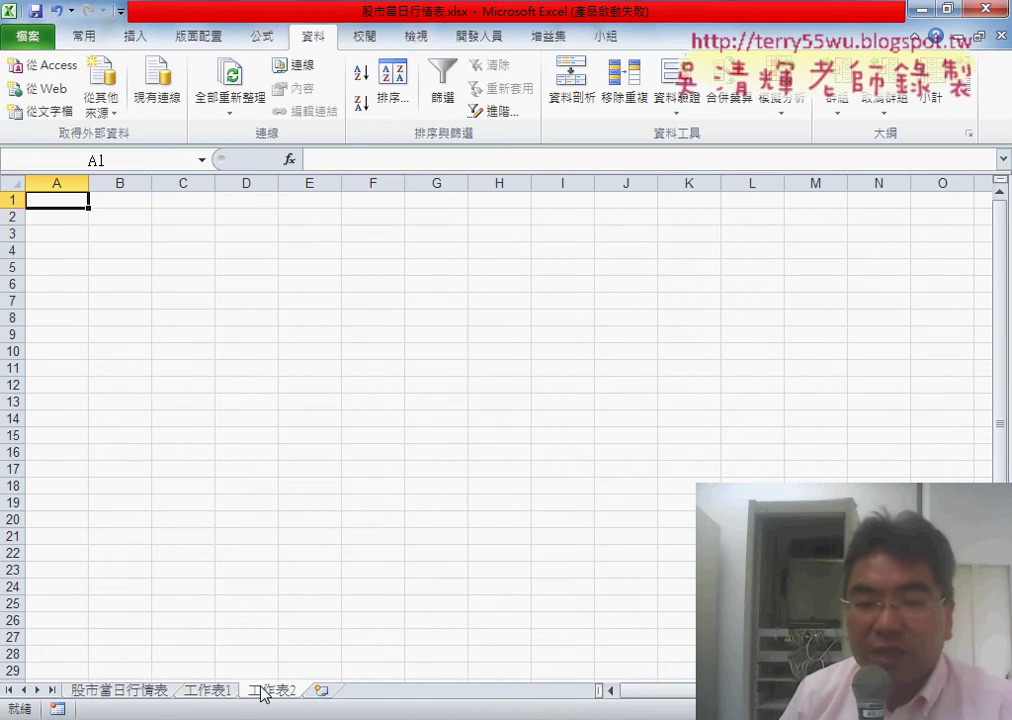
click(118, 690)
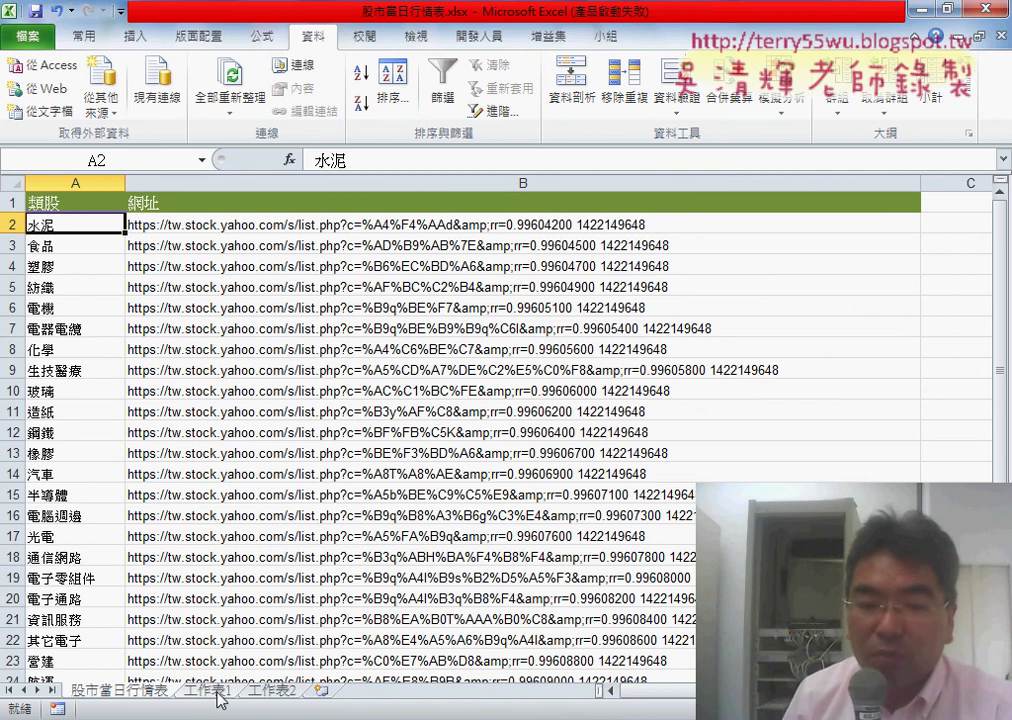
click(217, 692)
click(263, 692)
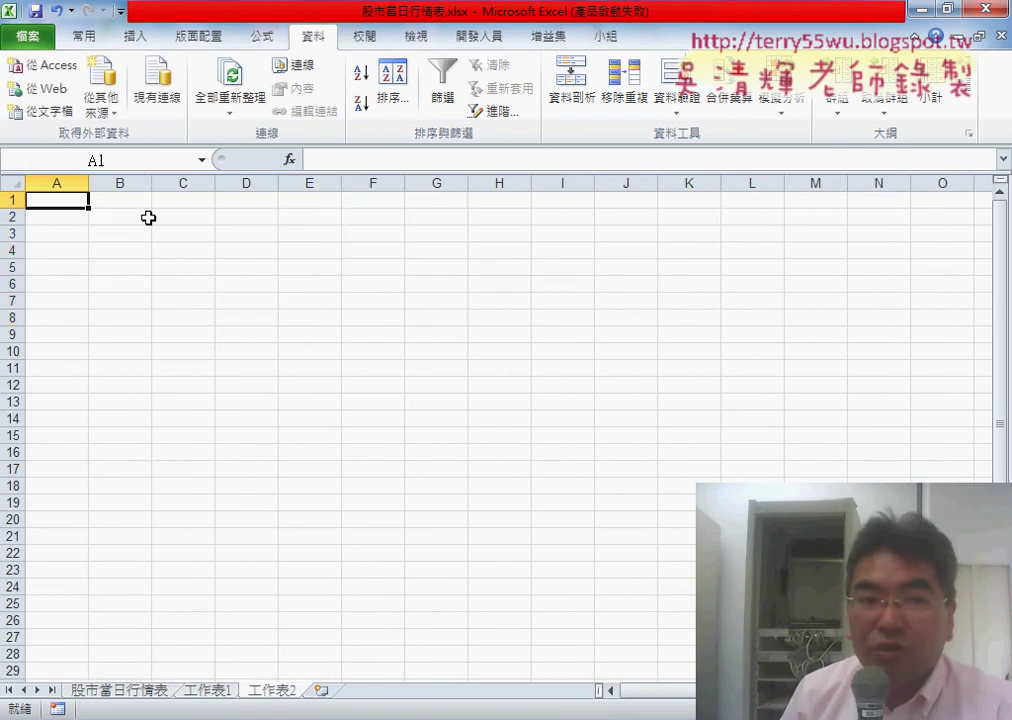
Step: Start a From Web query, paste the stock list address over Yahoo home, then cancel without importing
click(40, 88)
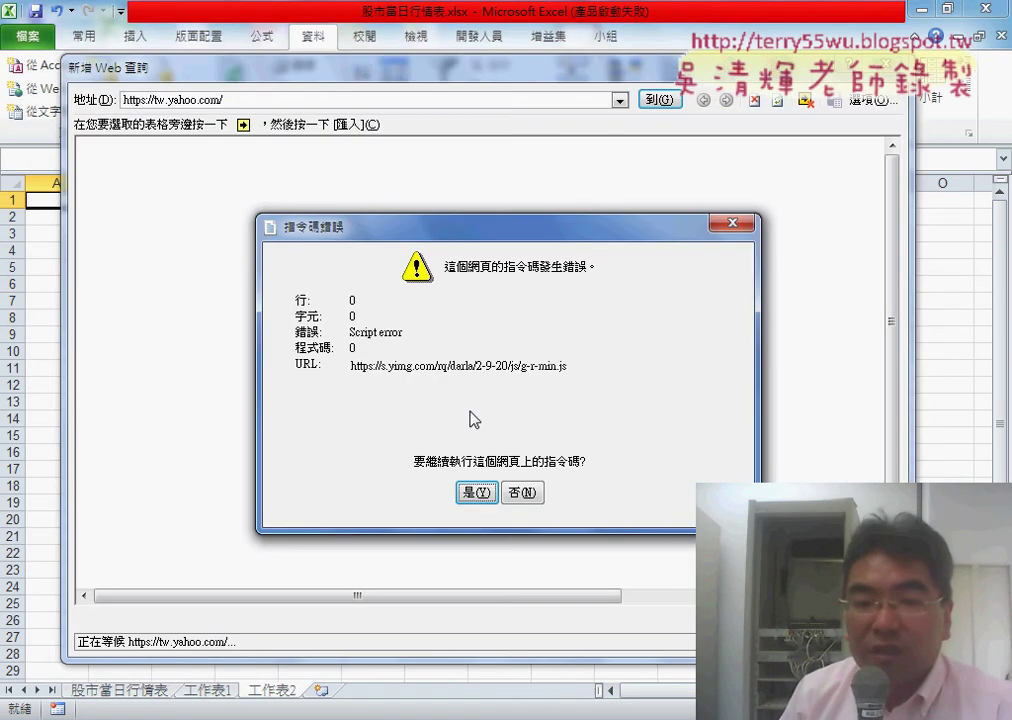
click(478, 492)
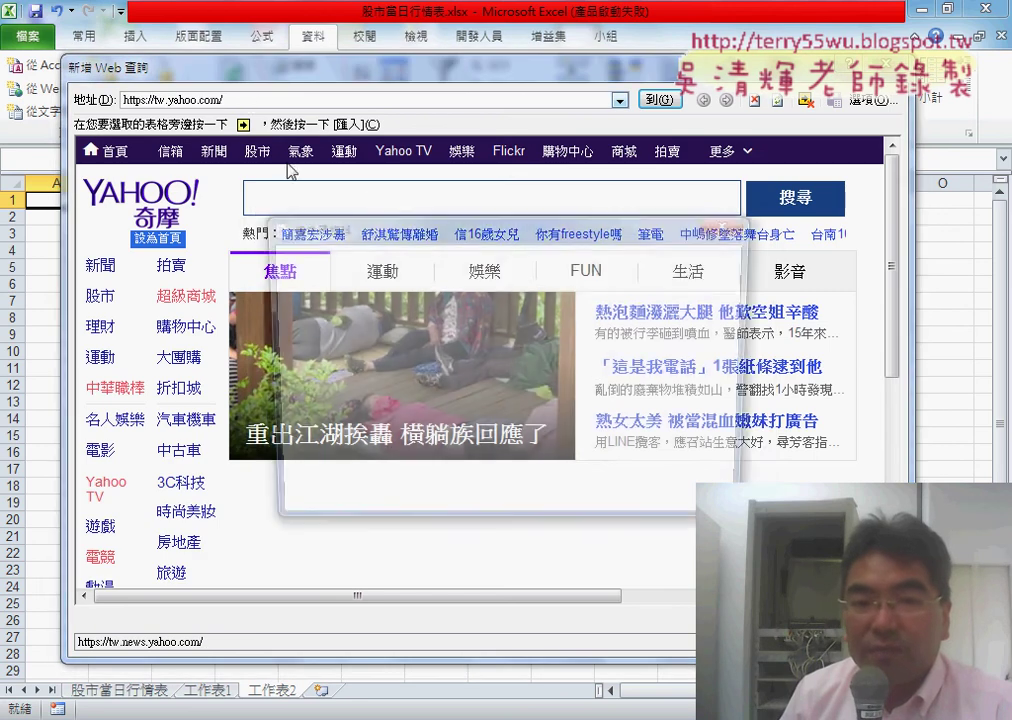
click(732, 222)
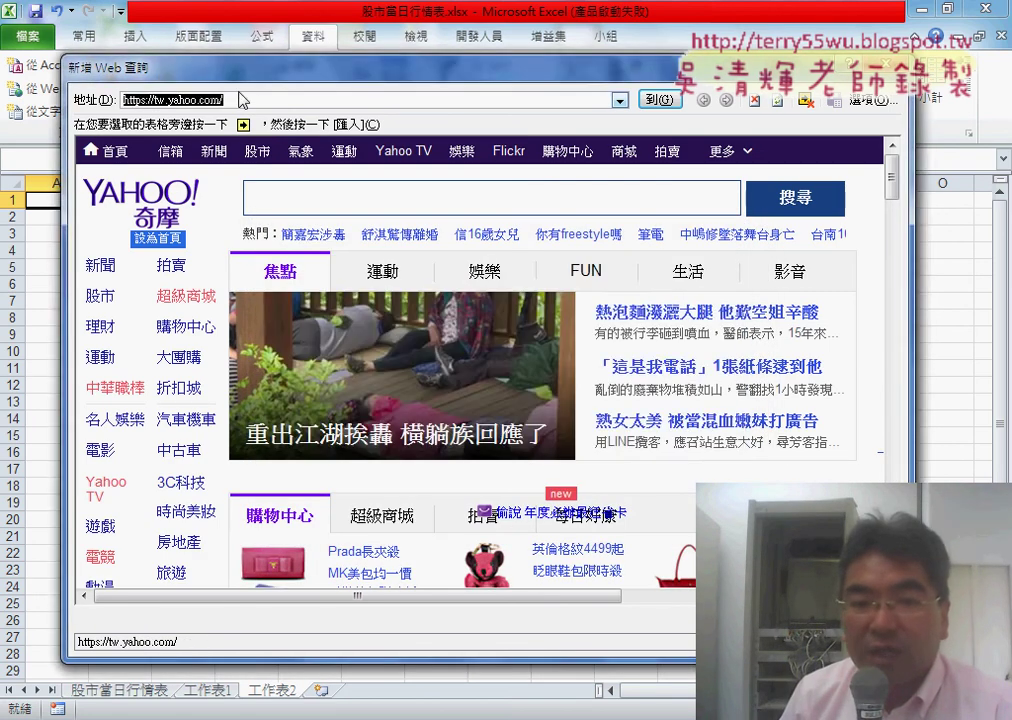
click(597, 412)
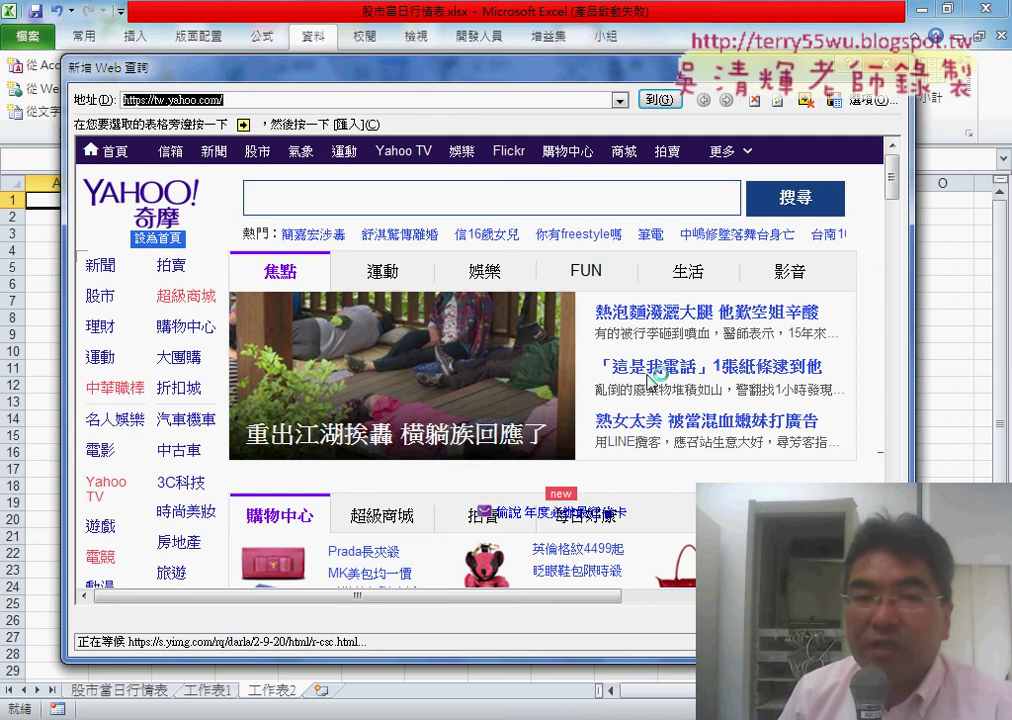
right_click(338, 100)
click(385, 160)
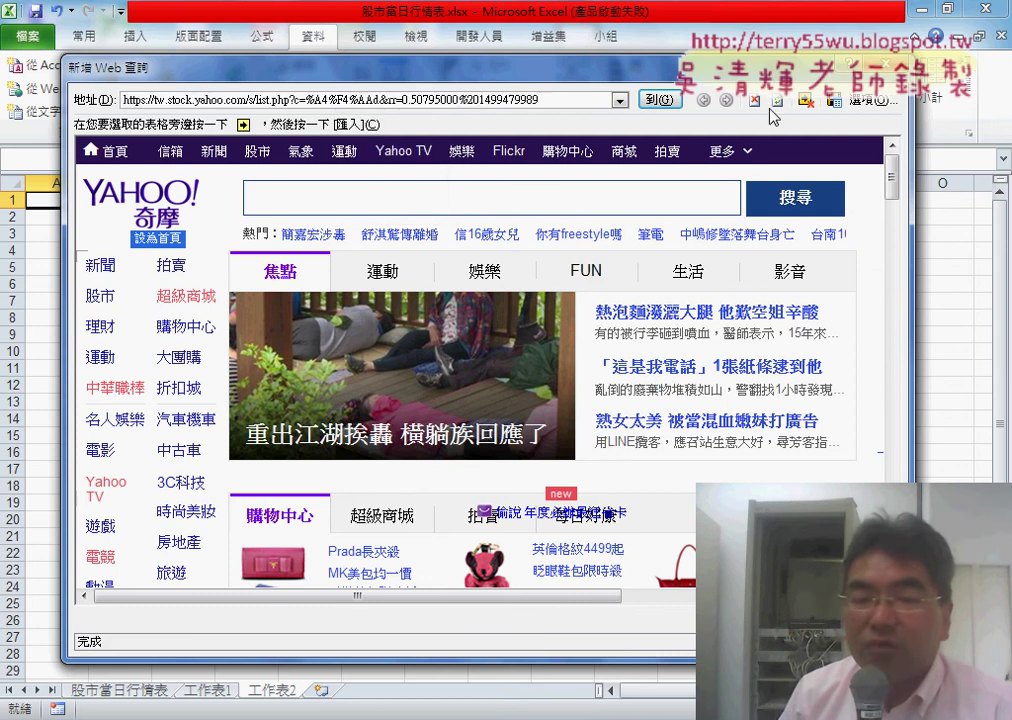
key(Escape)
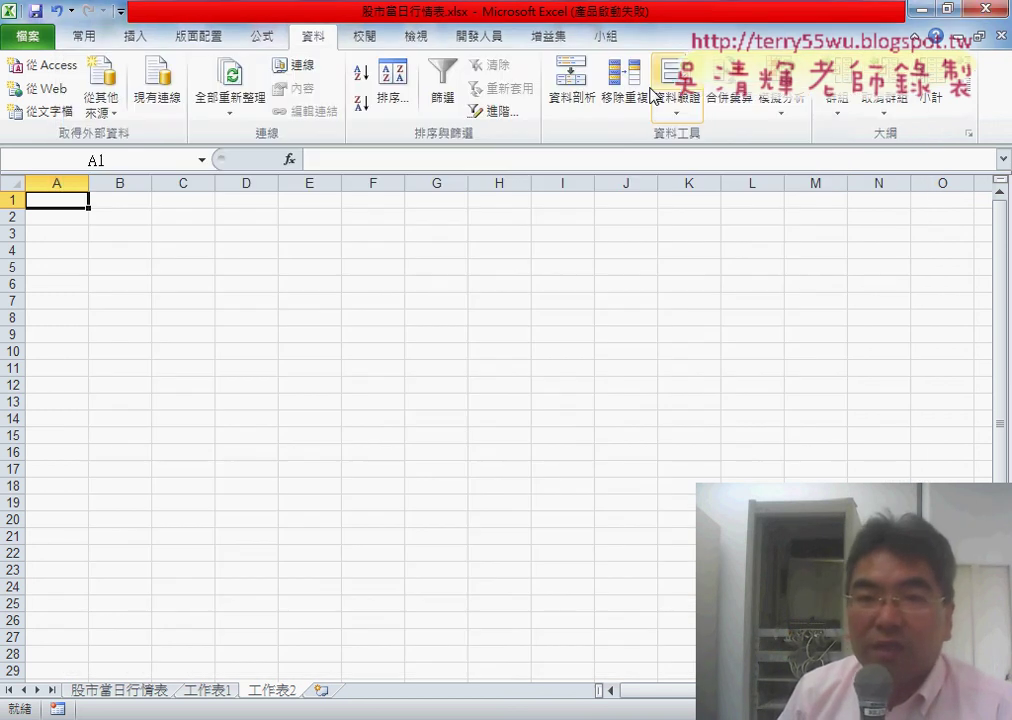
Step: Show the 開發人員 (Developer) ribbon commands, including 錄製巨集 (Record Macro)
click(479, 36)
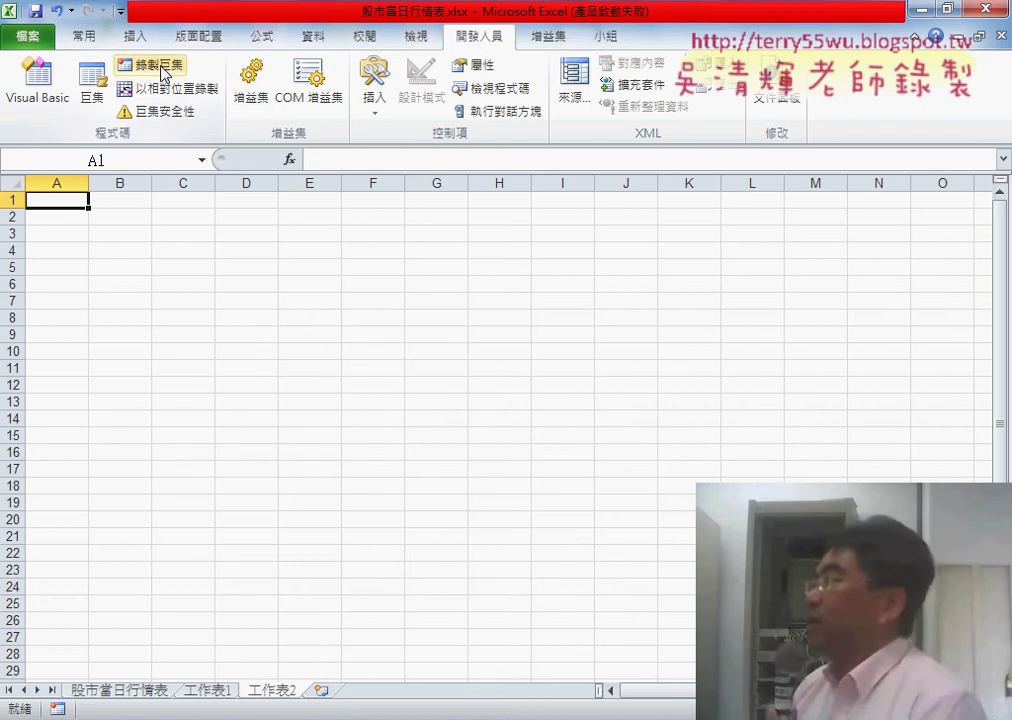